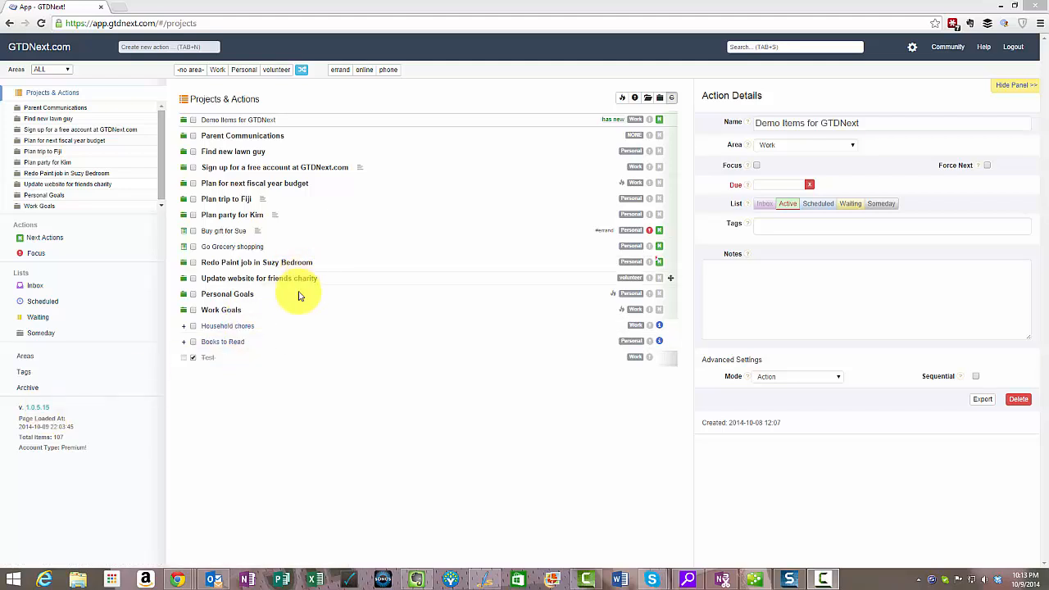
Hide the Action Details panel and show it again.
left_click(162, 160)
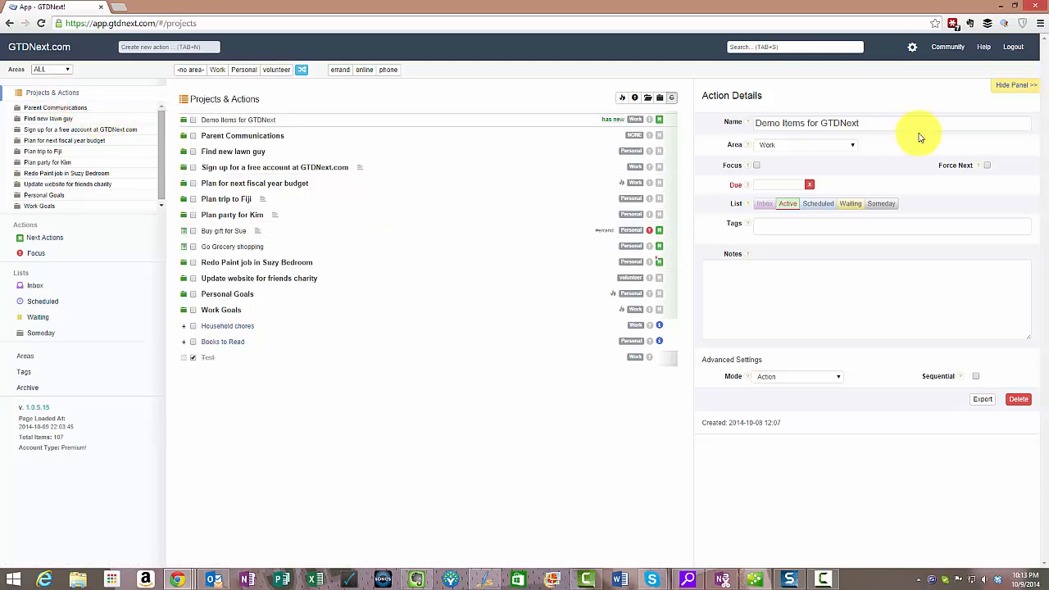
left_click(1011, 88)
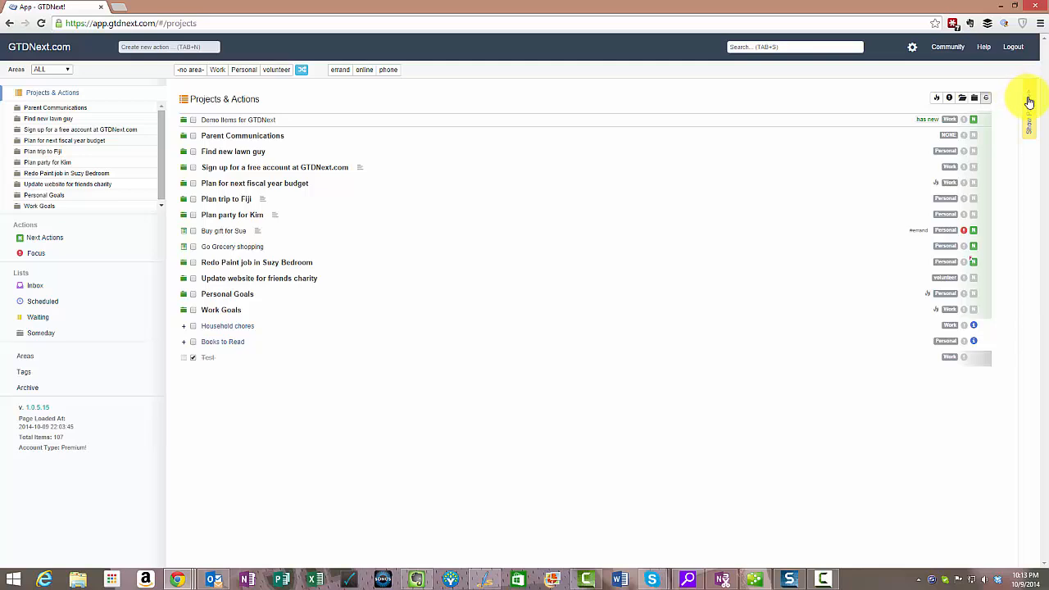
left_click(1030, 102)
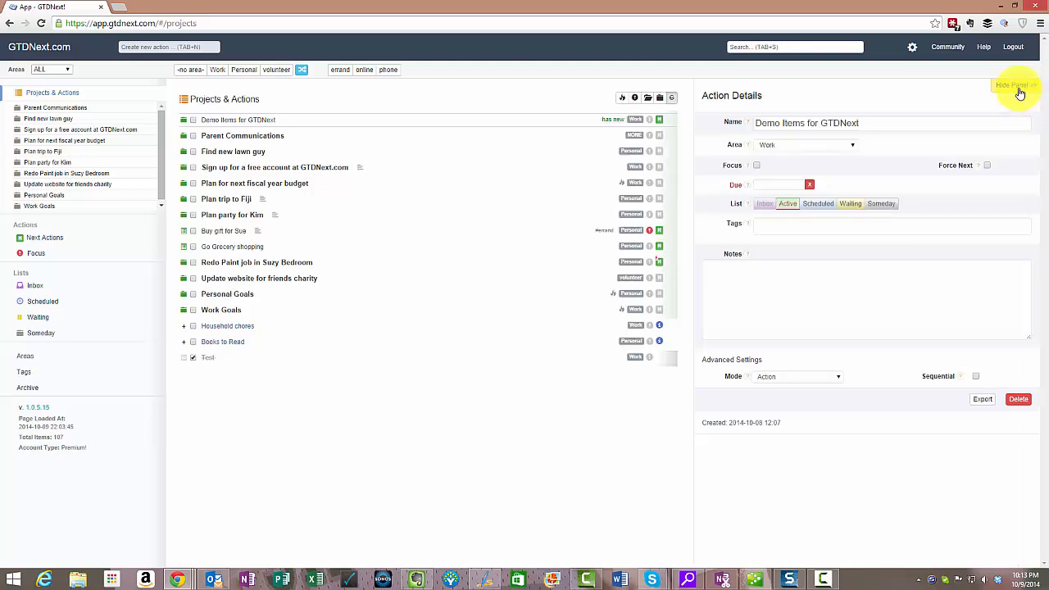
left_click(1015, 86)
left_click(1029, 111)
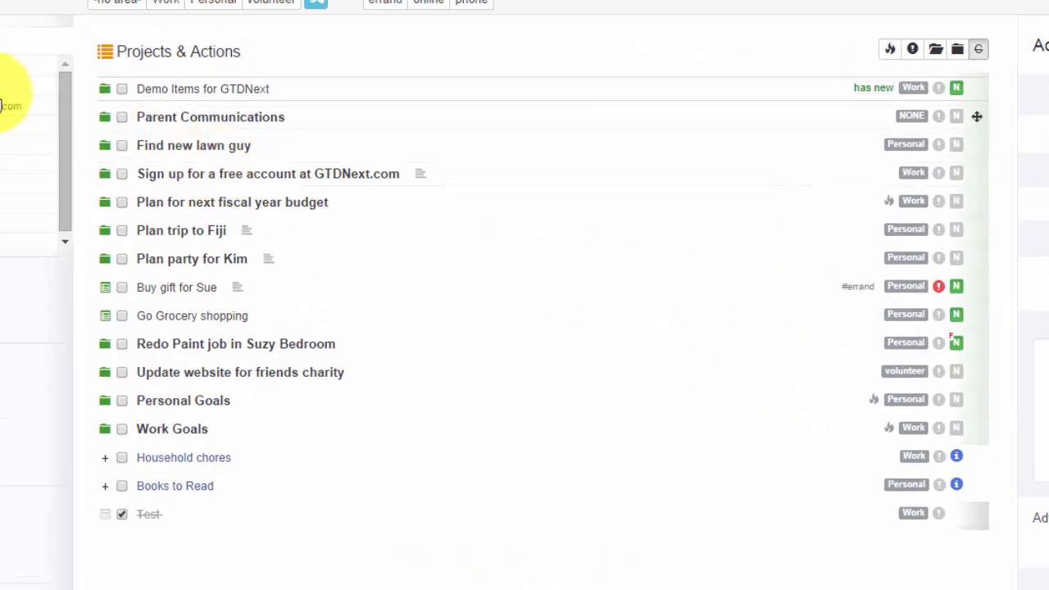
Add an item named "Outline" directly below Parent Communications.
left_click(293, 117)
key("Return")
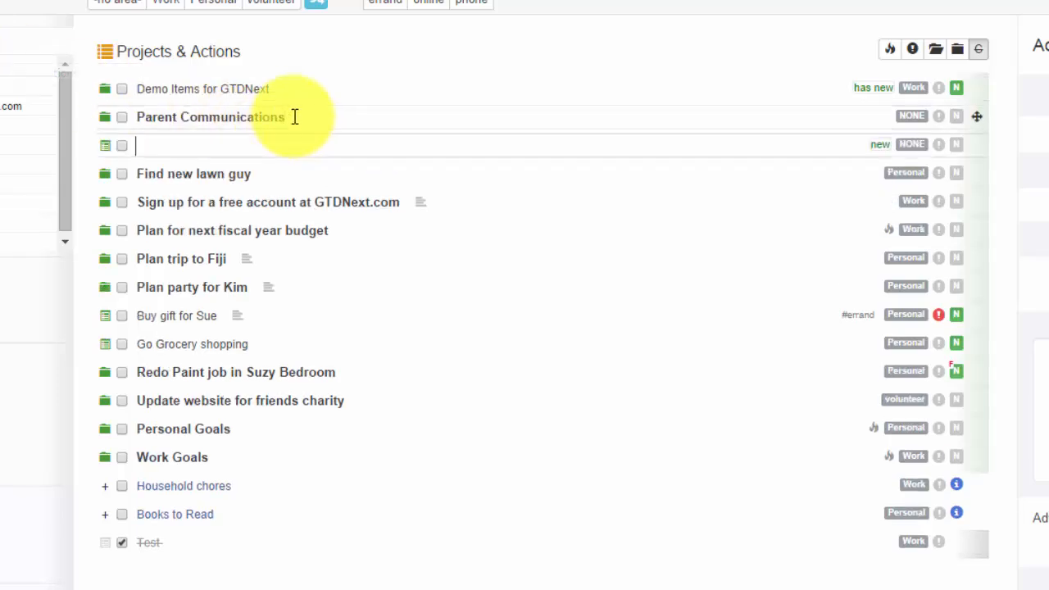
type("Outline")
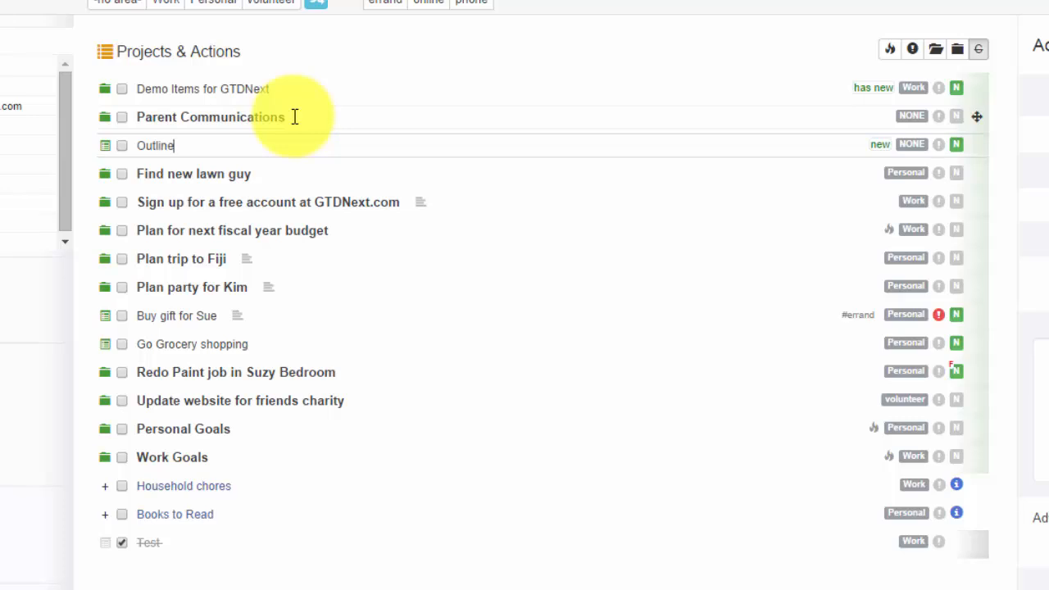
Add the sub-items "aldfkjadf", "a;lkdfajs" and "a;lkdsfal;fd" indented one level beneath Outline.
key("Return")
key("Tab")
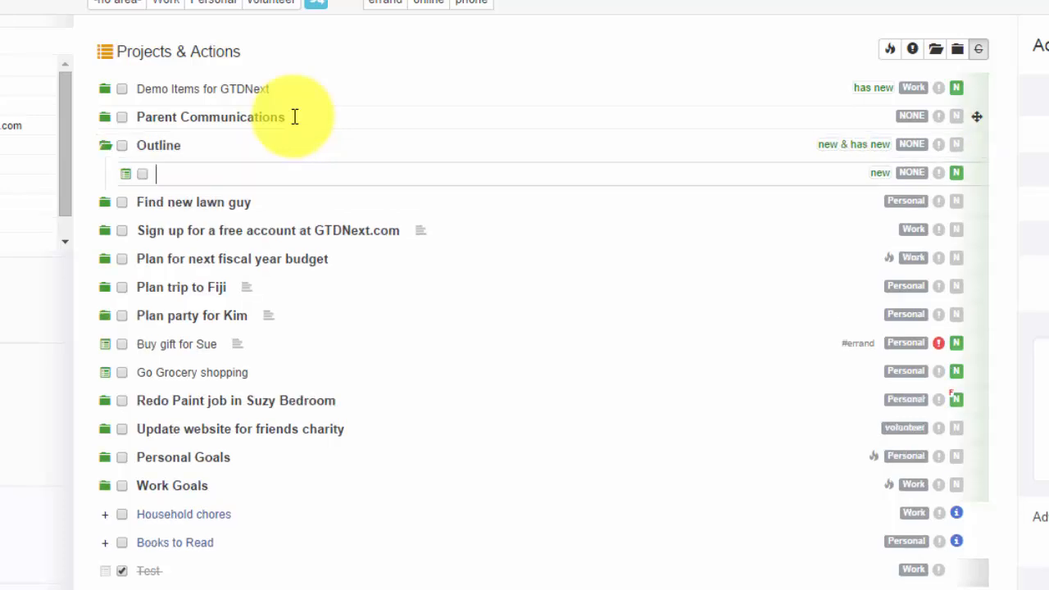
key("Up")
key("Down")
type("aldfkjadf")
key("Return")
type("a;lkdfajs")
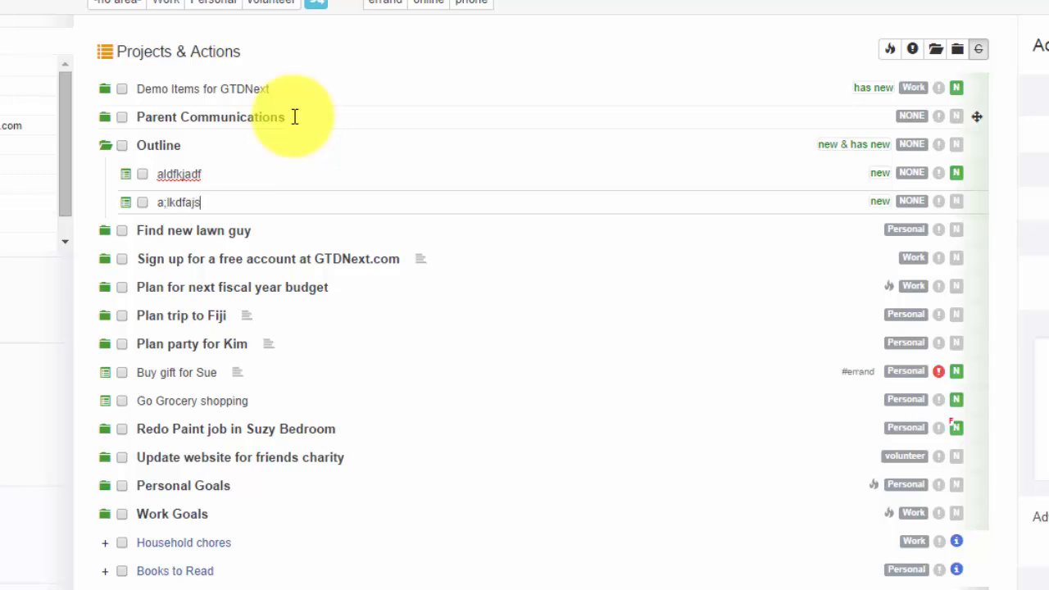
key("Return")
type("a;lkdsfal;fd")
Nest "adfasdfasdf" one level under "a;lkdsfal;fd", followed by "adfadad" outdented to Outline's sub-item level.
key("Return")
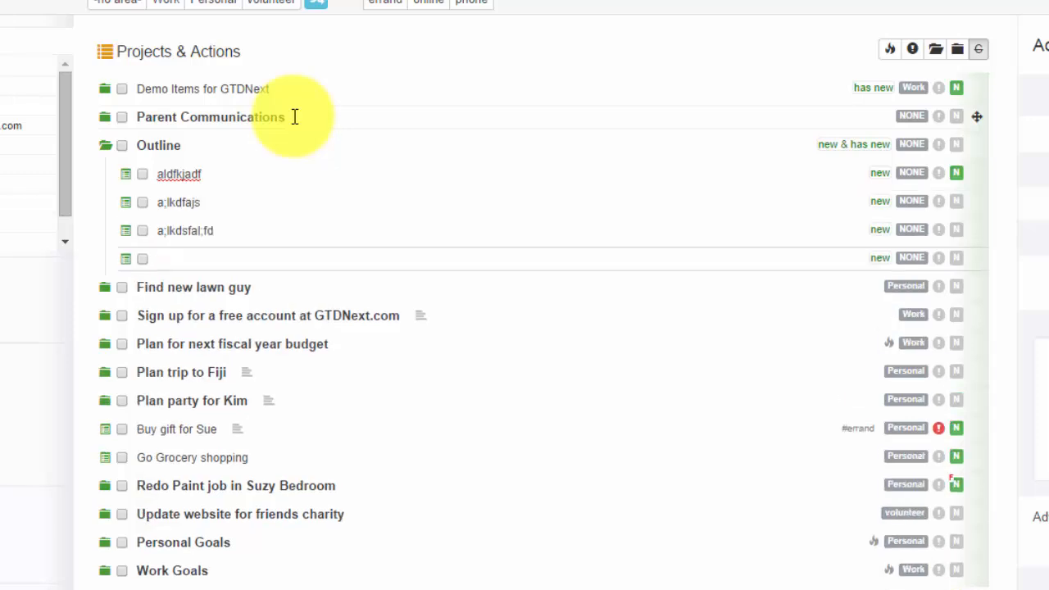
key("Tab")
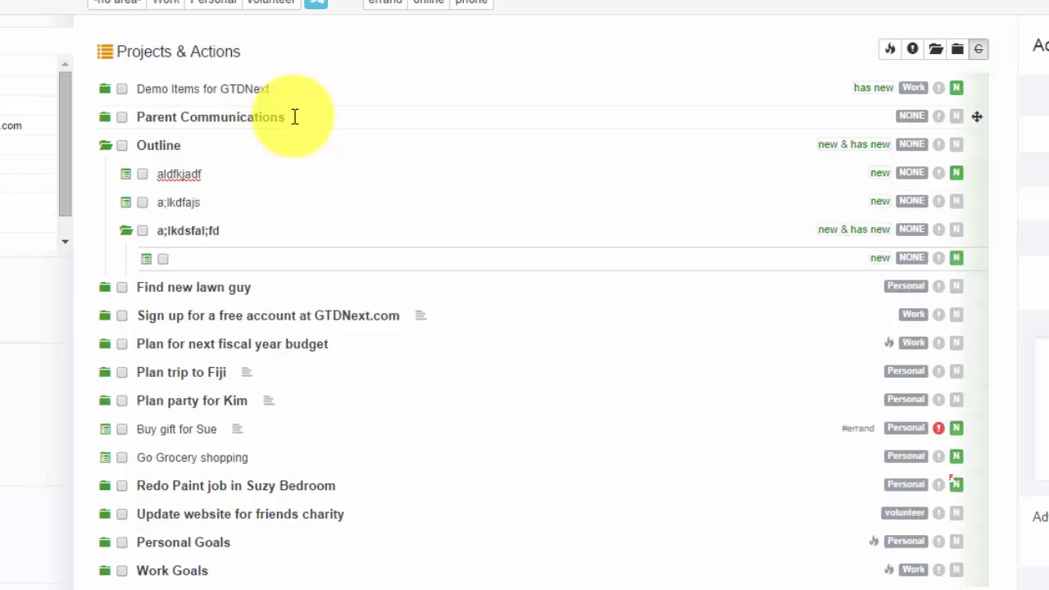
type("adfasdfasdf")
key("Return")
key("shift+Tab")
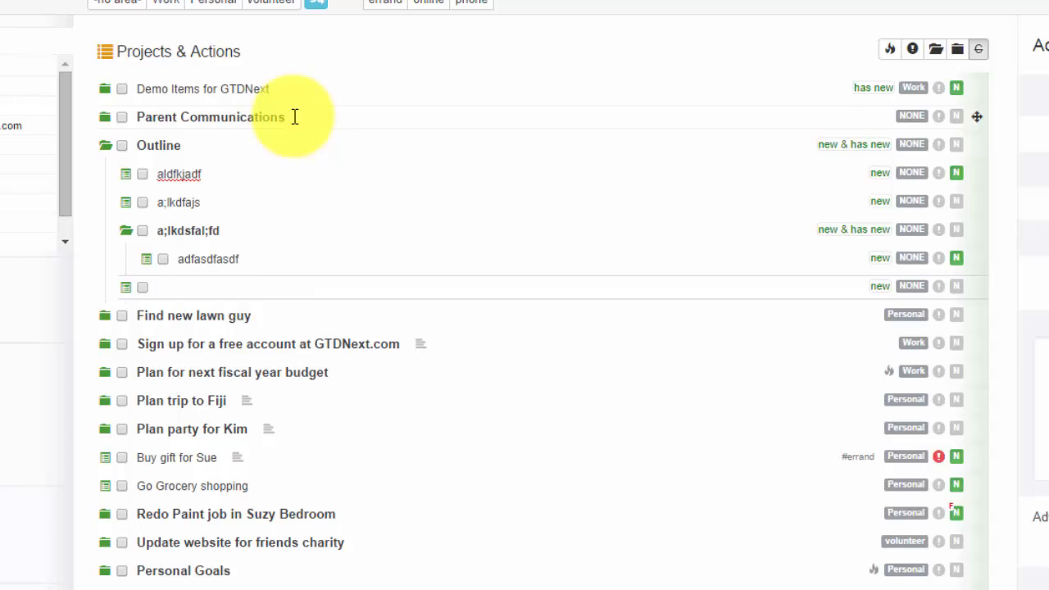
type("adfadad")
Collapse the Outline project and expand it again.
left_click(107, 155)
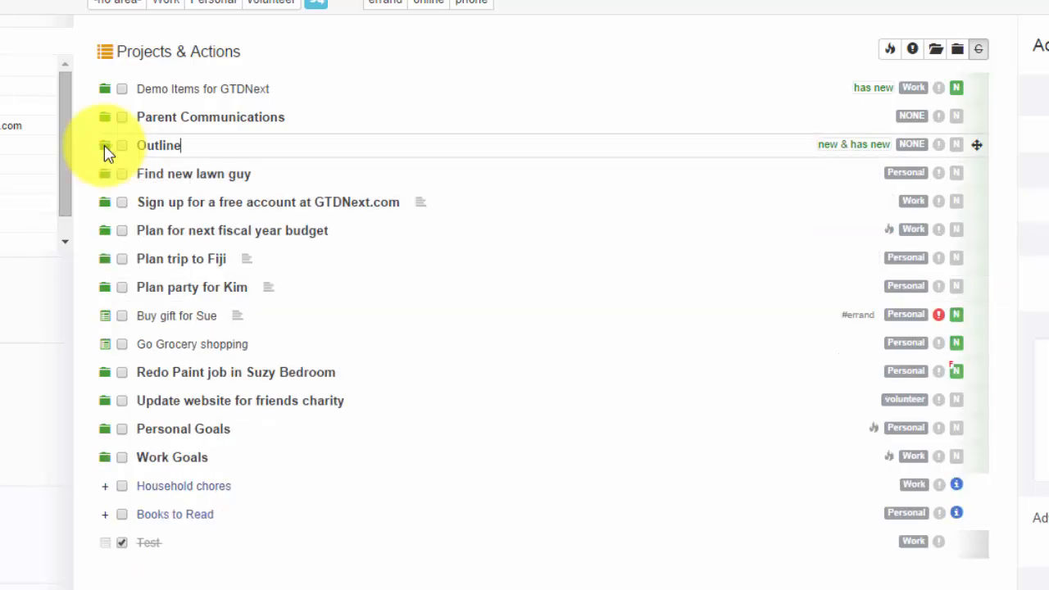
left_click(107, 155)
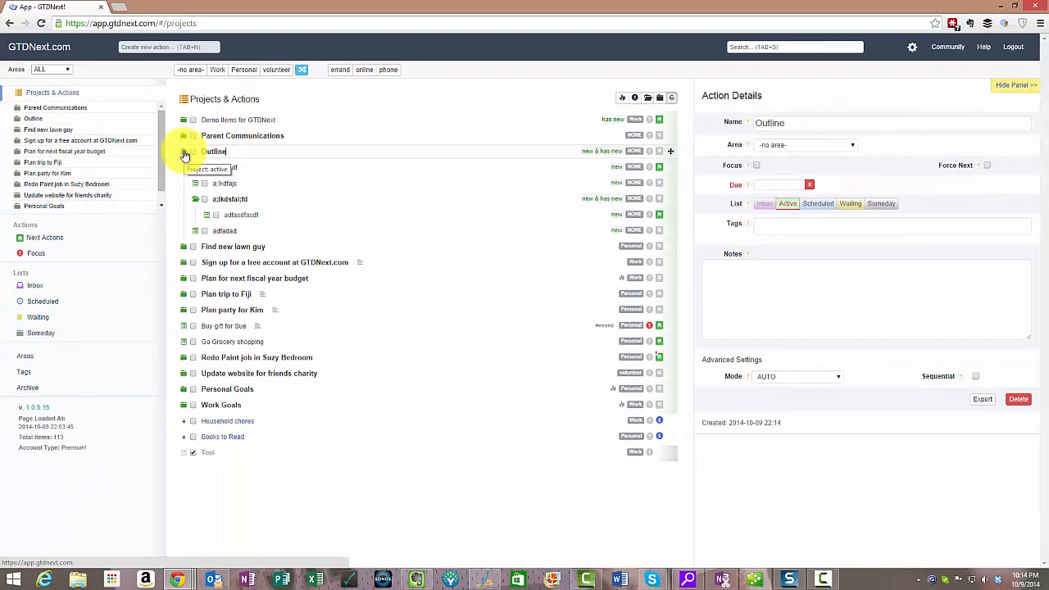
Examine the Keyboard Shortcuts article in the GTDNext help portal and return to the projects page.
left_click(985, 47)
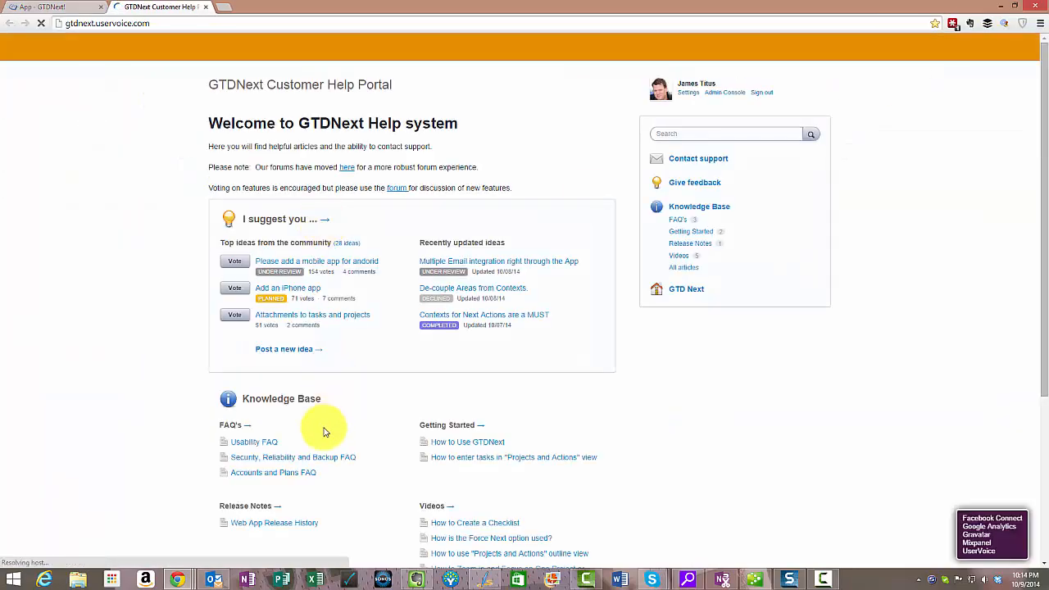
scroll(323, 428, "down", 3)
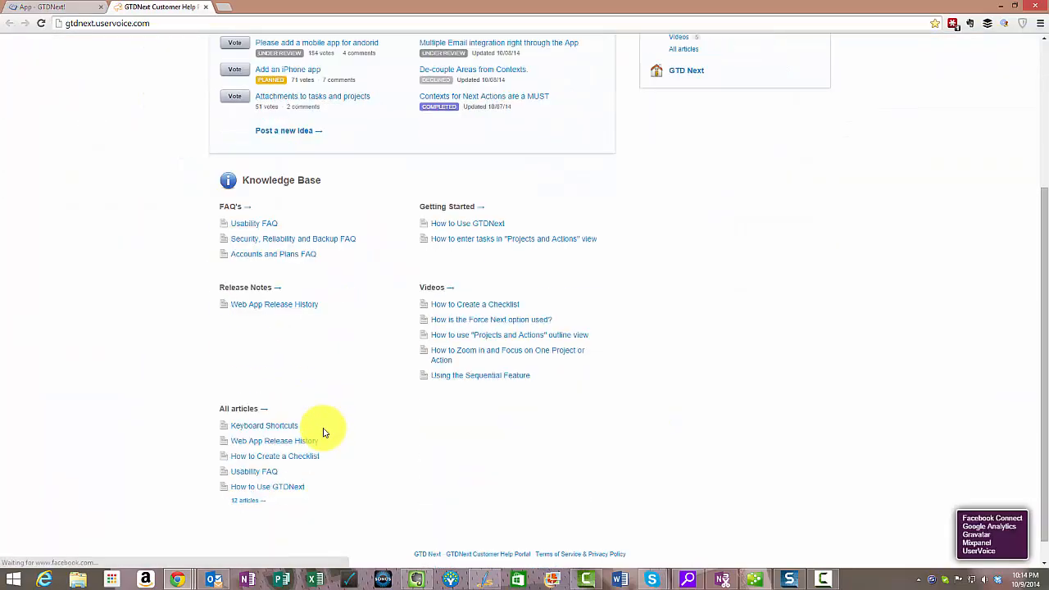
left_click(259, 428)
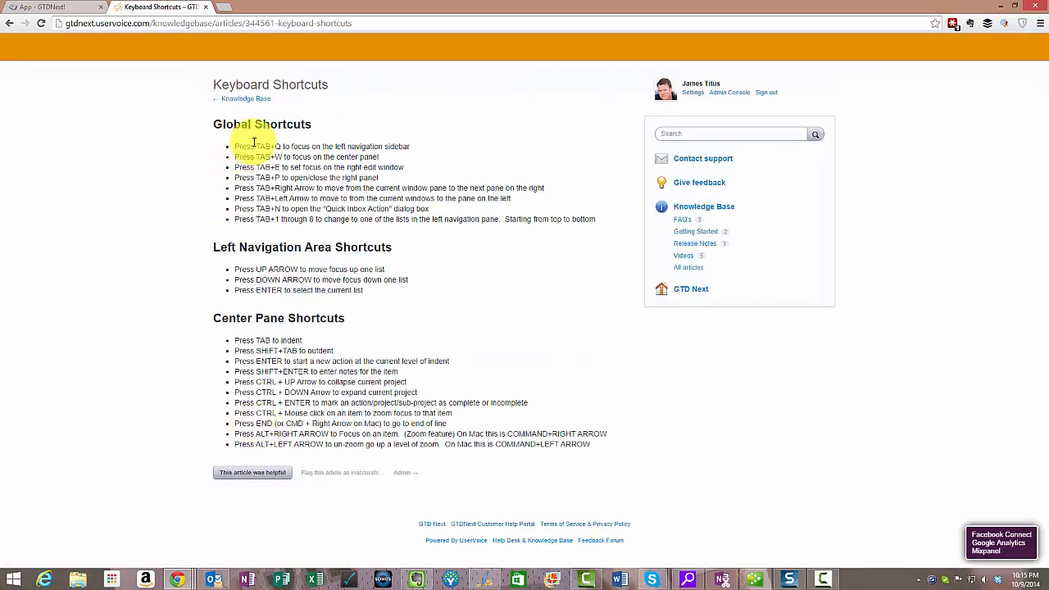
left_click_drag(256, 144, 339, 436)
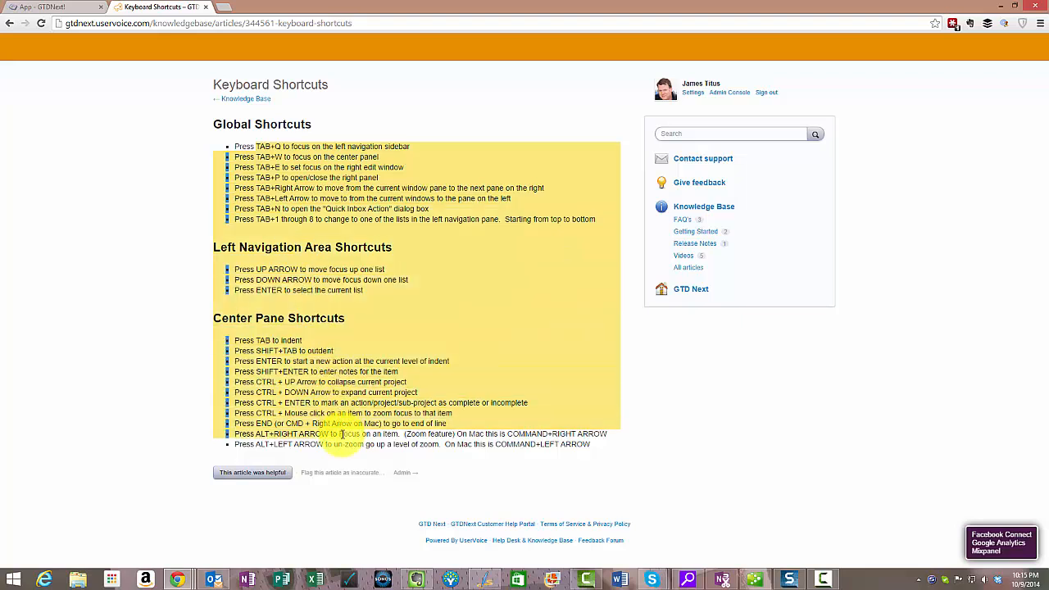
left_click(311, 281)
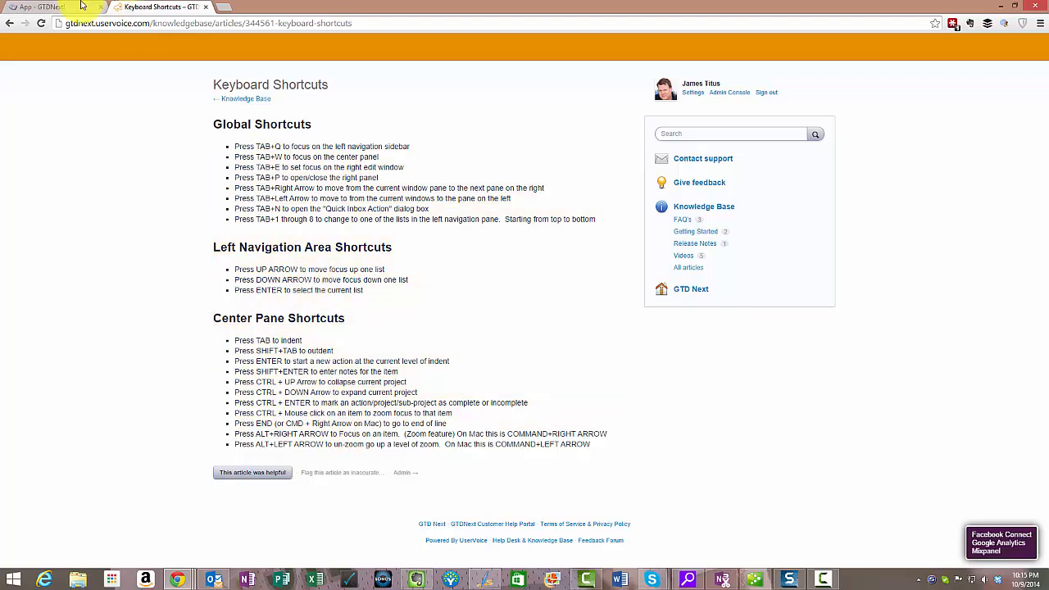
left_click(45, 7)
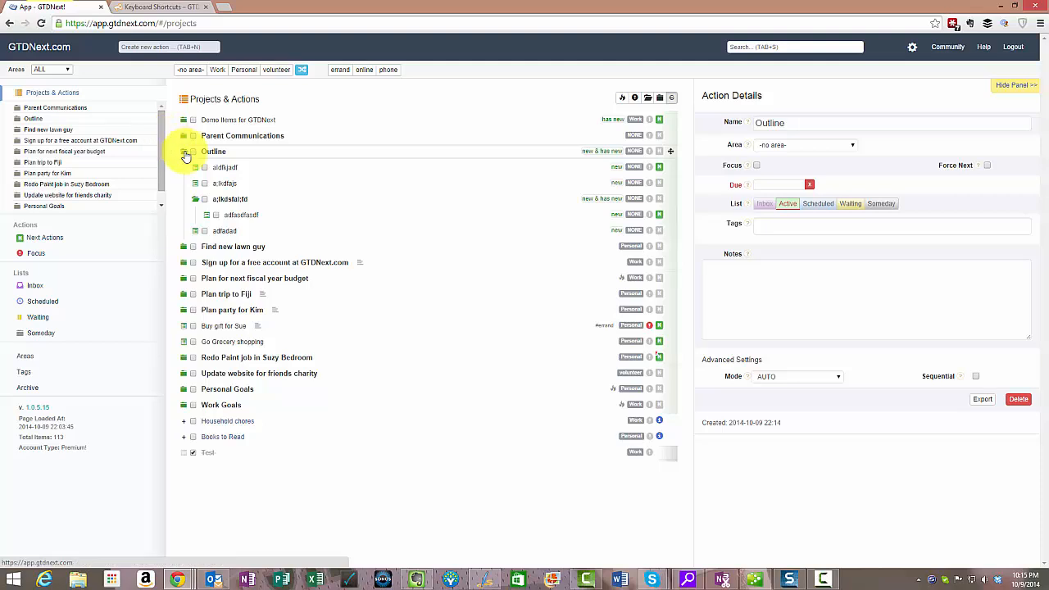
Delete the Outline project together with all its data.
left_click(1021, 402)
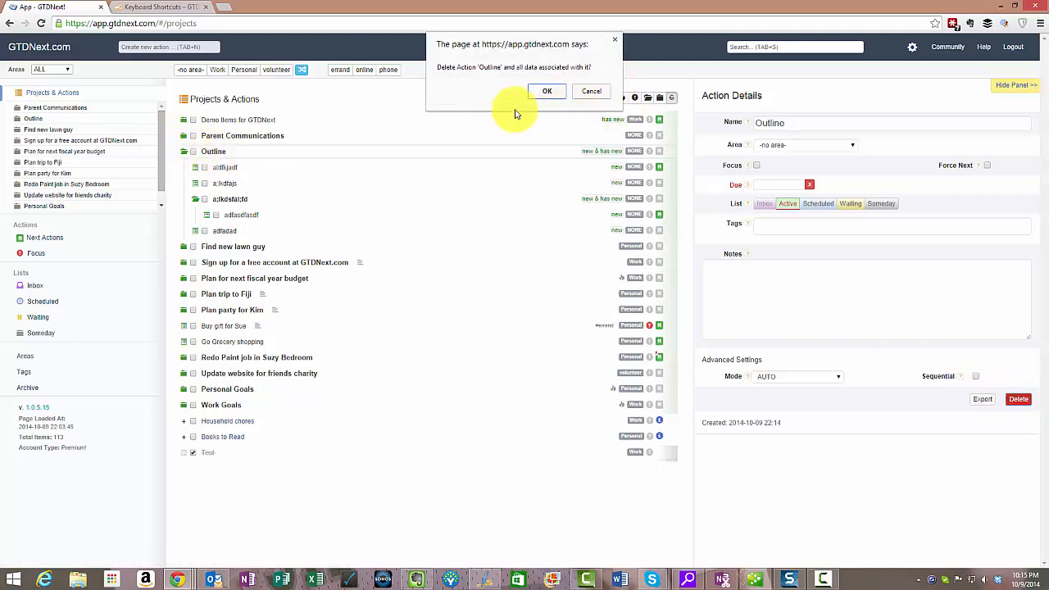
left_click(542, 92)
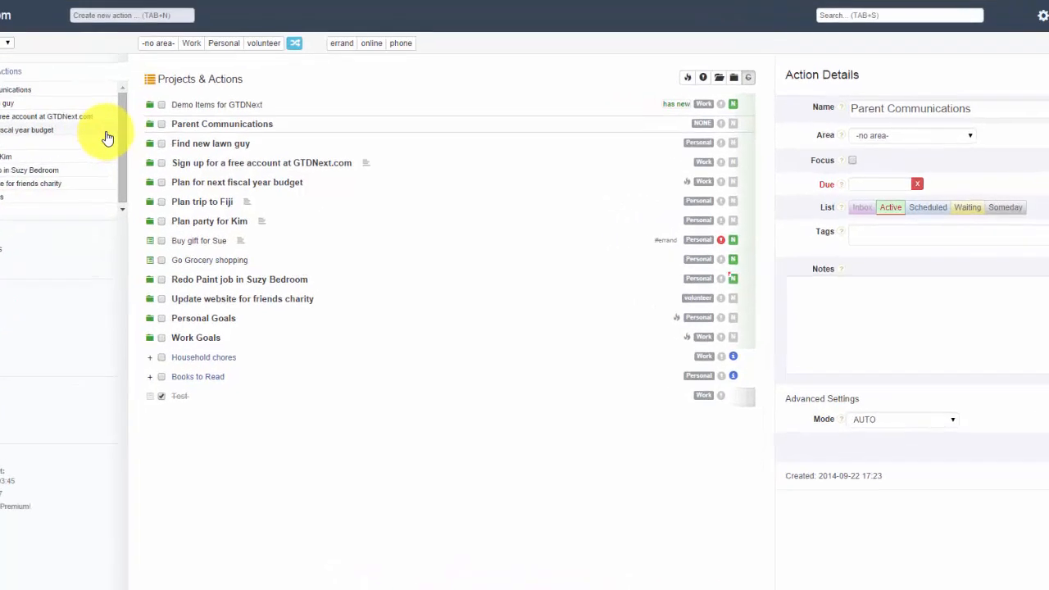
Mark the Navigation item inside Demo Items for GTDNext as complete and collapse that project.
left_click(150, 104)
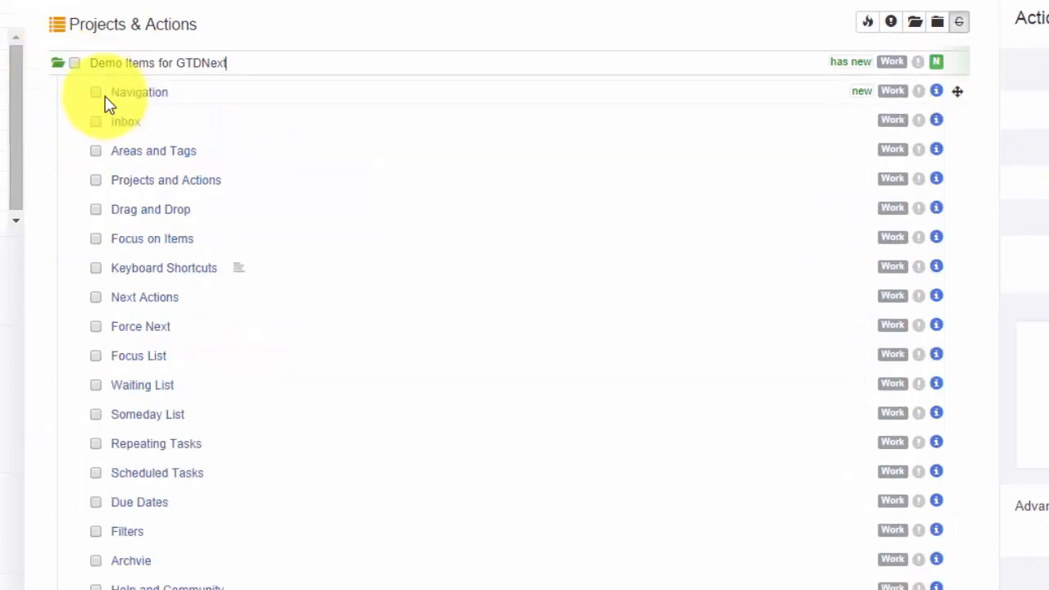
left_click(96, 92)
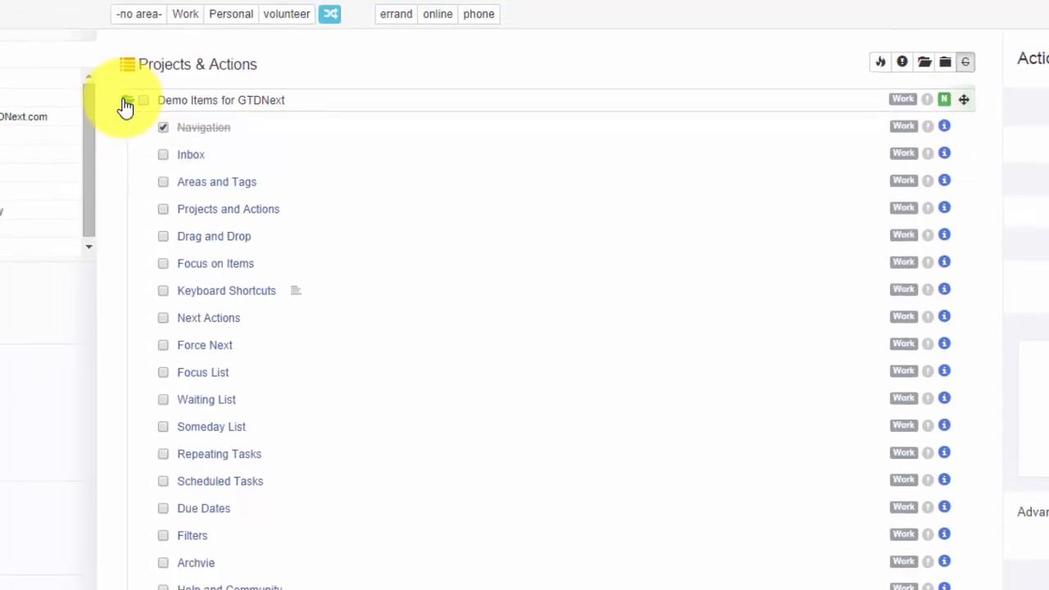
left_click(126, 104)
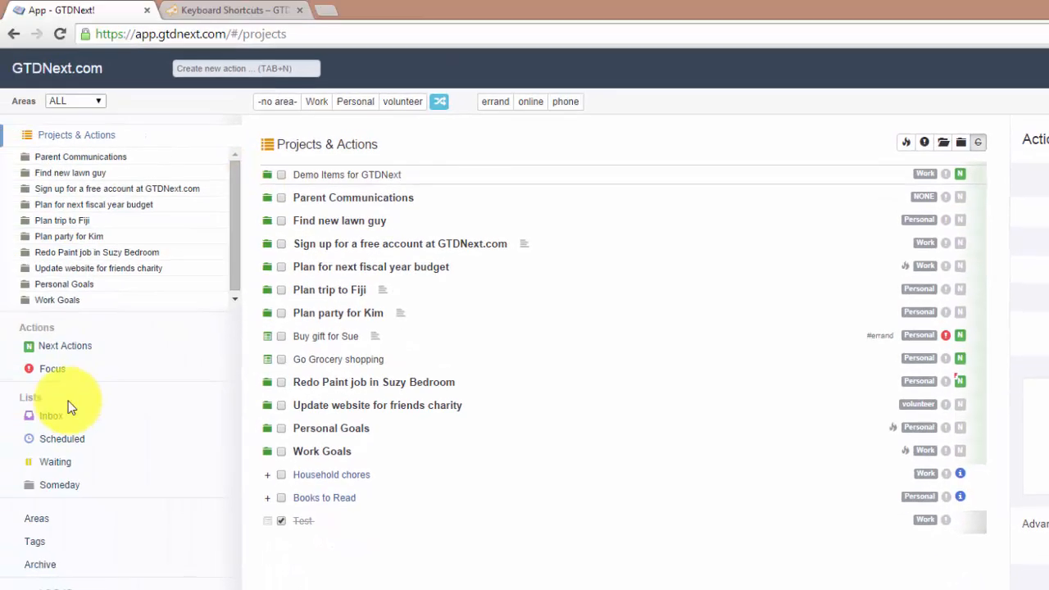
Add three quick actions named "Task 1", "Task 2" and "Task 3" to the Inbox.
left_click(54, 418)
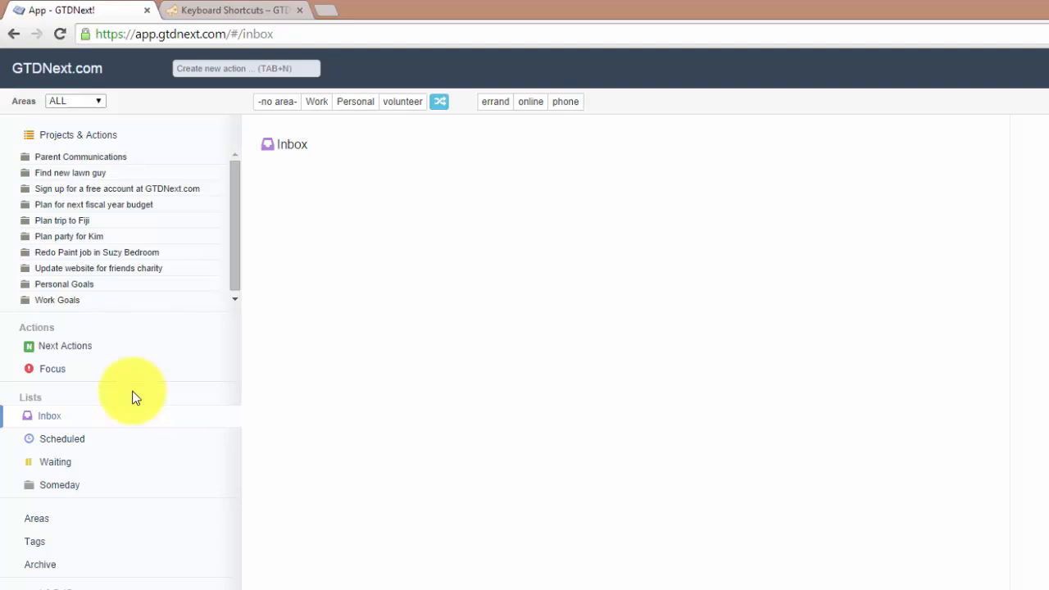
left_click(199, 69)
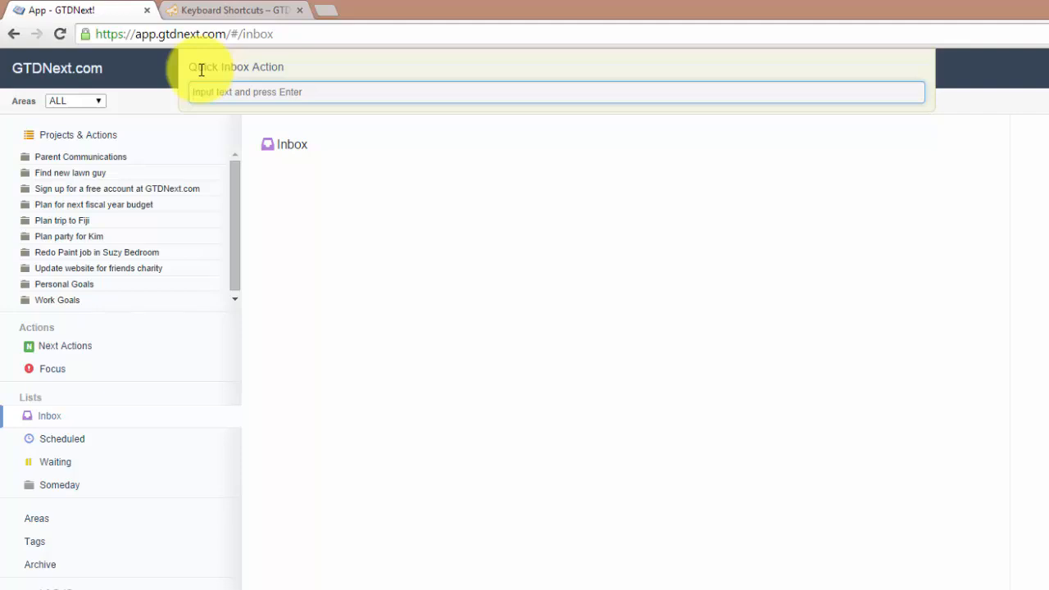
type("Task 1")
key("Return")
type("Task 2")
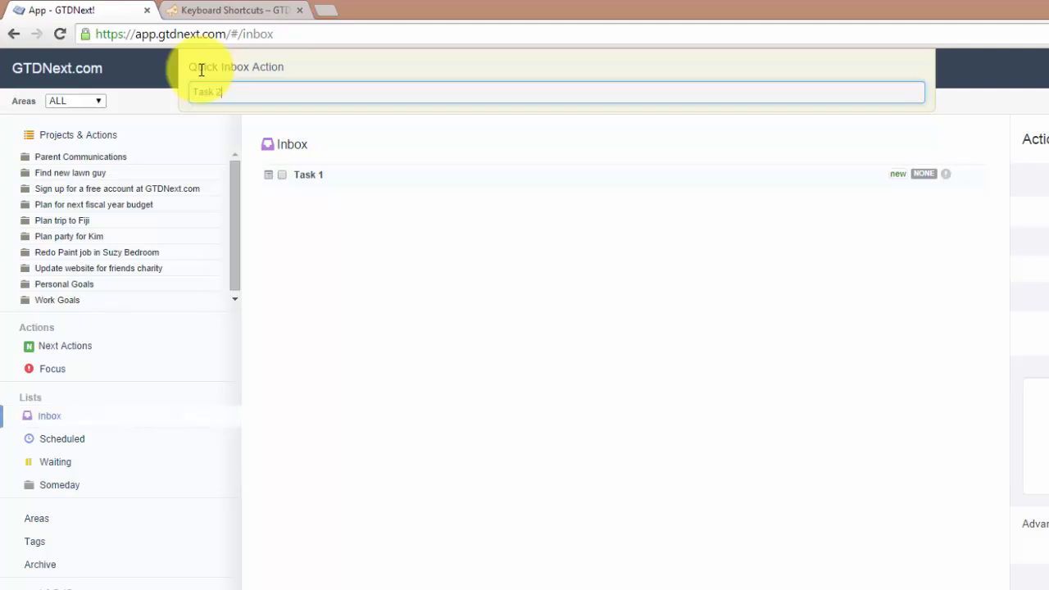
key("Return")
type("Task 3")
key("Return")
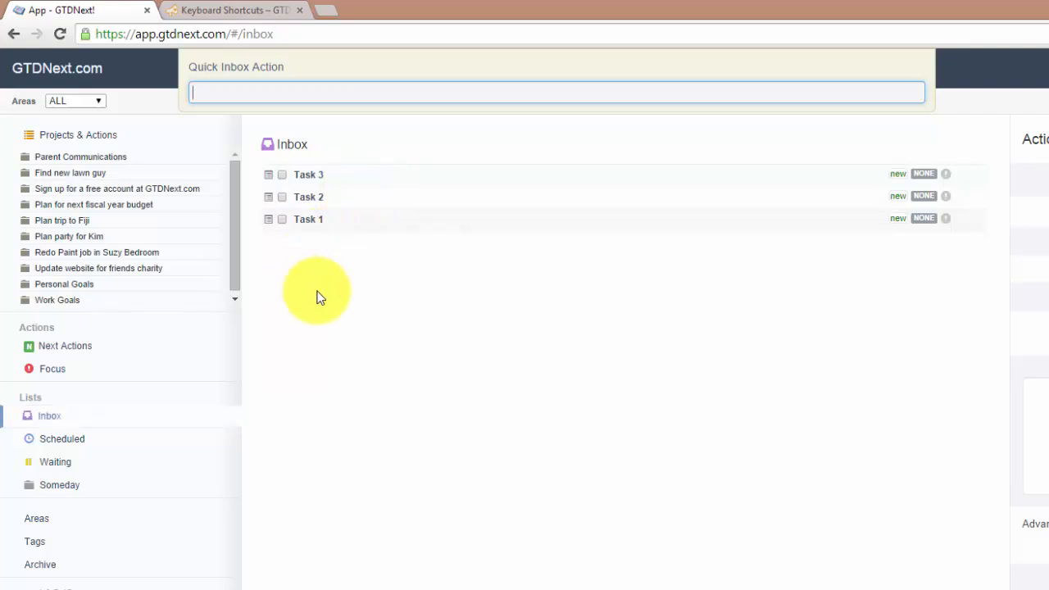
key("Escape")
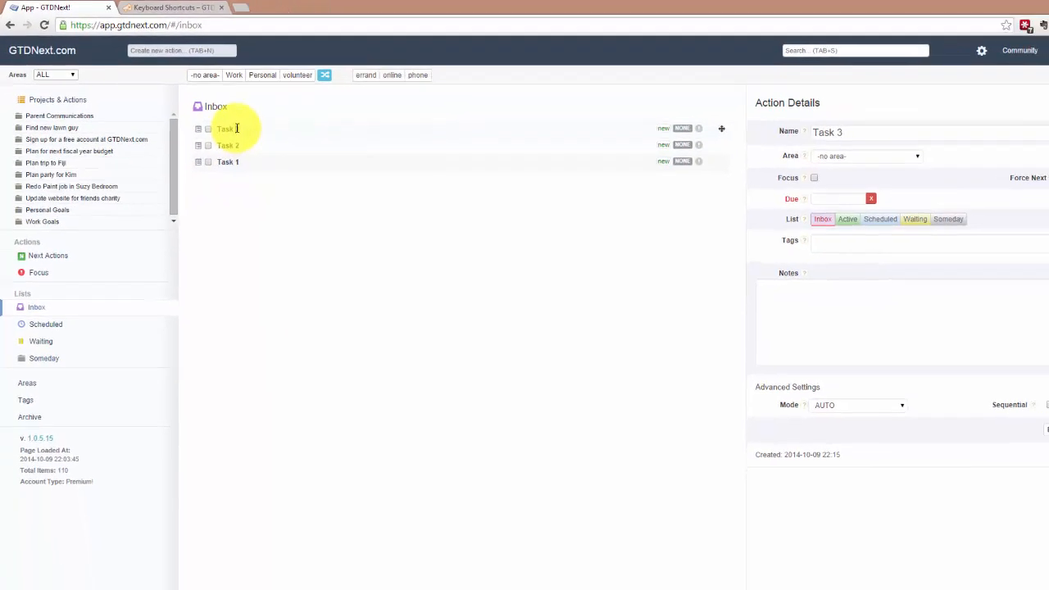
Assign the inbox tasks to areas: Task 3 to Work, Task 2 to Personal and Task 1 to volunteer.
left_click(848, 157)
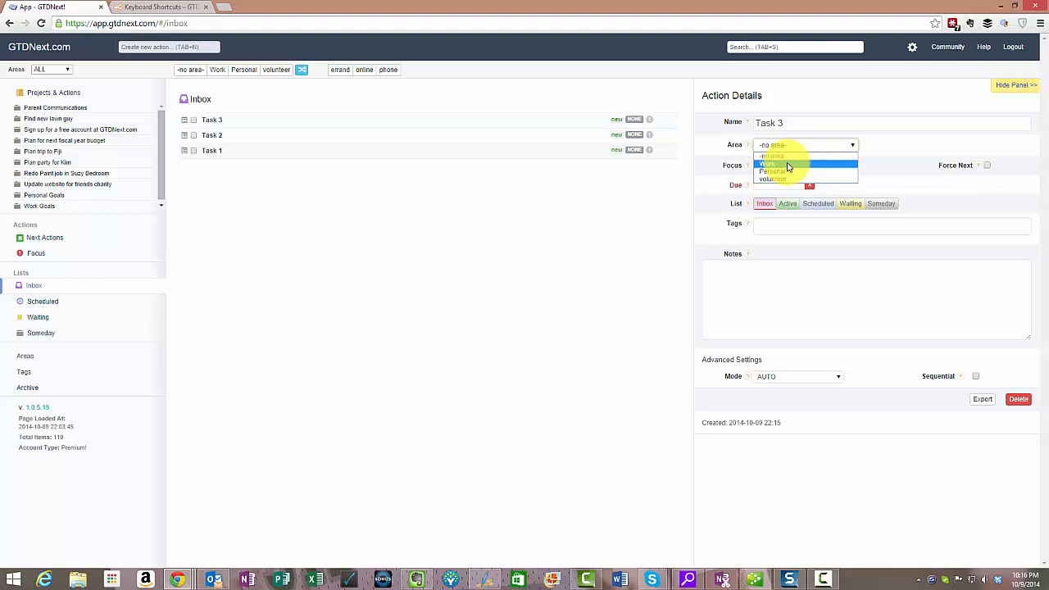
left_click(789, 167)
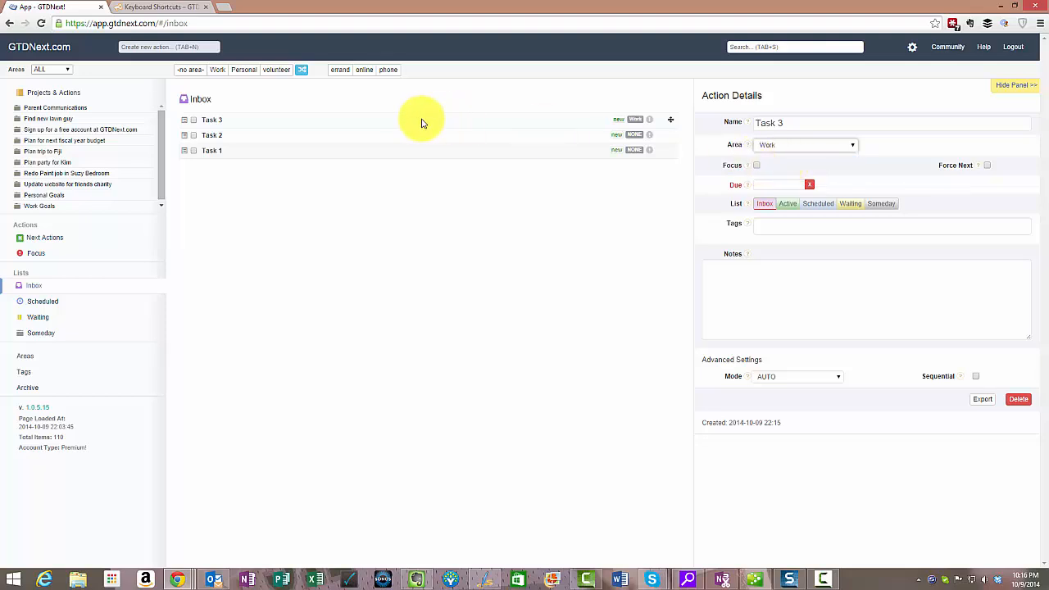
left_click(279, 135)
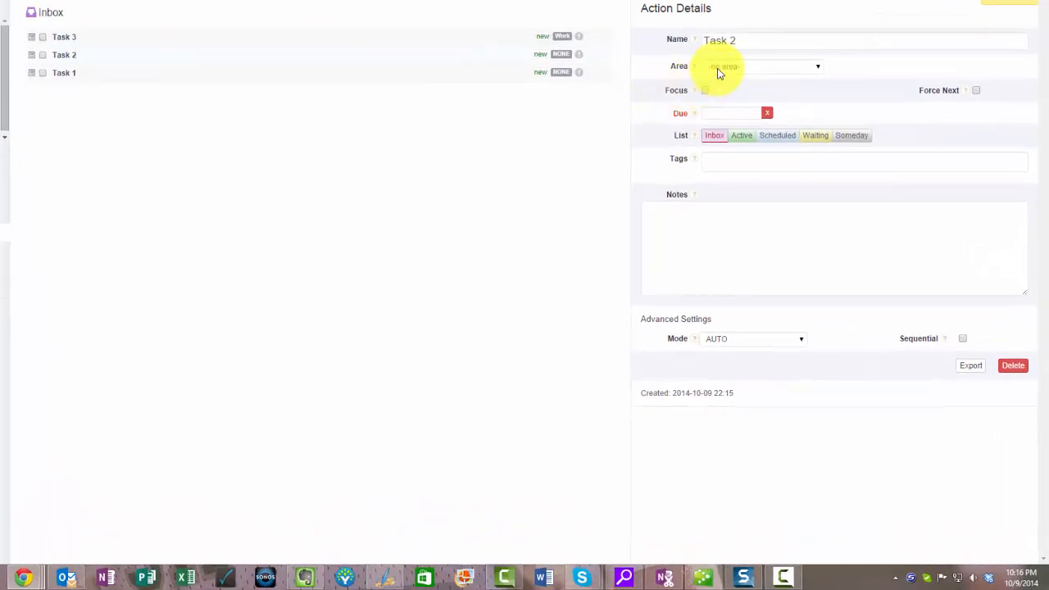
left_click(767, 146)
left_click(727, 100)
left_click(227, 75)
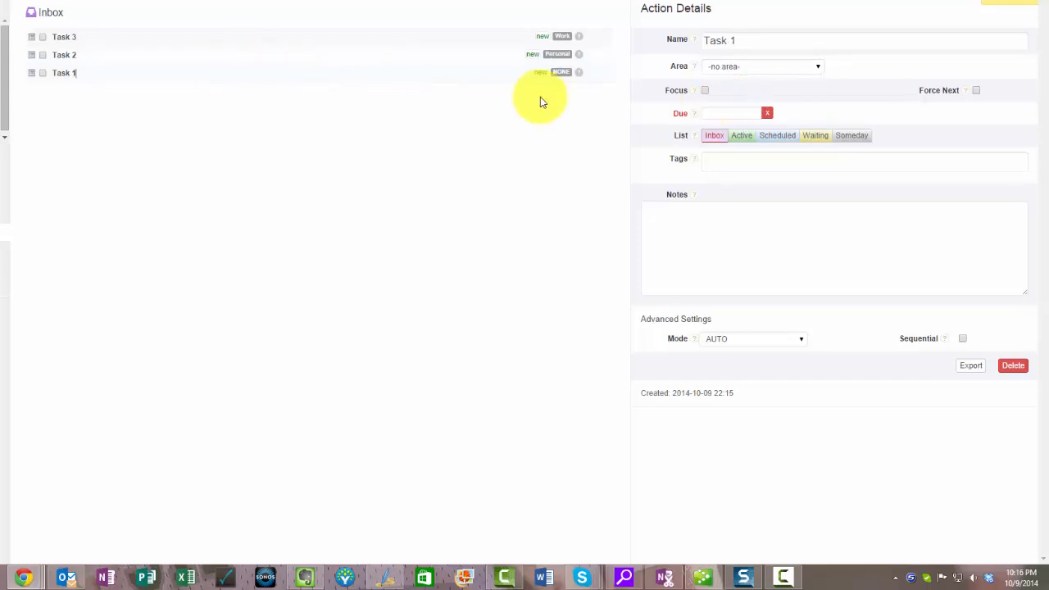
left_click(728, 76)
left_click(726, 104)
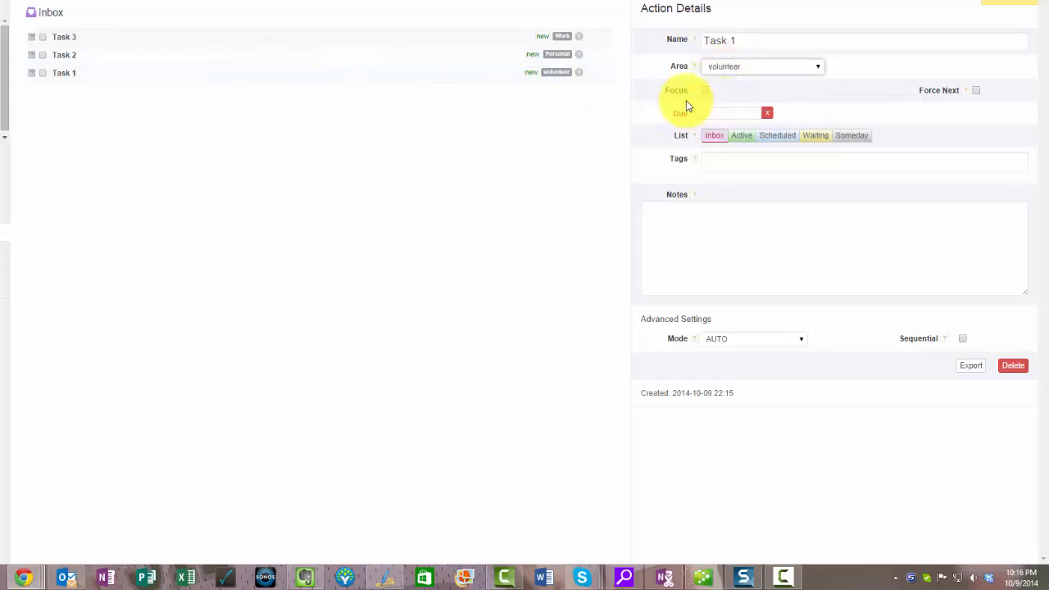
Move Task 3 from the Inbox to the Active list.
left_click(217, 39)
left_click(744, 137)
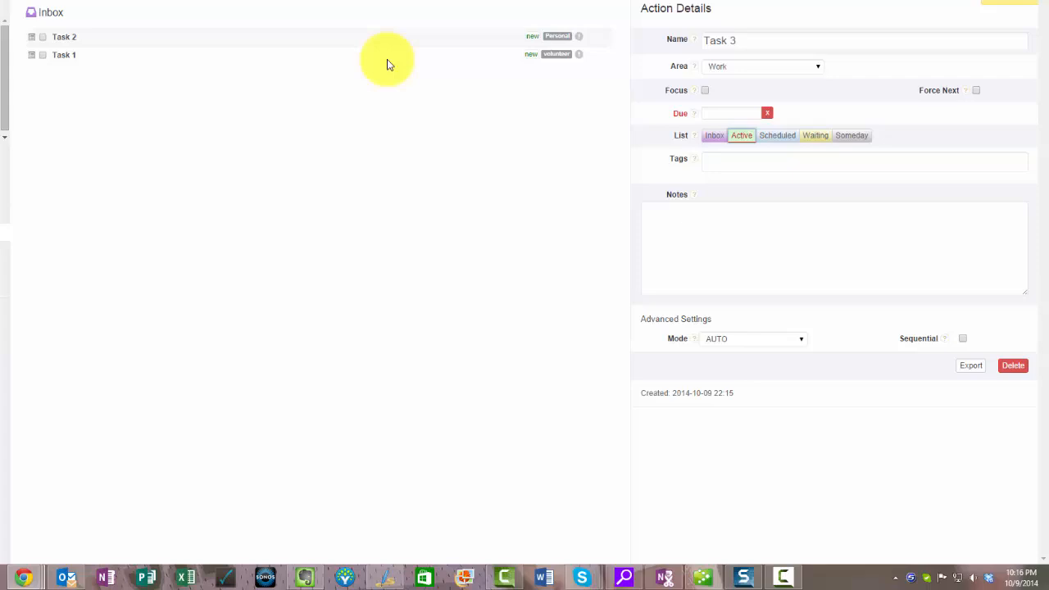
Move Task 2 and Task 1 from the Inbox to the Active list.
left_click(204, 41)
left_click(742, 136)
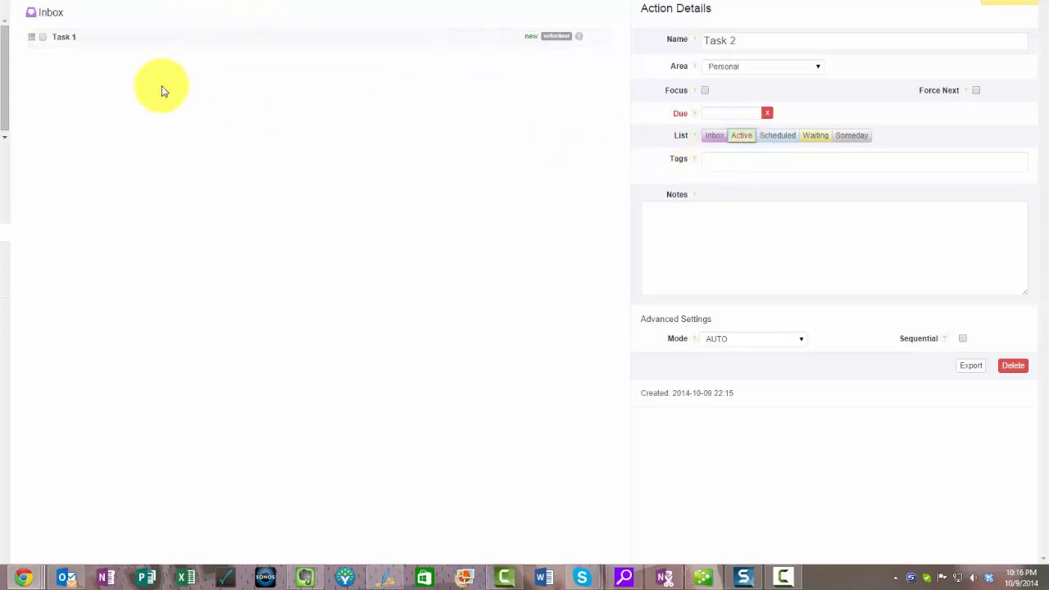
left_click(94, 43)
left_click(742, 136)
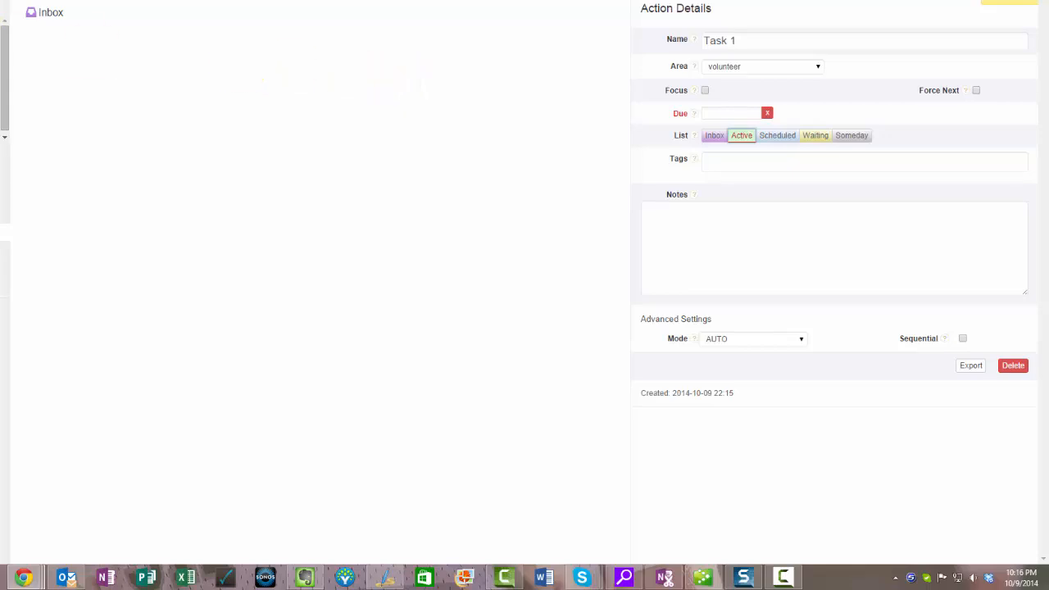
Return to Projects & Actions and mark the Inbox item inside Demo Items for GTDNext as complete.
left_click(2, 33)
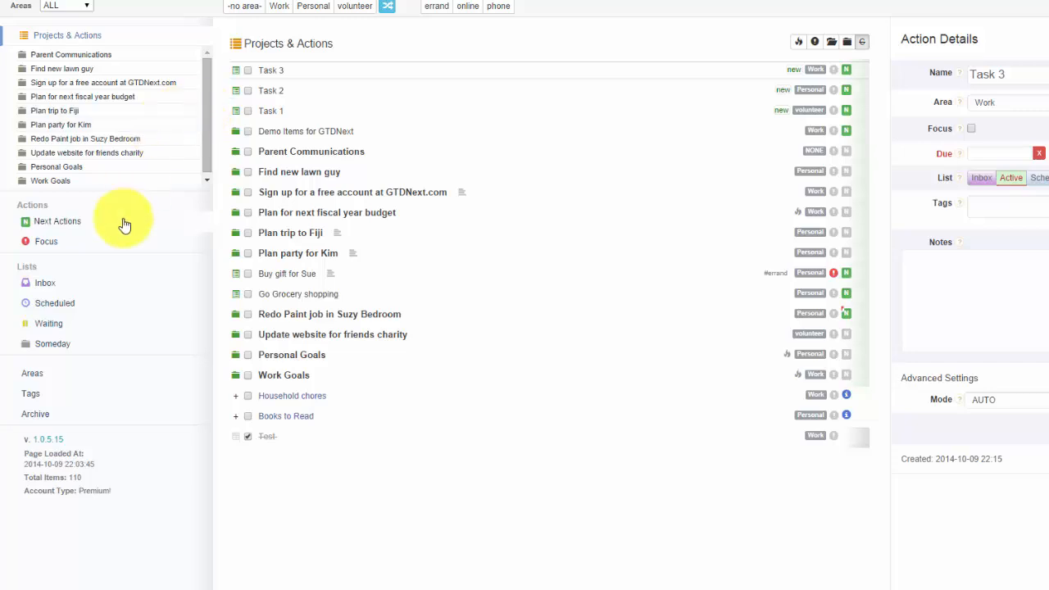
left_click(39, 379)
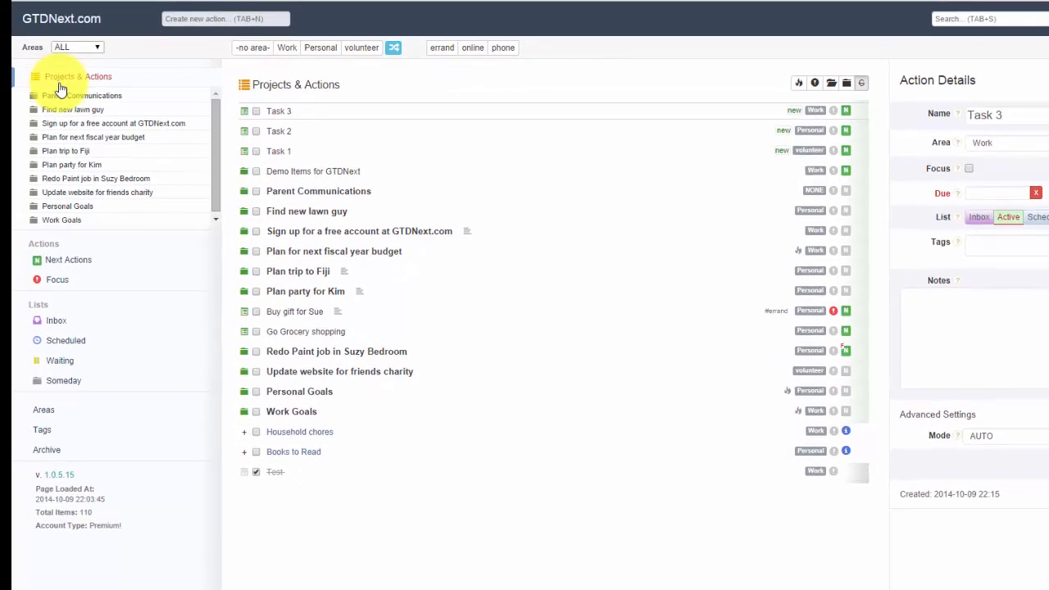
left_click(243, 171)
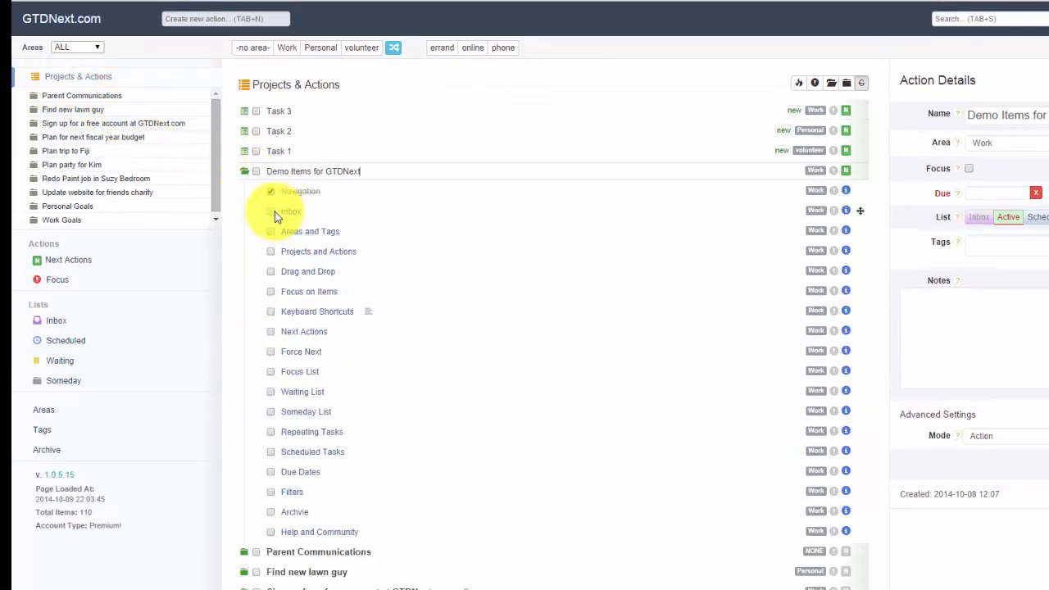
left_click(270, 210)
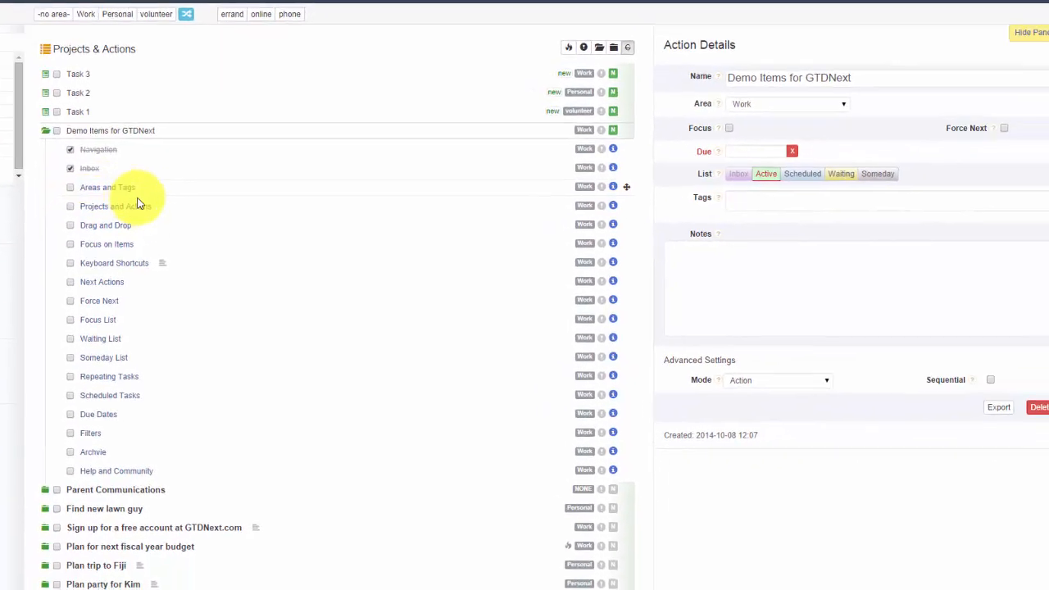
Collapse Demo Items for GTDNext, filter the projects by the Work, Personal and volunteer areas, and clear those filters.
left_click(705, 195)
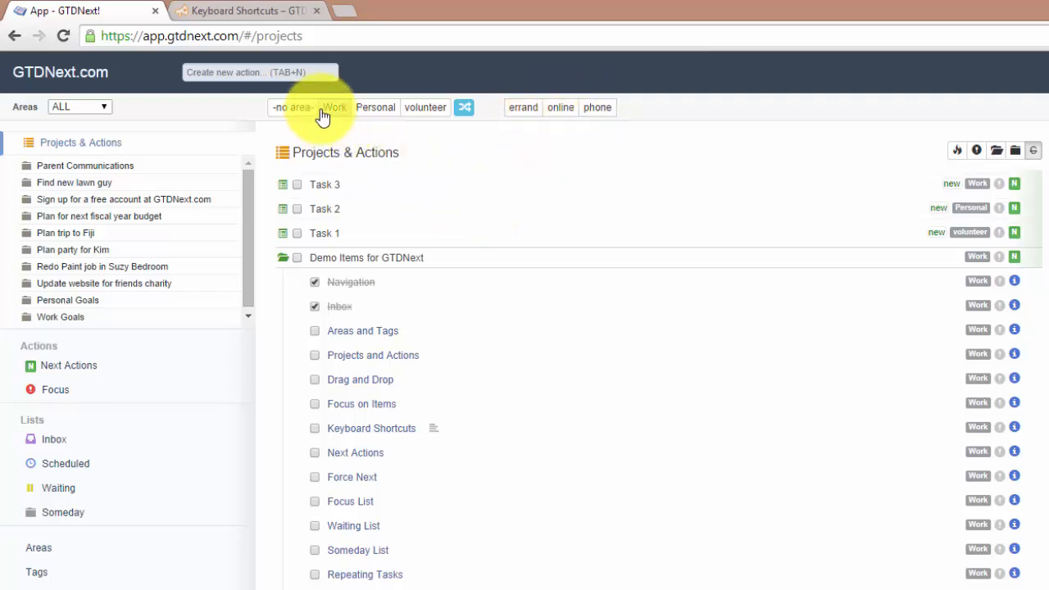
left_click(281, 261)
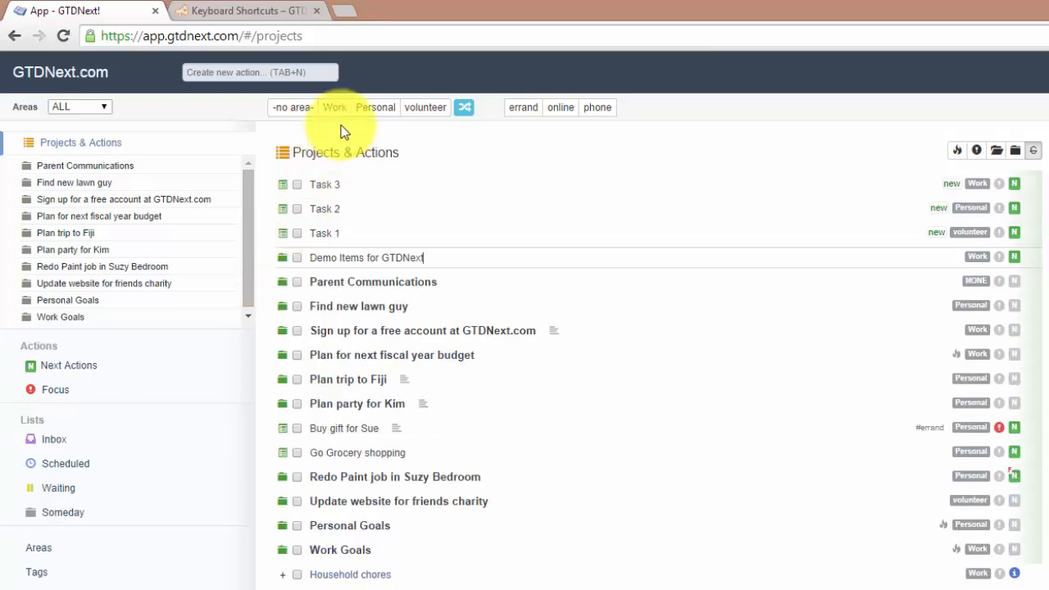
left_click(343, 109)
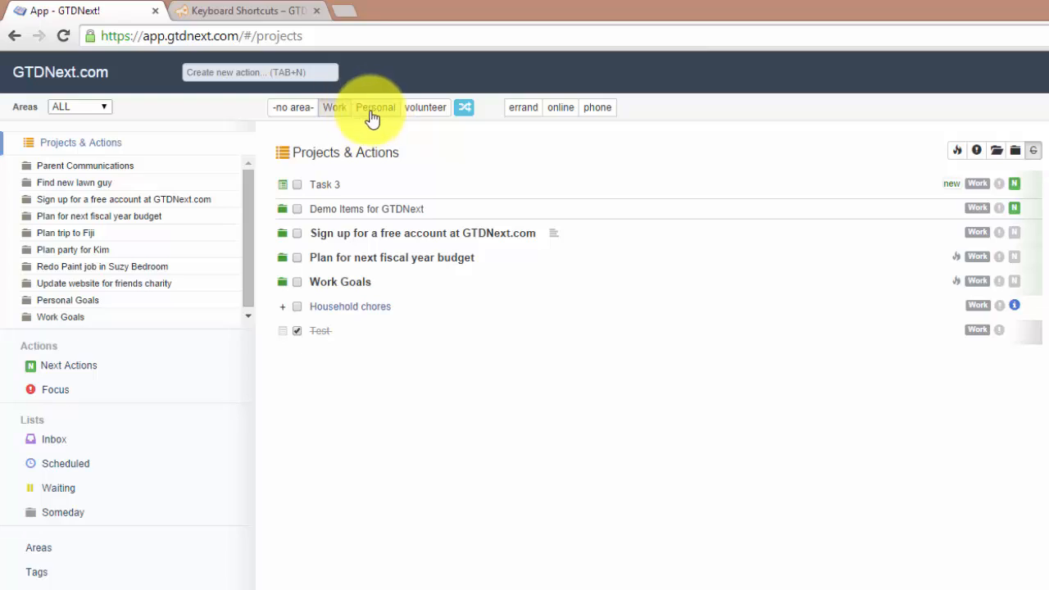
left_click(367, 110)
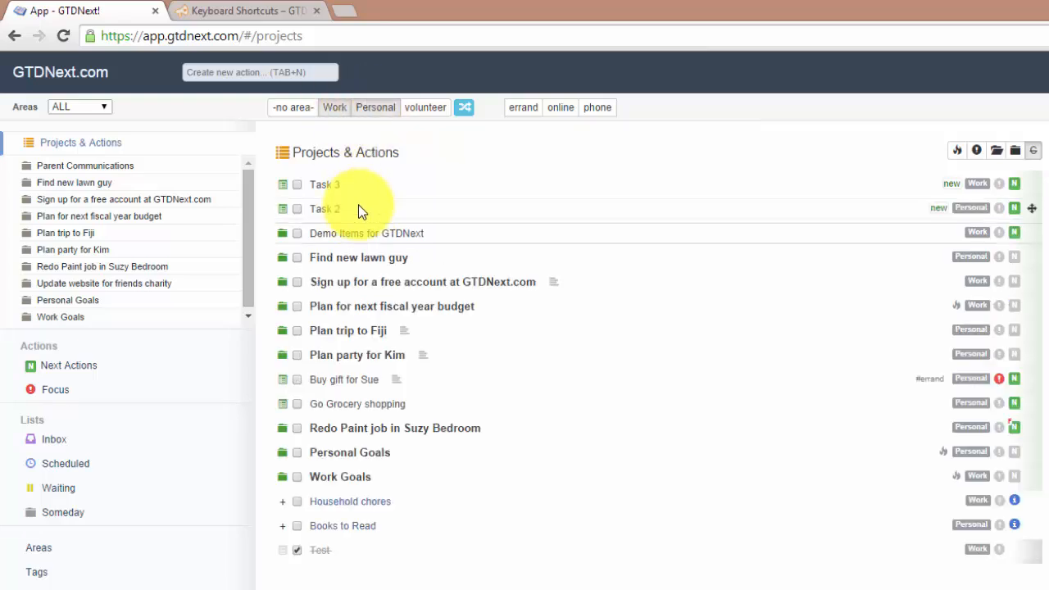
left_click(426, 110)
left_click(342, 113)
left_click(371, 110)
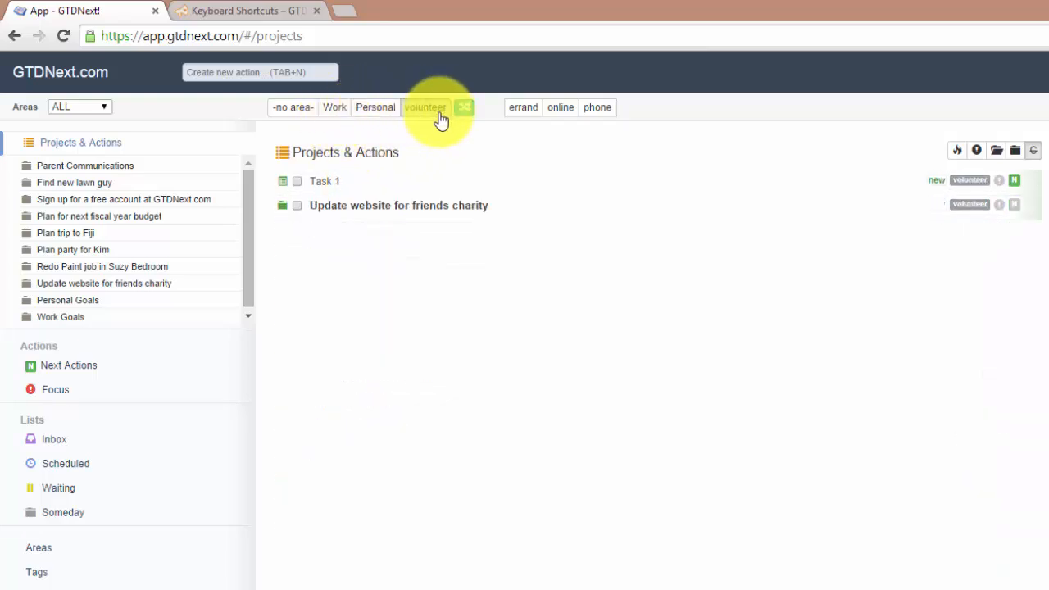
left_click(428, 110)
Restrict the whole workspace to the Work area and switch it back to ALL areas.
left_click(86, 108)
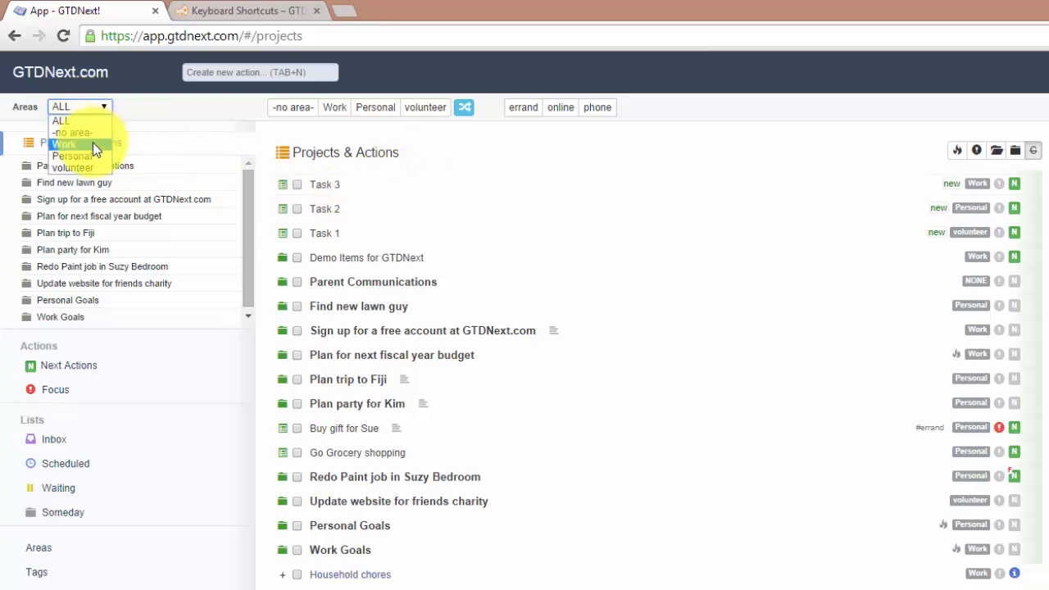
left_click(92, 142)
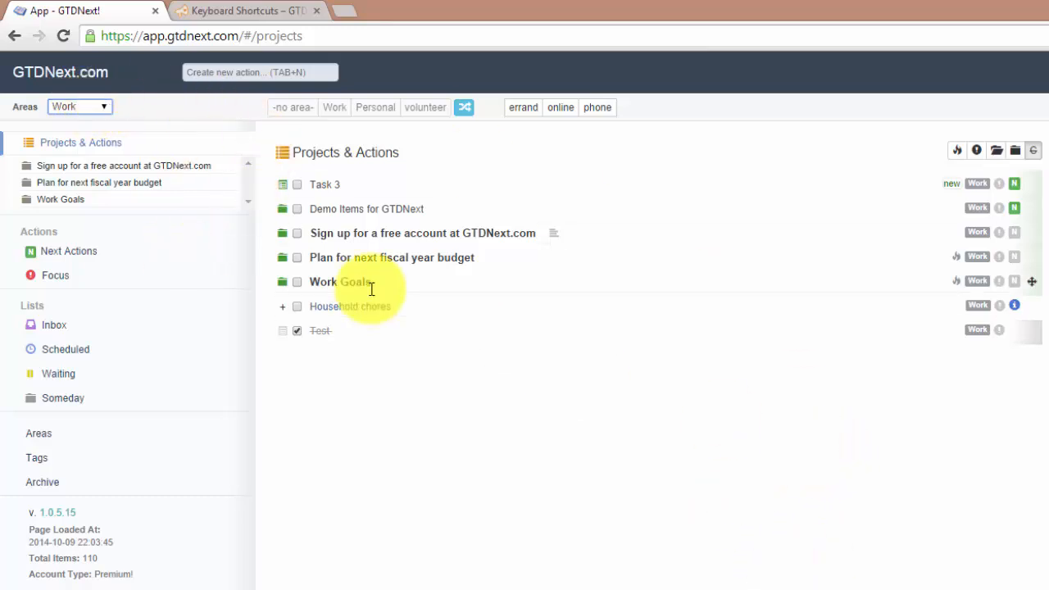
left_click(105, 109)
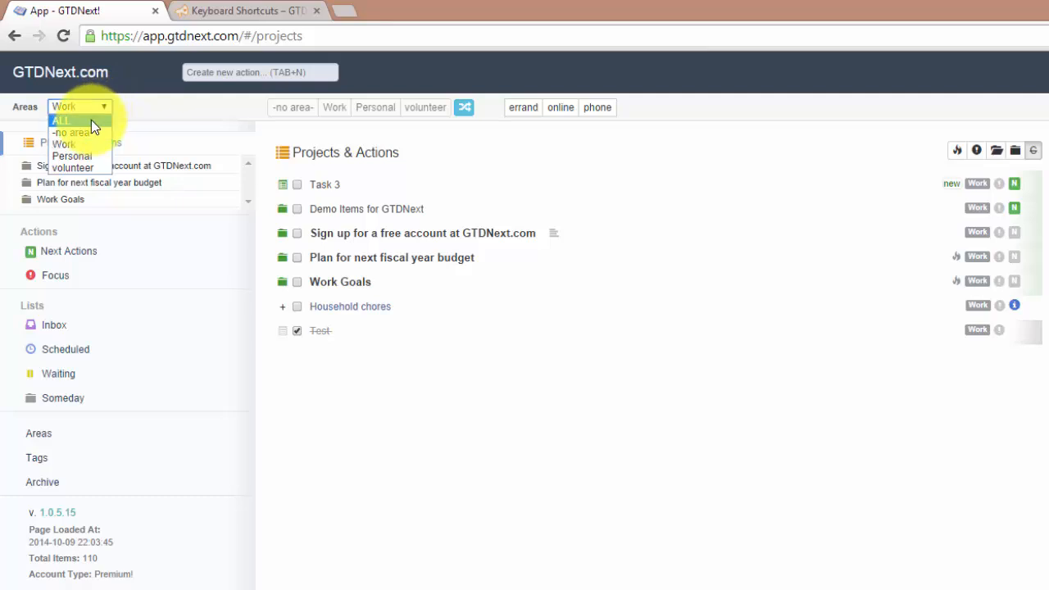
left_click(92, 120)
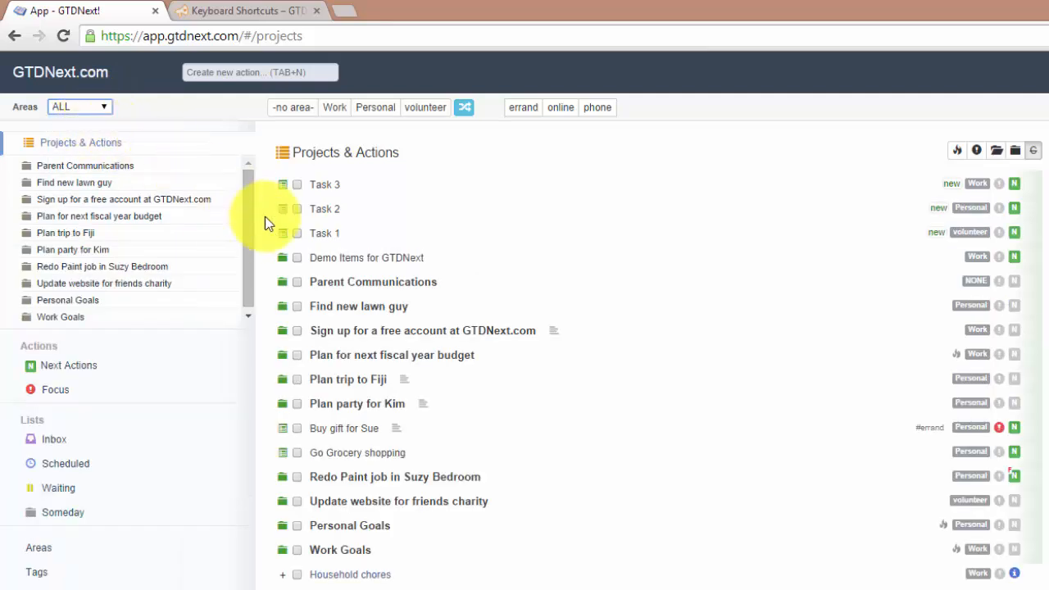
Expand Demo Items for GTDNext and mark Areas and Tags and Projects and Actions as complete.
left_click(289, 259)
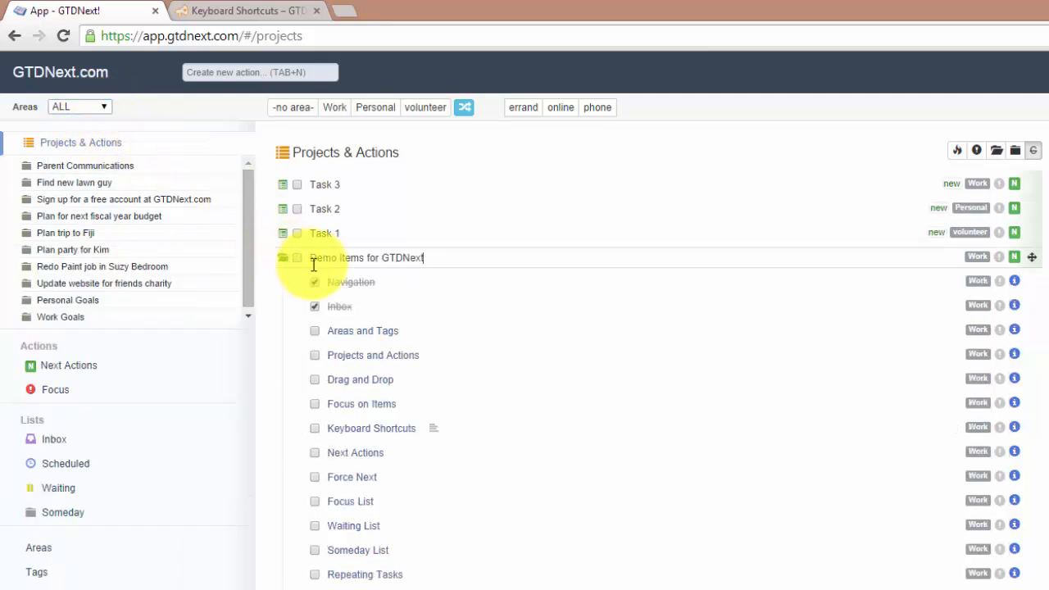
left_click(315, 332)
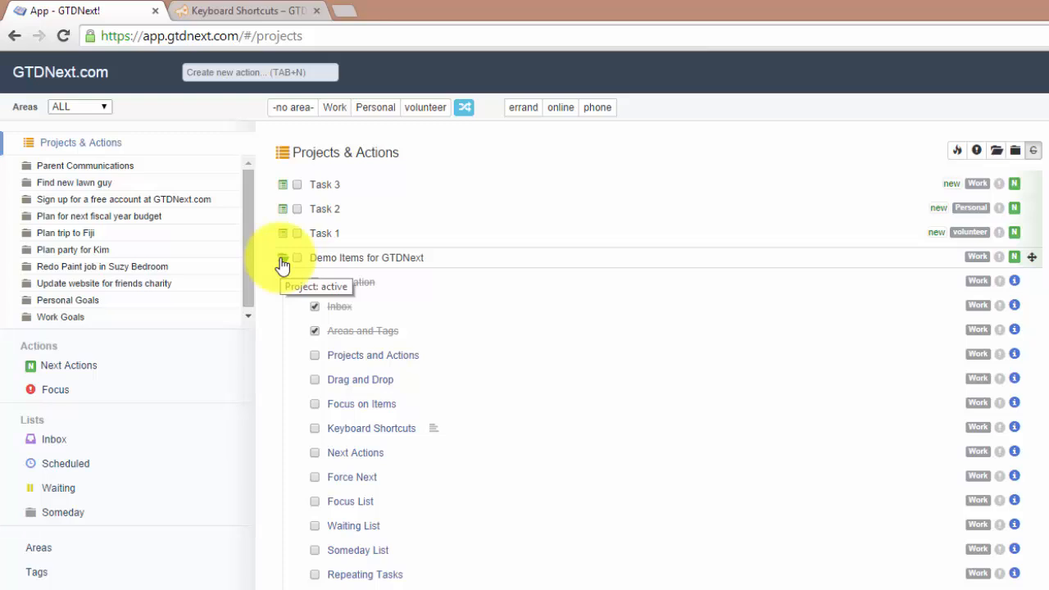
left_click(315, 355)
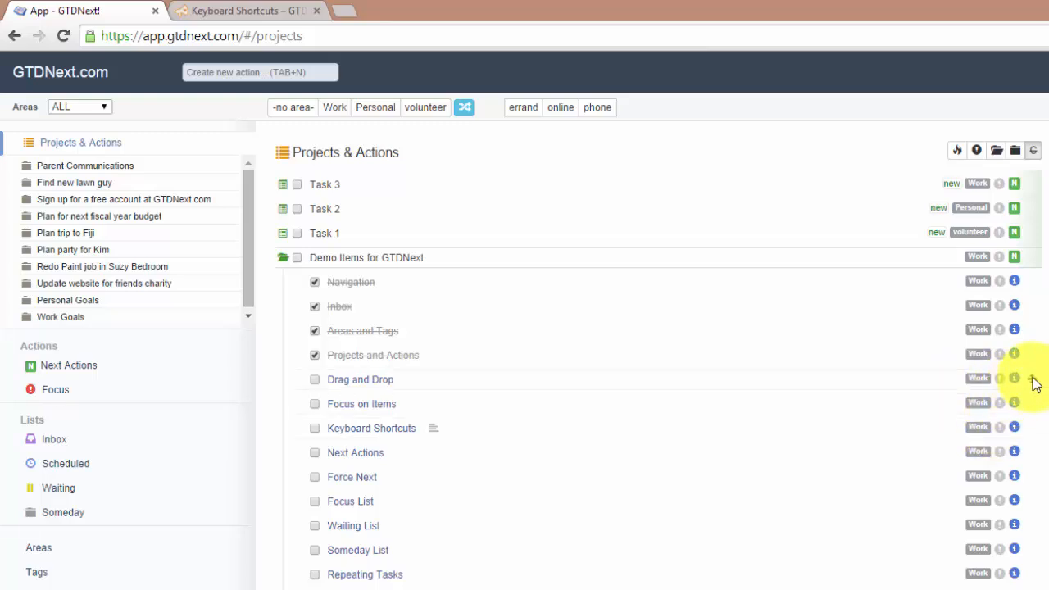
Nest the Drag and Drop item under Keyboard Shortcuts, expand that parent, and move the item back above Focus on Items.
left_click_drag(1033, 382, 1030, 433)
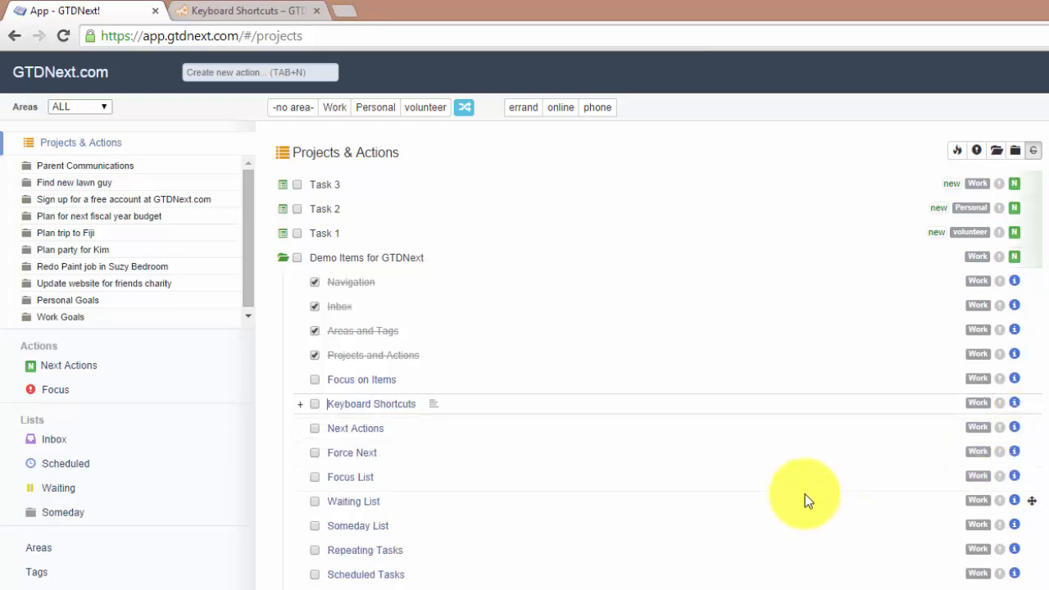
left_click(300, 405)
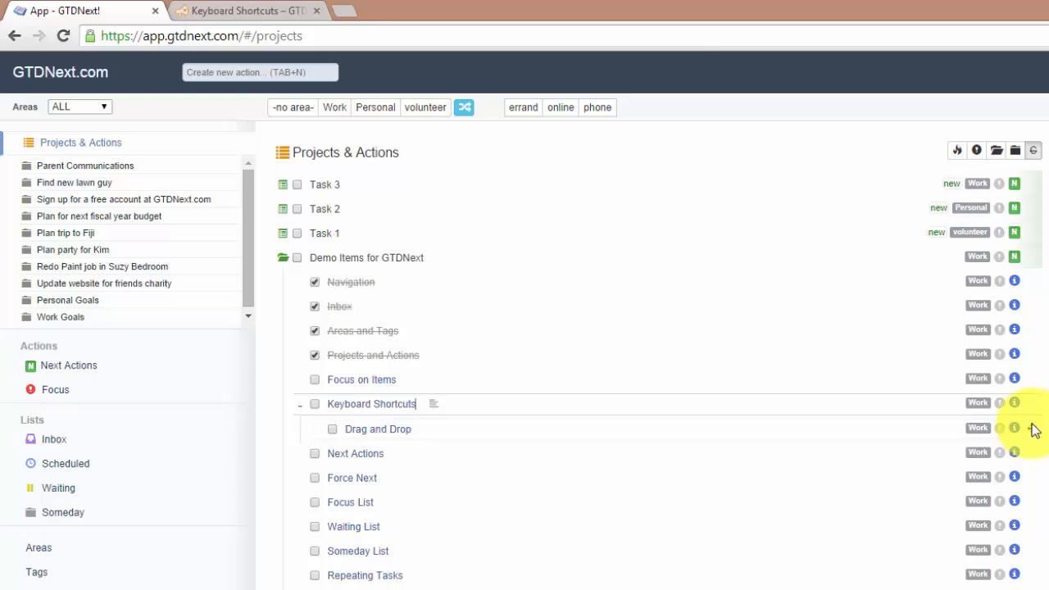
left_click_drag(1031, 428, 1028, 378)
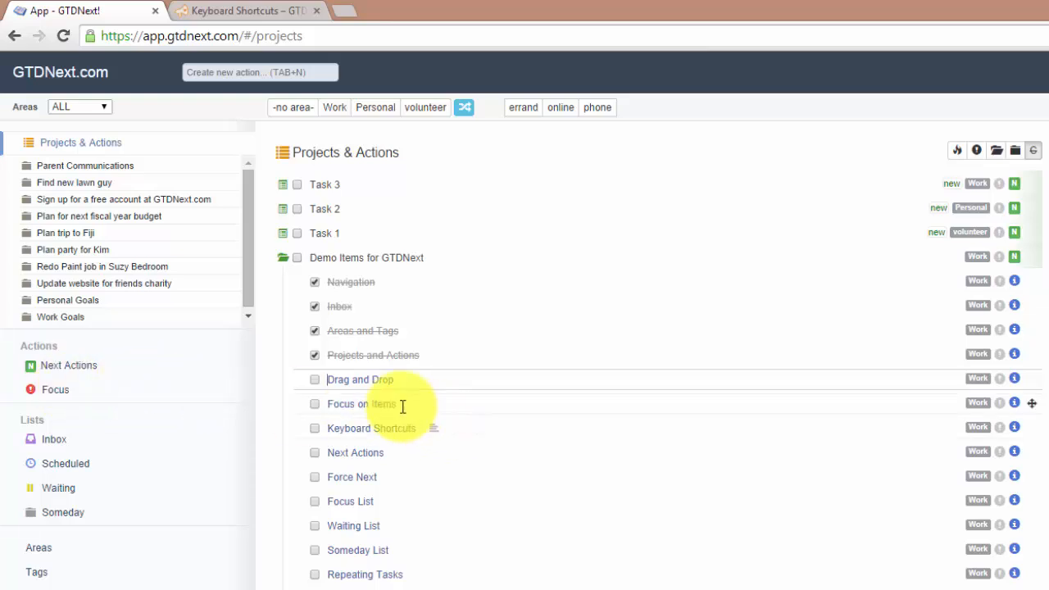
Mark the Drag and Drop item as complete and flag the Focus on Items entry for focus.
left_click(314, 381)
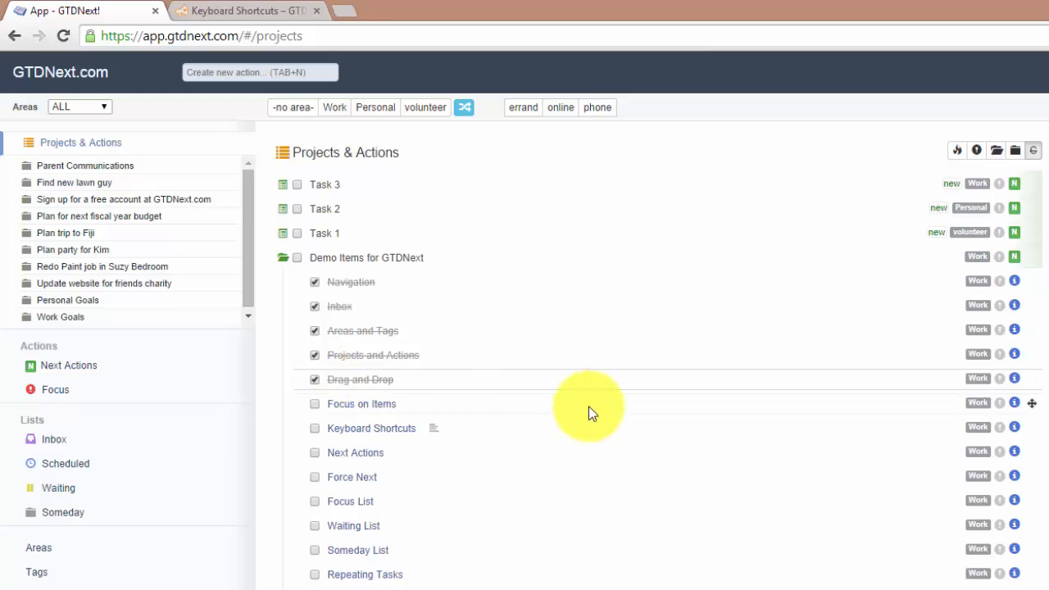
left_click(999, 402)
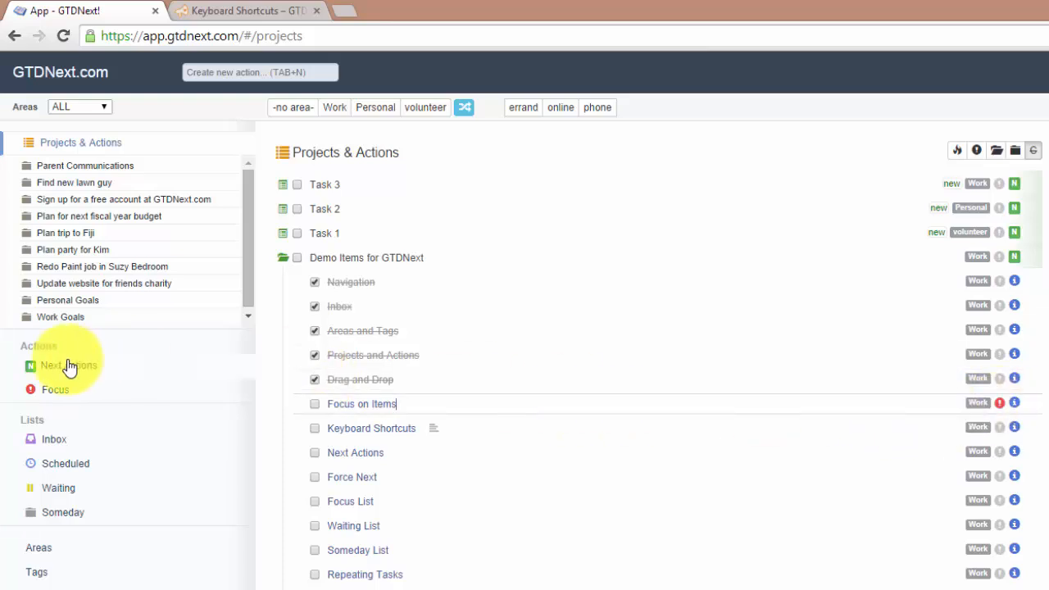
Open the Focus list and remove the focus flag from Focus on Items and the gift-buying action.
left_click(49, 391)
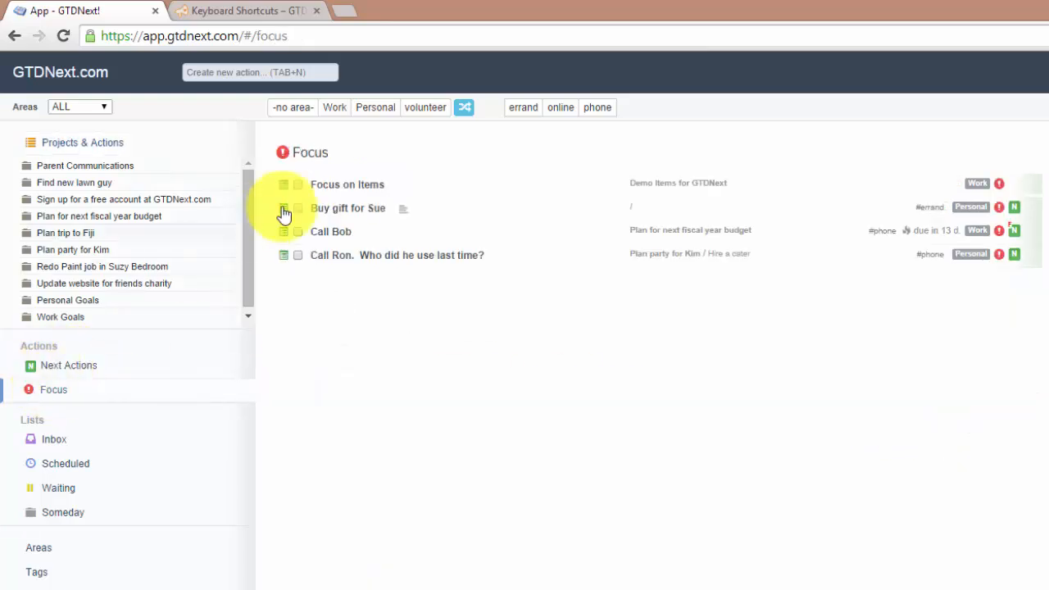
left_click(336, 183)
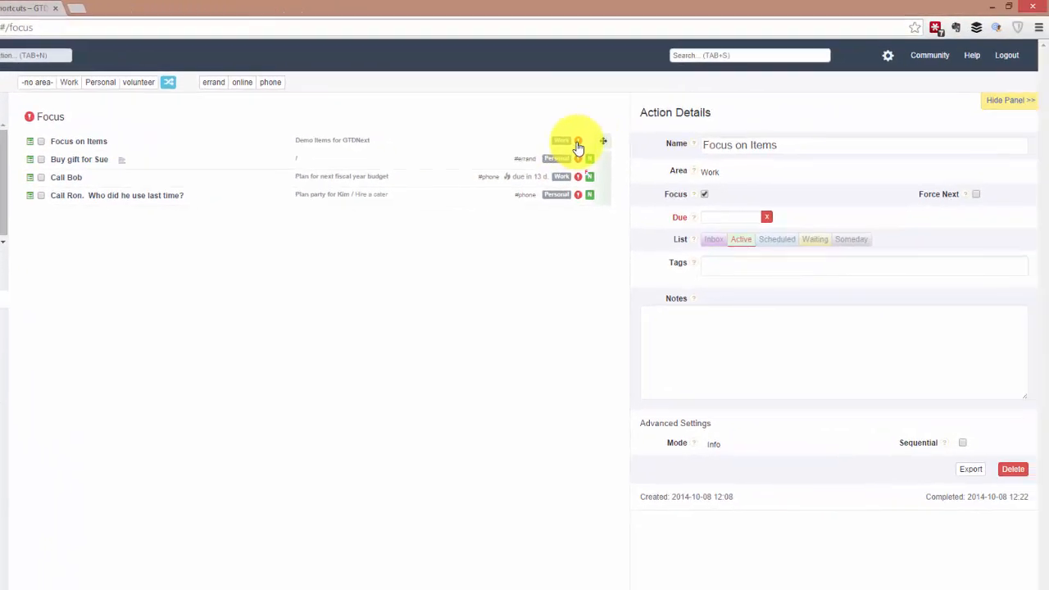
left_click(970, 181)
left_click(578, 142)
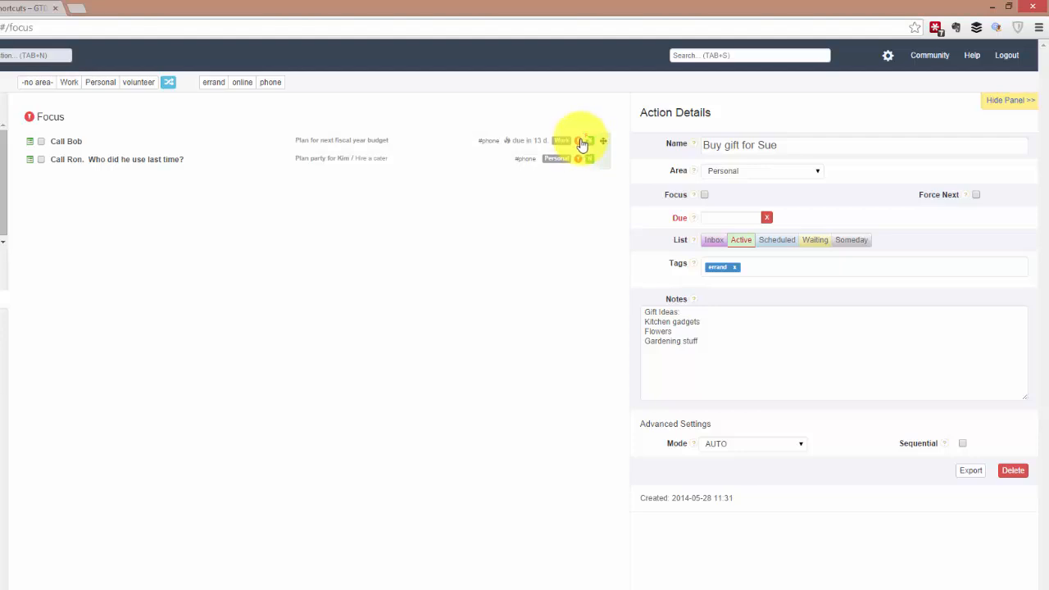
left_click(704, 197)
left_click(705, 196)
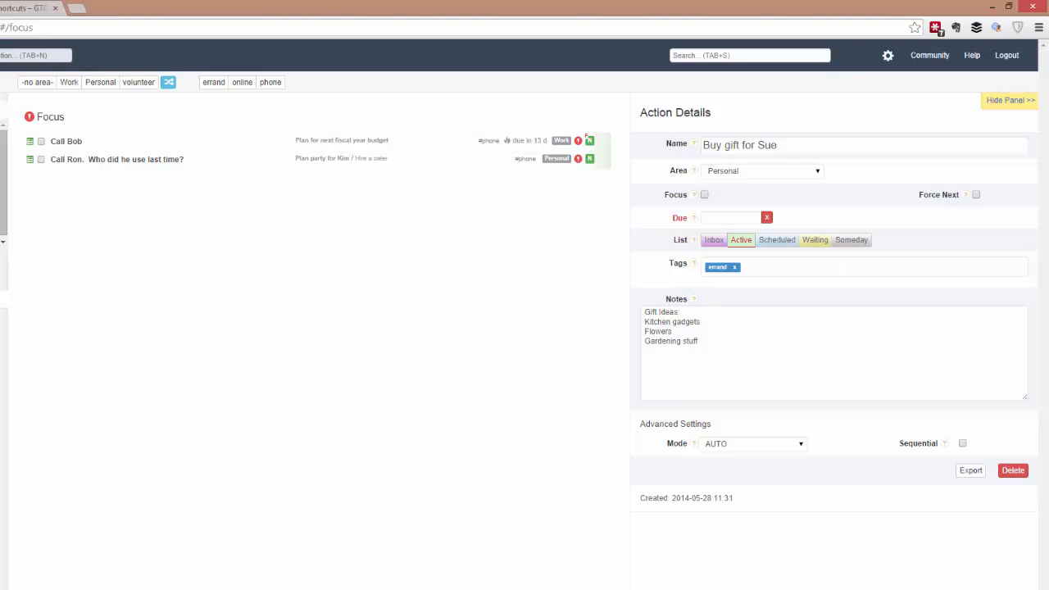
In Projects & Actions, mark Focus on Items and Keyboard Shortcuts as complete, consulting the Keyboard Shortcuts help article.
left_click(1, 241)
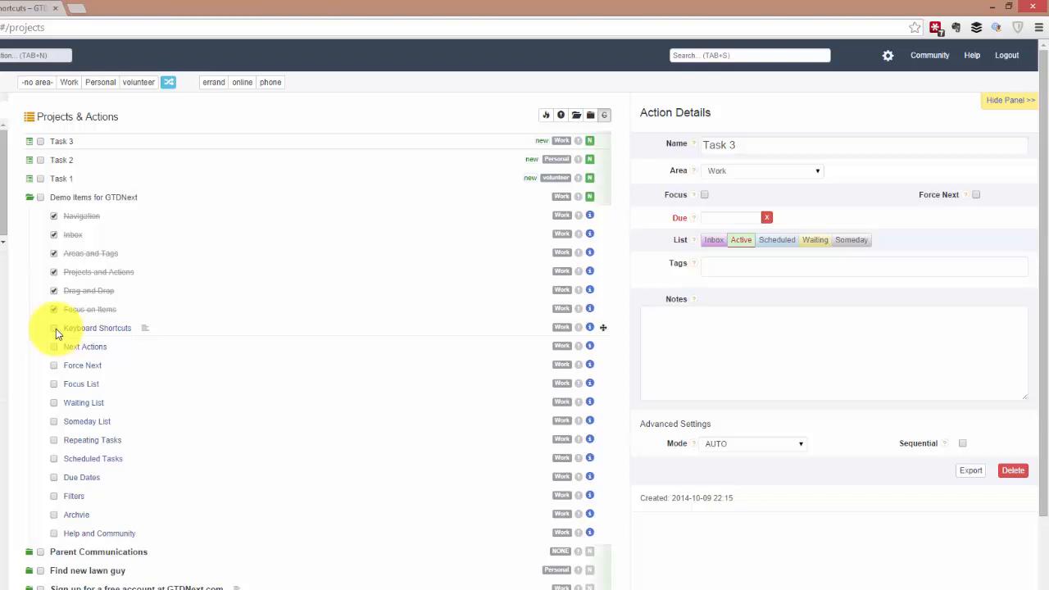
left_click(5, 9)
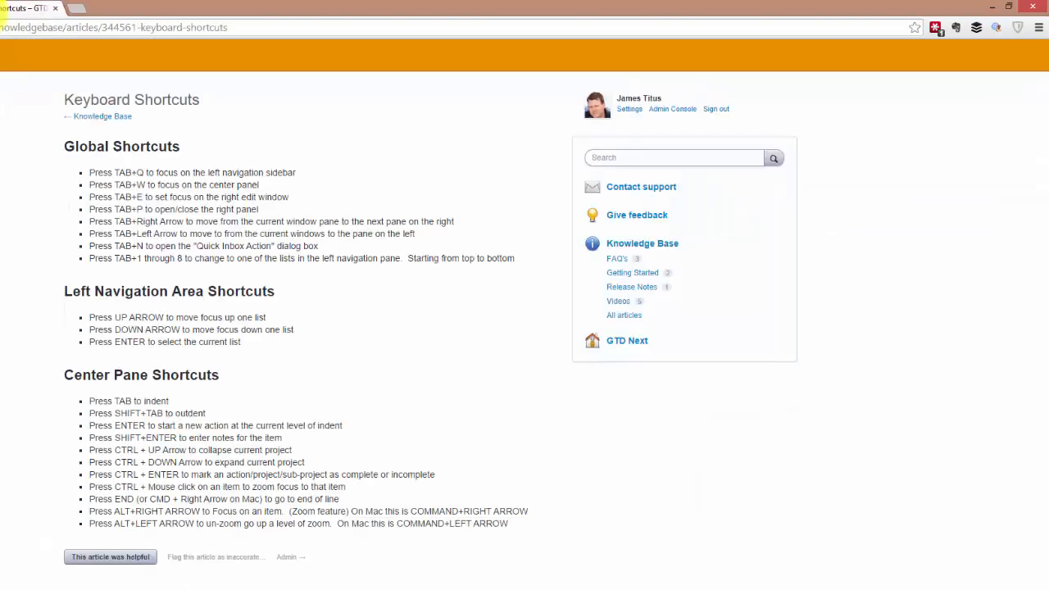
left_click(1, 10)
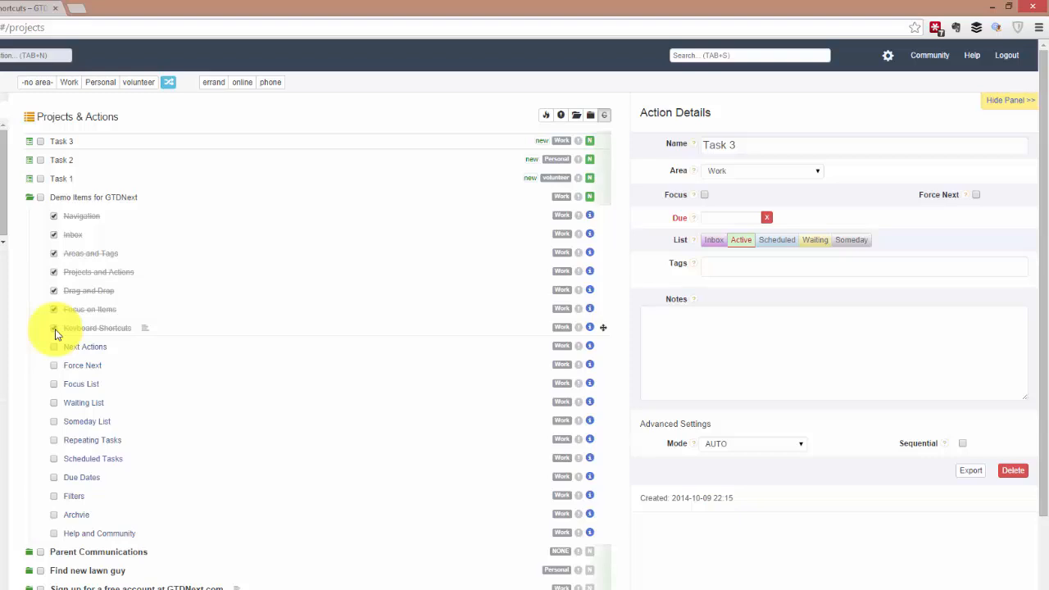
Collapse Demo Items for GTDNext, glance inside the Plan trip to Fiji project, and expand the party-planning project.
left_click(69, 346)
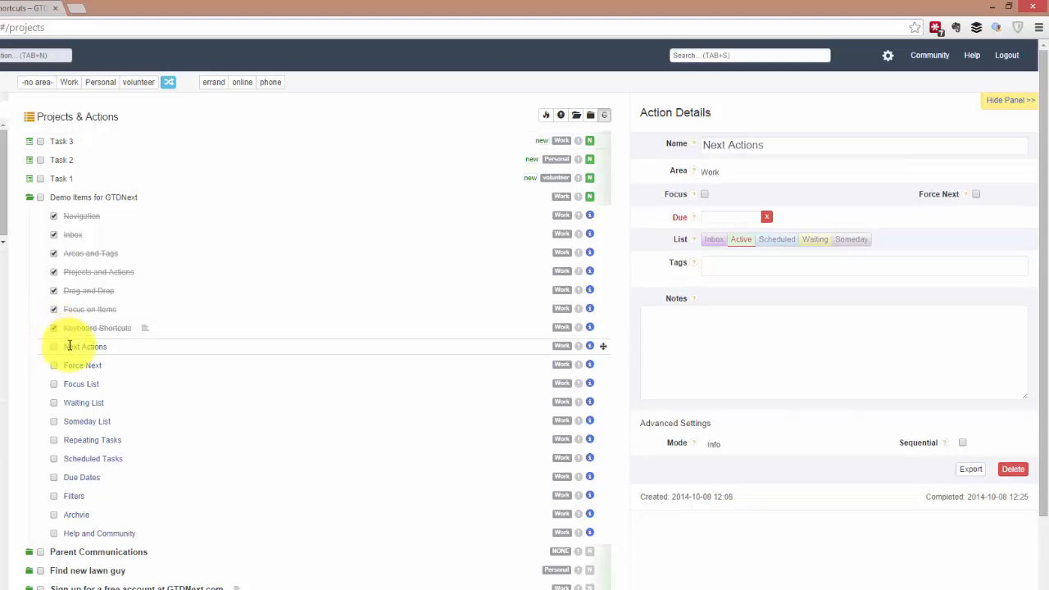
left_click(30, 199)
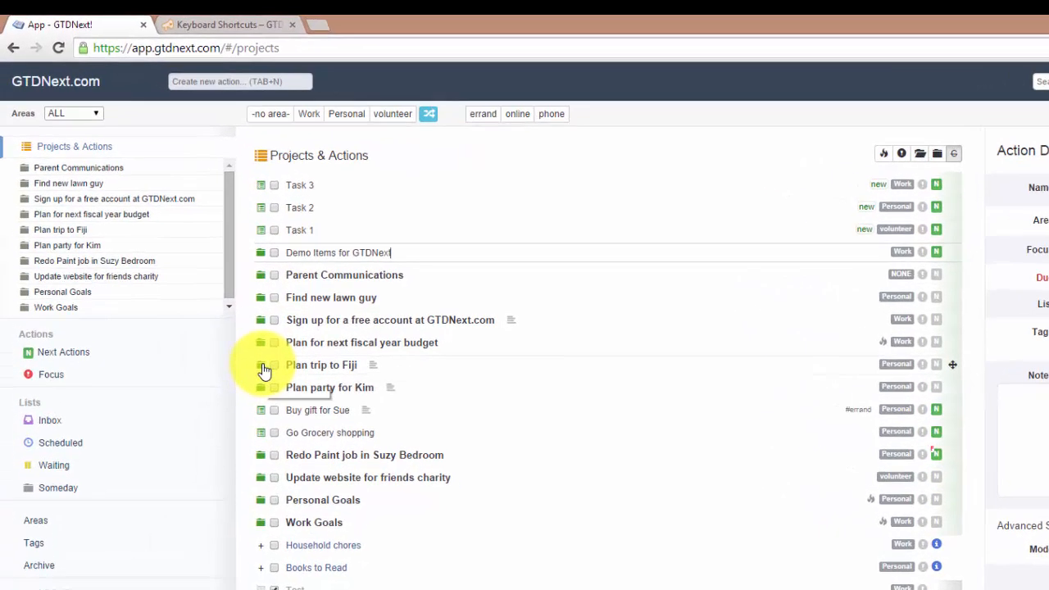
left_click(261, 366)
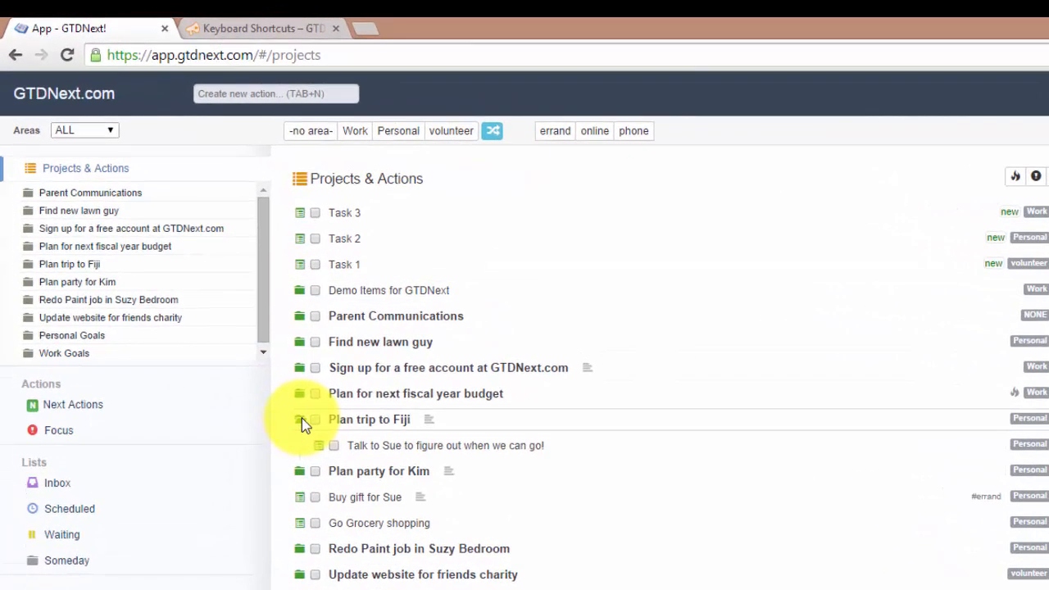
left_click(302, 419)
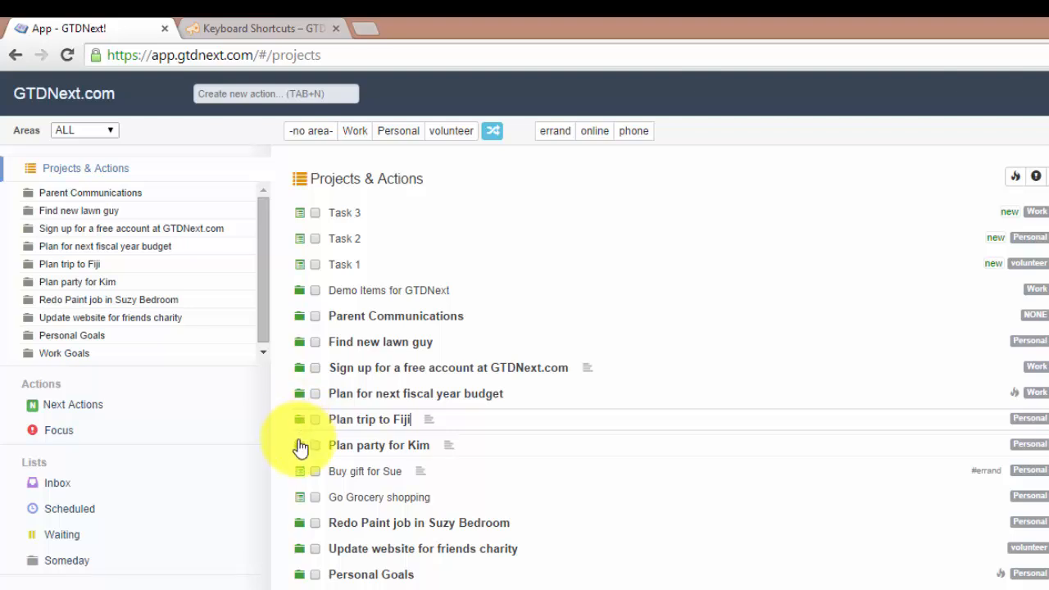
left_click(300, 447)
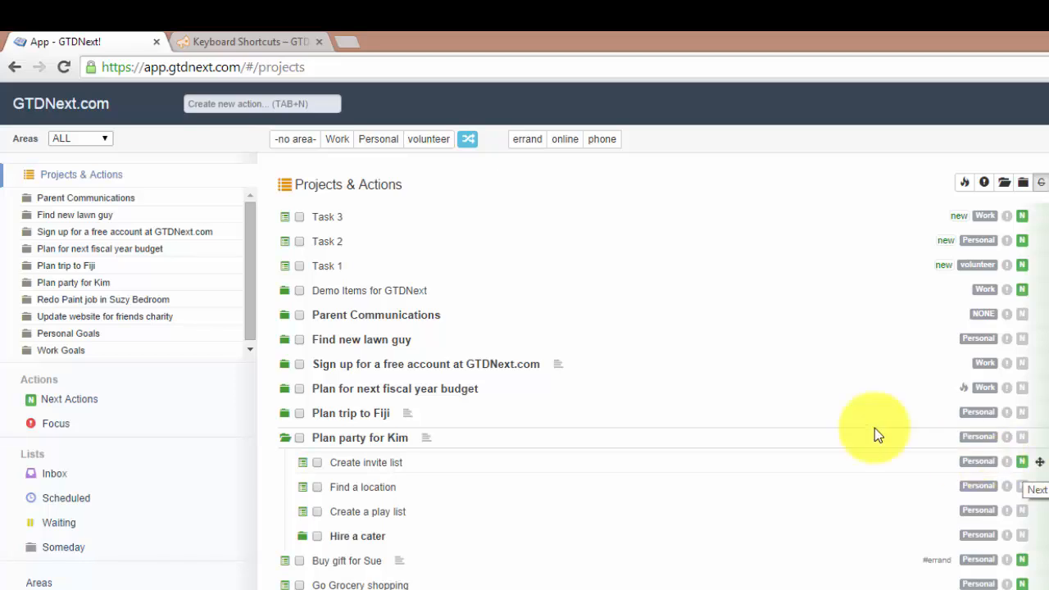
Open the Next Actions list, locate Create invite list, and open the party-planning project it belongs to.
left_click(82, 402)
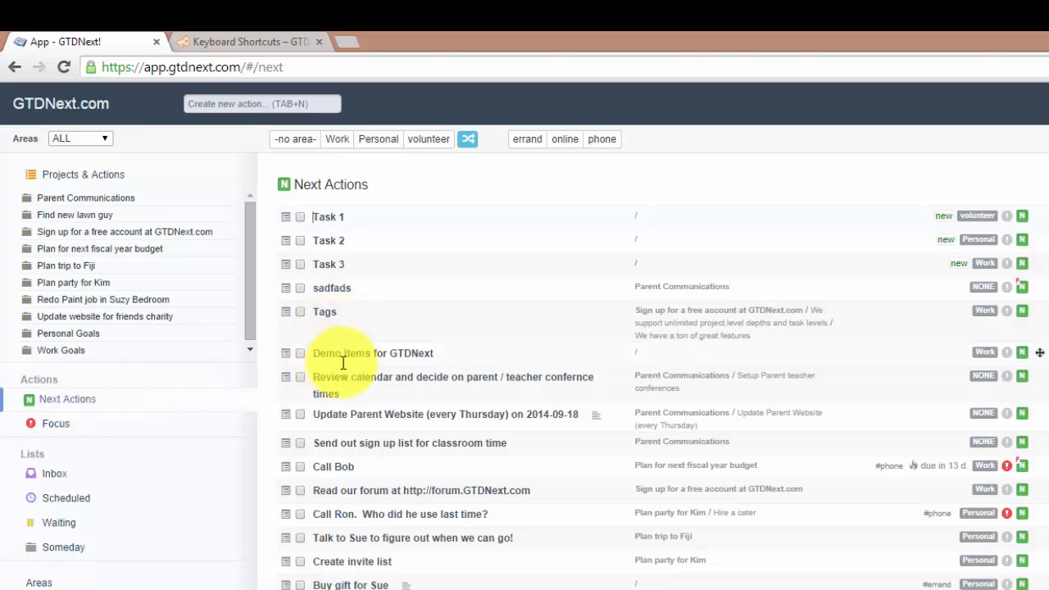
left_click_drag(329, 561, 390, 562)
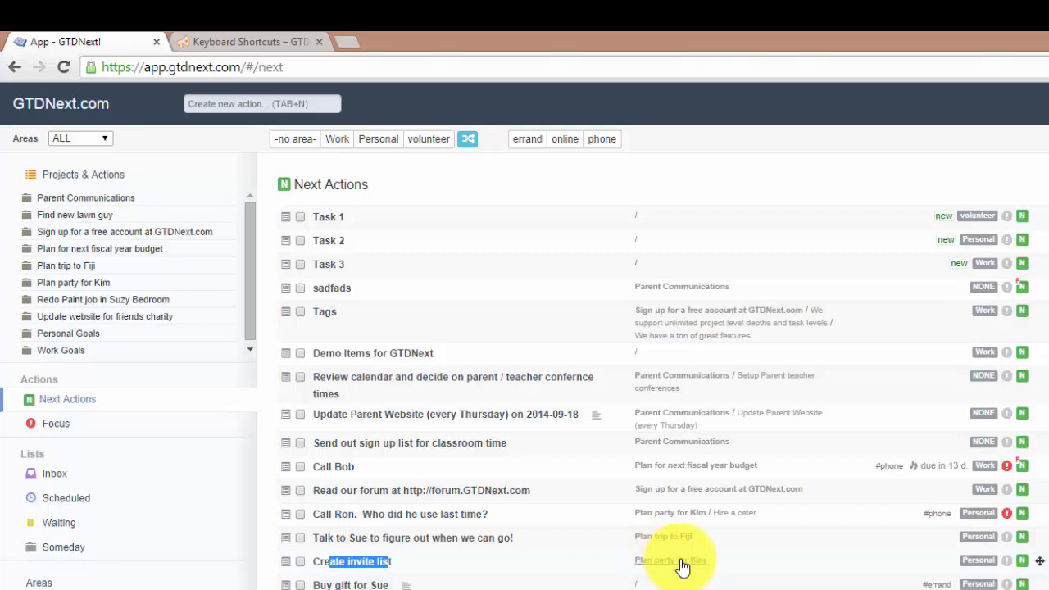
left_click(459, 570)
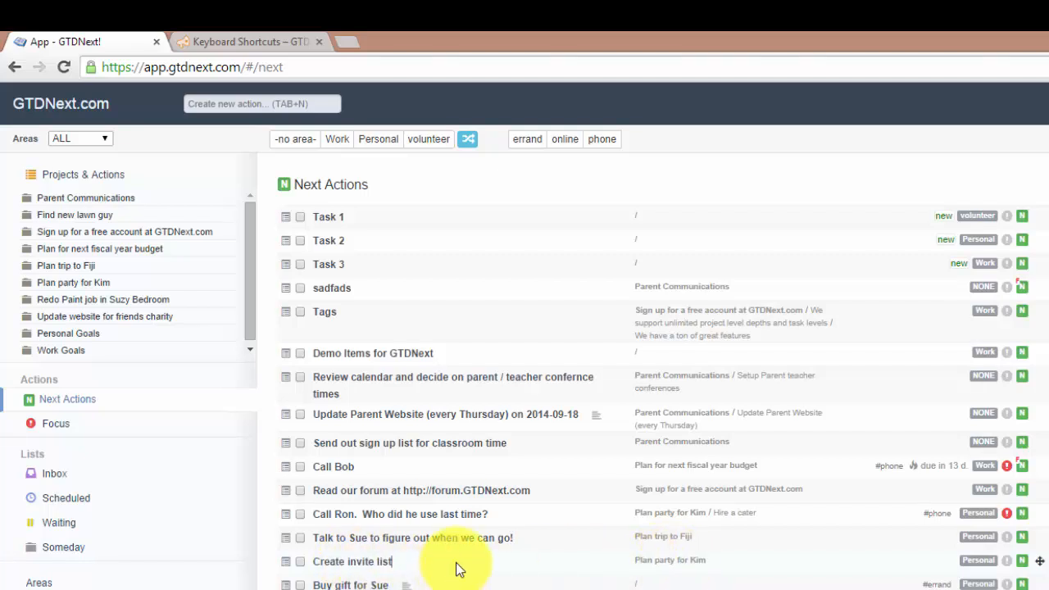
left_click(657, 563)
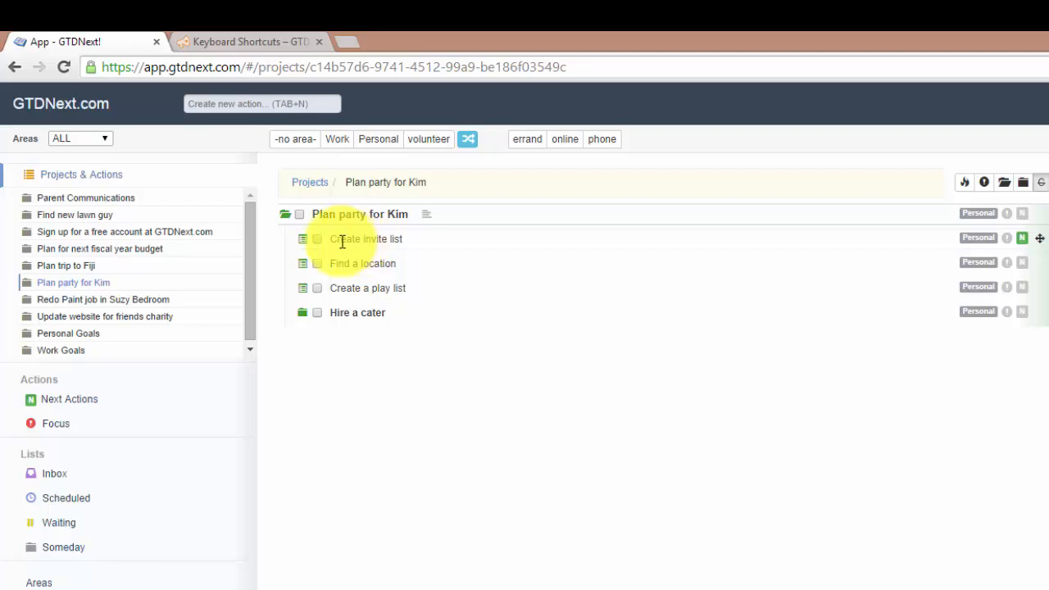
Mark Create invite list as complete in the party-planning project and check for Find a location in the Next Actions list.
left_click(317, 238)
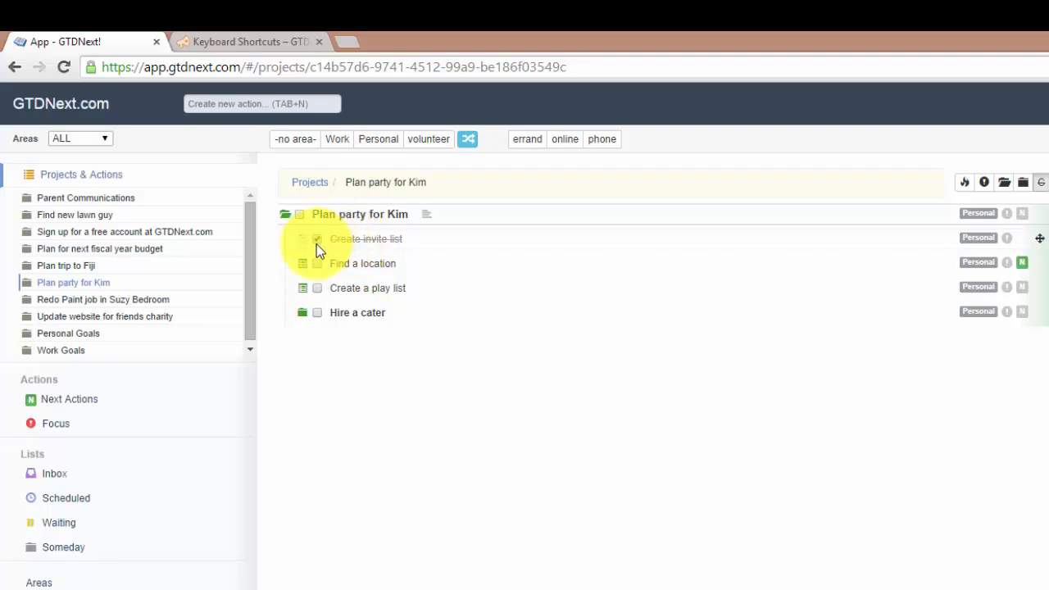
left_click_drag(359, 270, 401, 272)
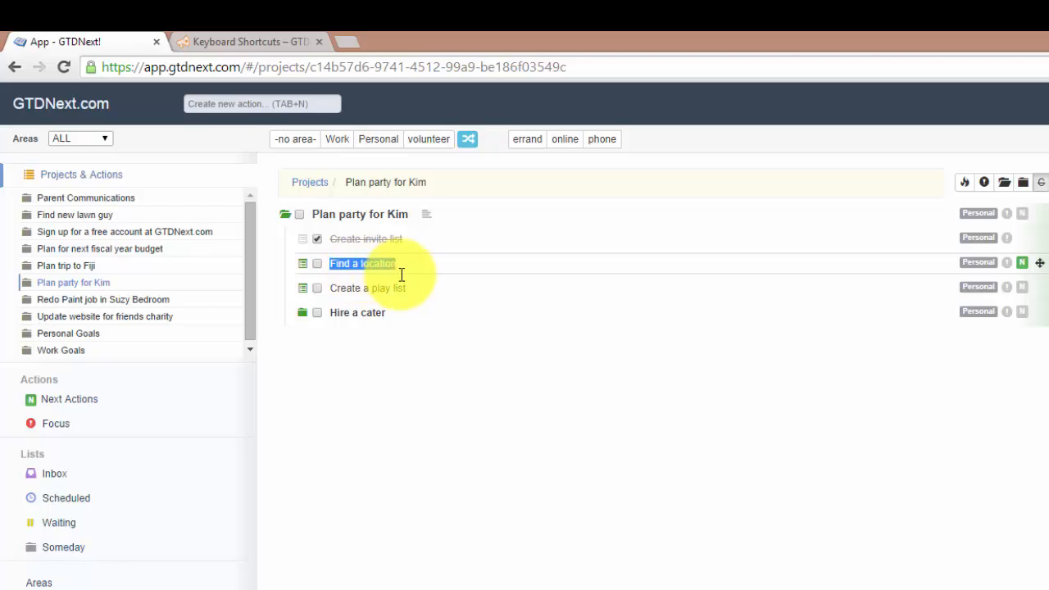
left_click(401, 272)
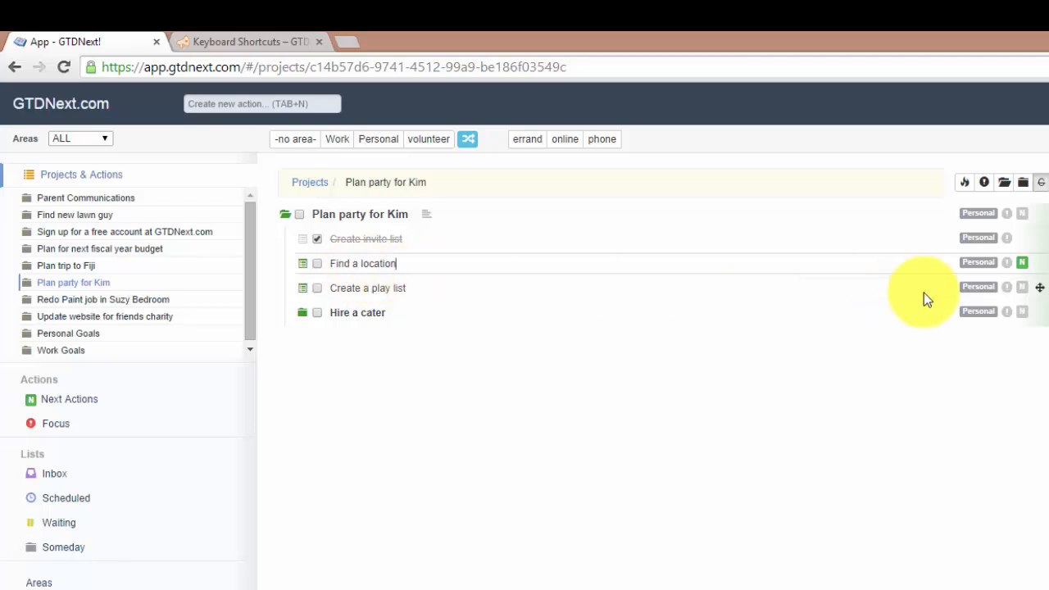
left_click(1025, 264)
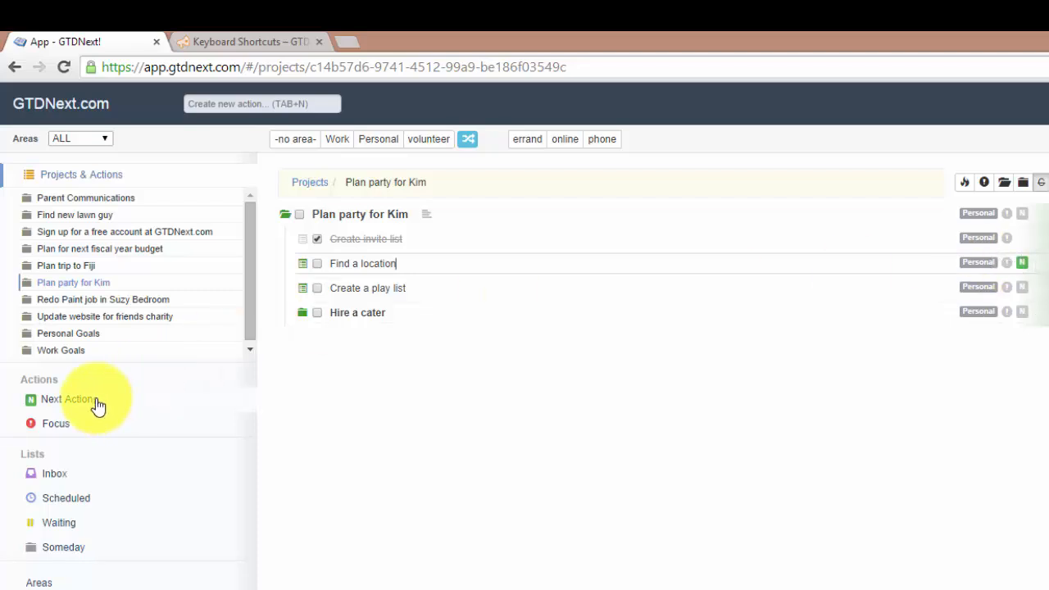
left_click(96, 401)
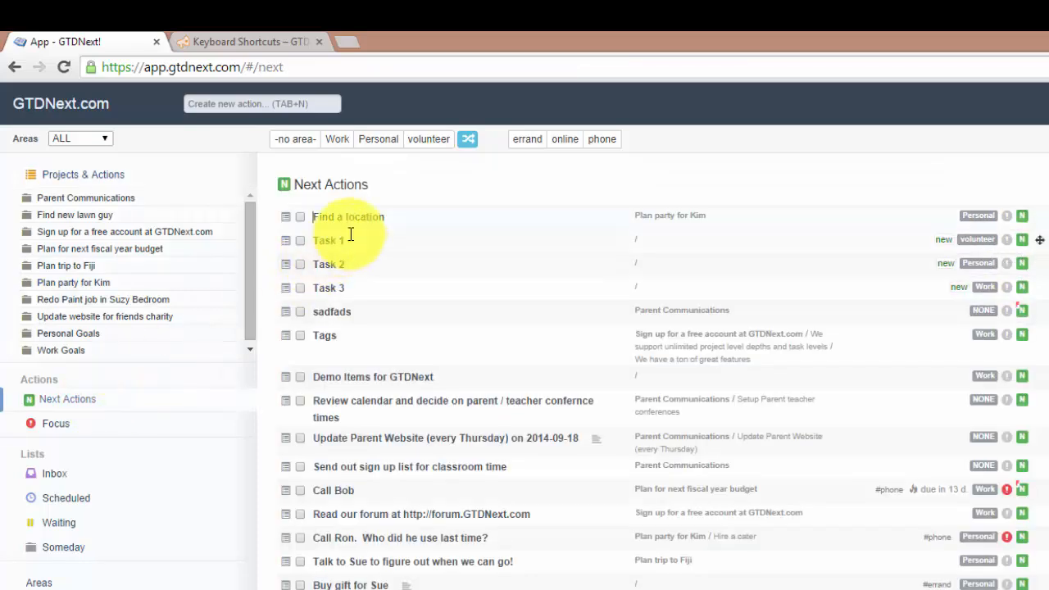
left_click_drag(326, 217, 401, 224)
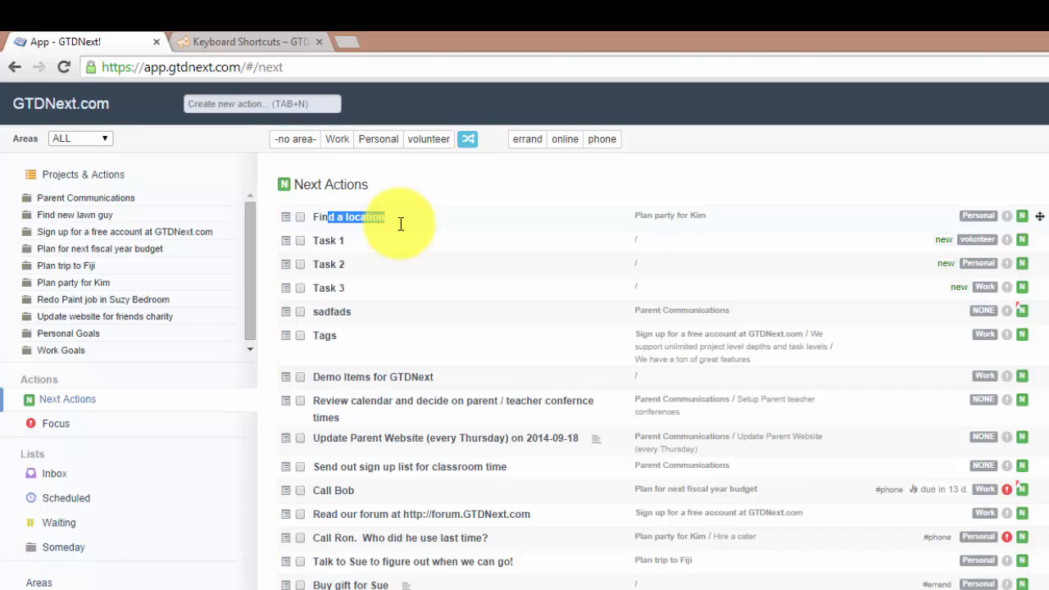
Reopen the party-planning project, mark Find a location as complete, and check for Create a play list in the Next Actions list.
left_click(664, 217)
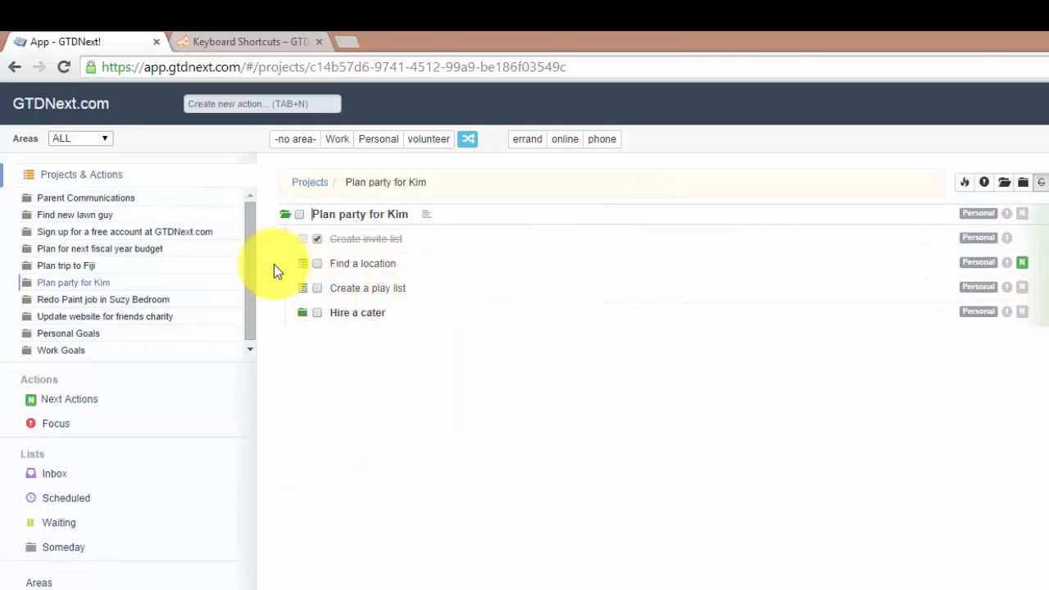
left_click(317, 263)
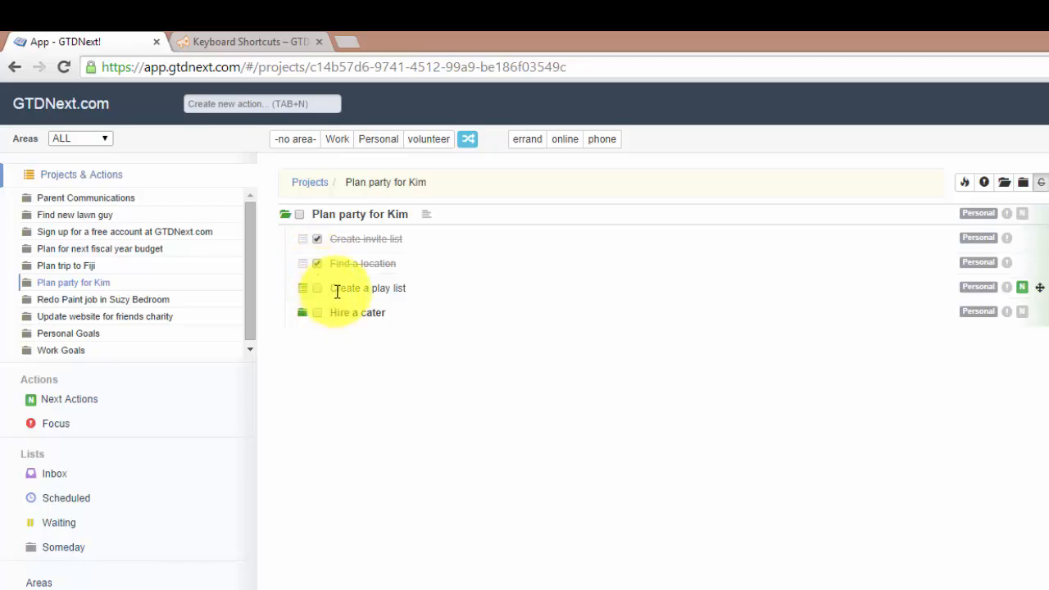
left_click(337, 289)
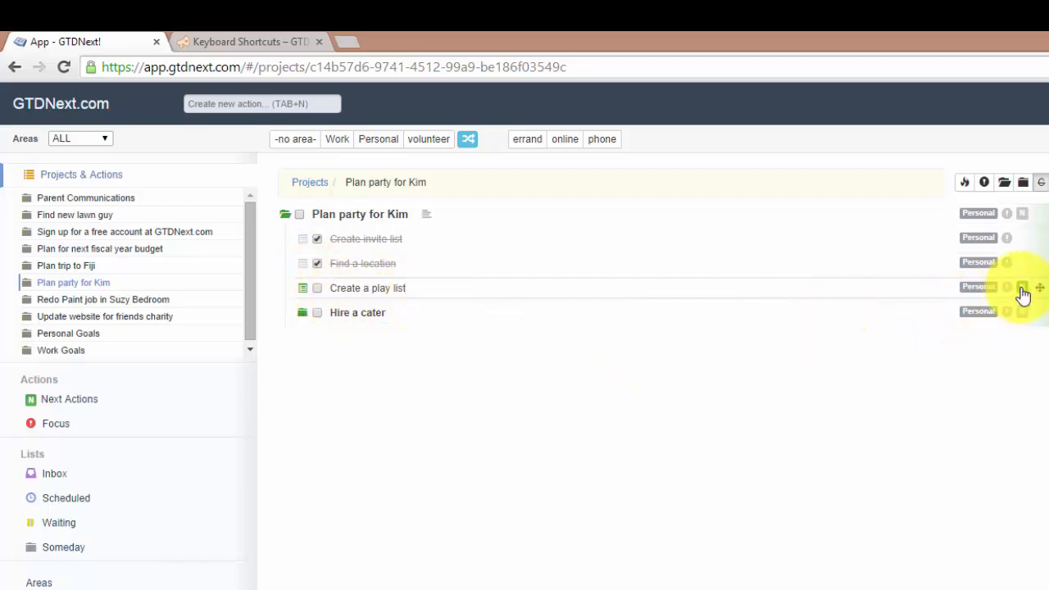
left_click(46, 407)
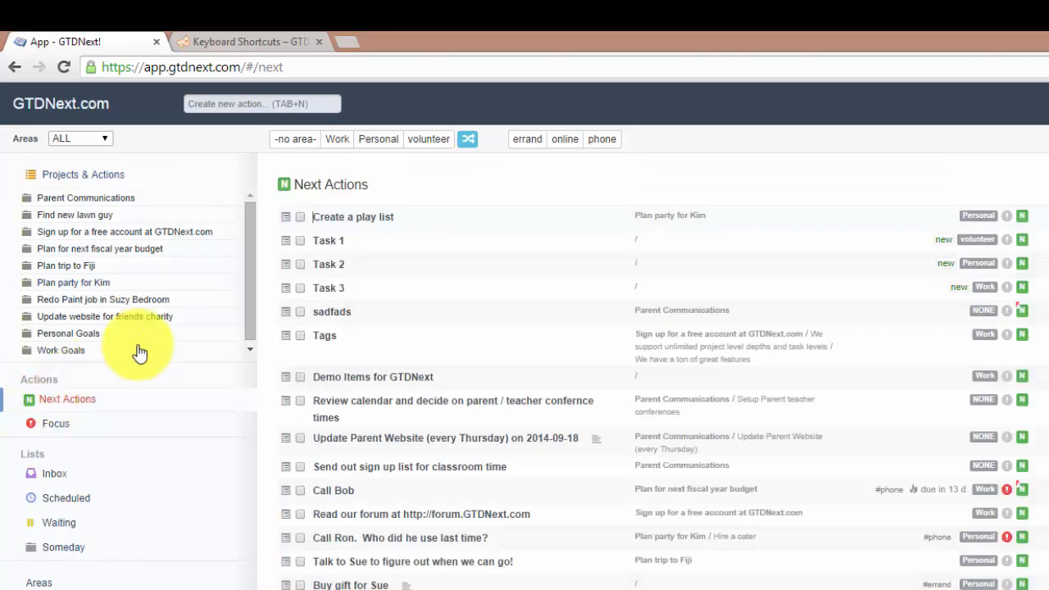
left_click_drag(334, 216, 379, 215)
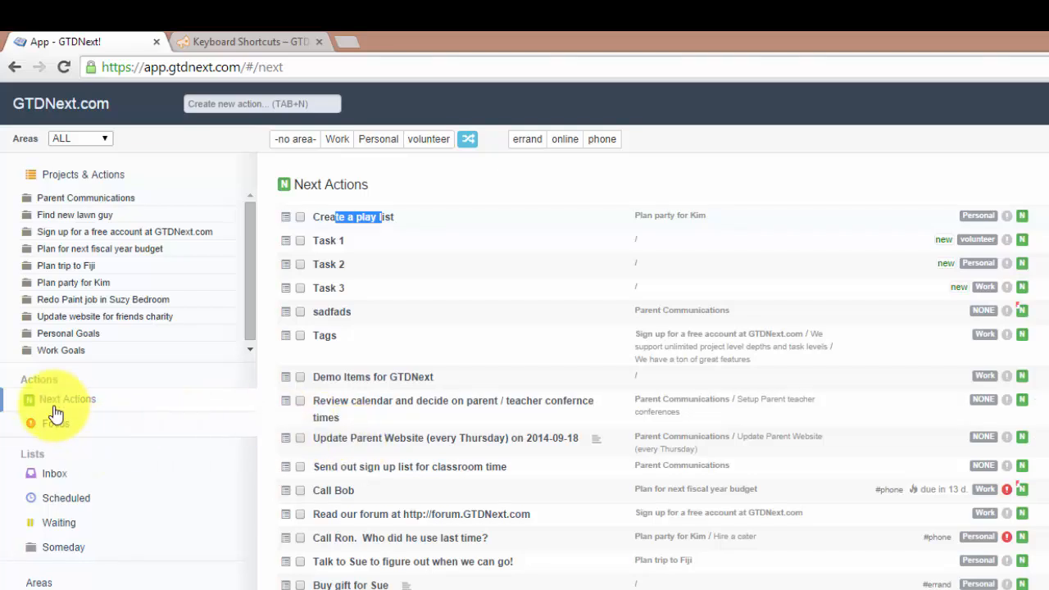
In the party-planning project, mark Create invite list and Find a location as incomplete, and force Create a play list as a next action.
left_click(688, 218)
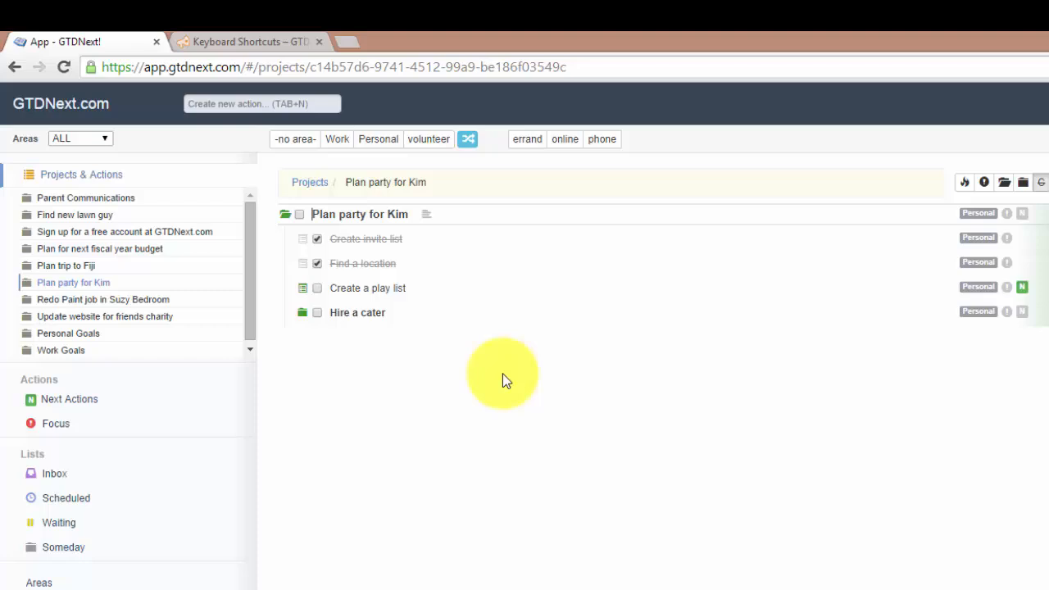
left_click(318, 263)
left_click(317, 239)
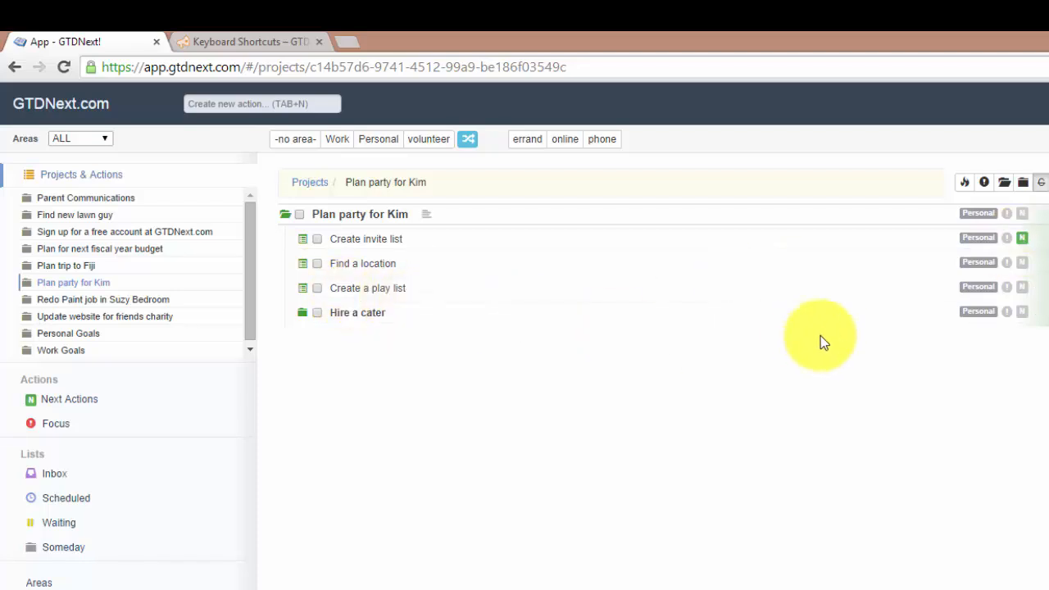
left_click(1023, 287)
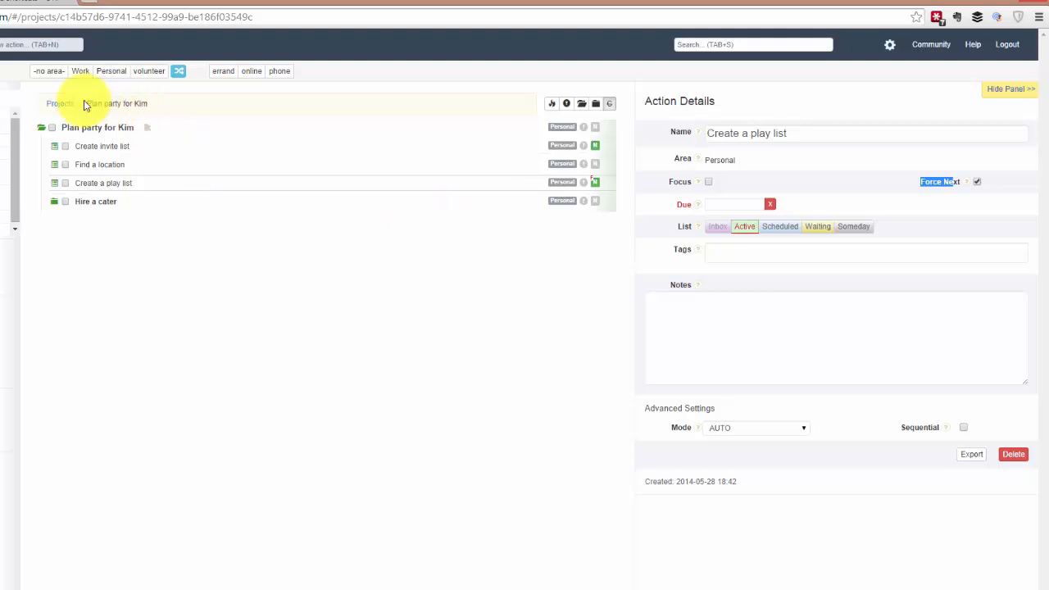
In Demo Items for GTDNext, mark Force Next and Focus List as complete, and toggle the focus flag on Focus List on and off.
left_click(61, 105)
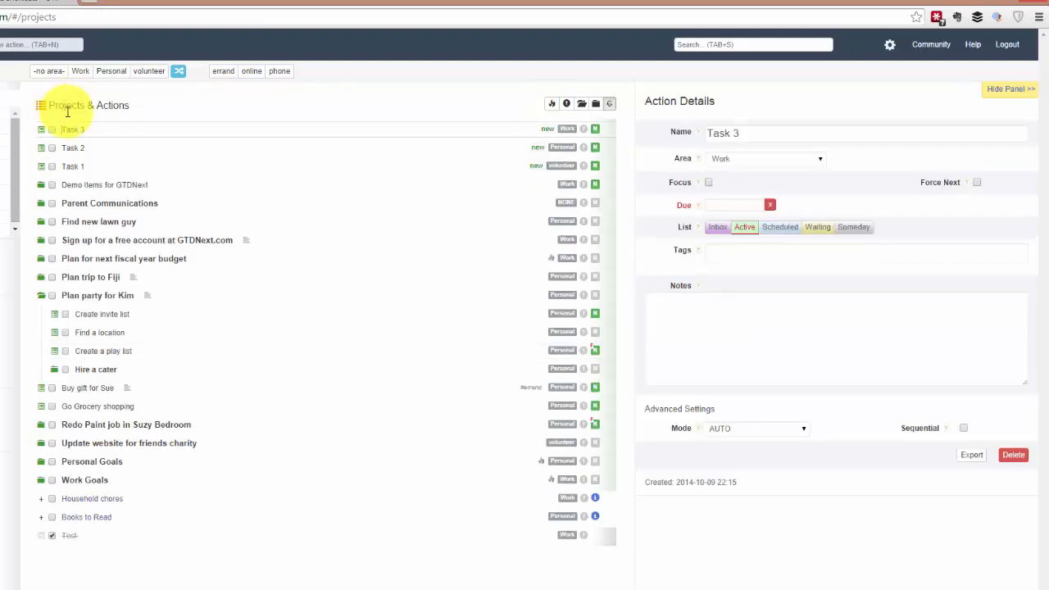
left_click(41, 186)
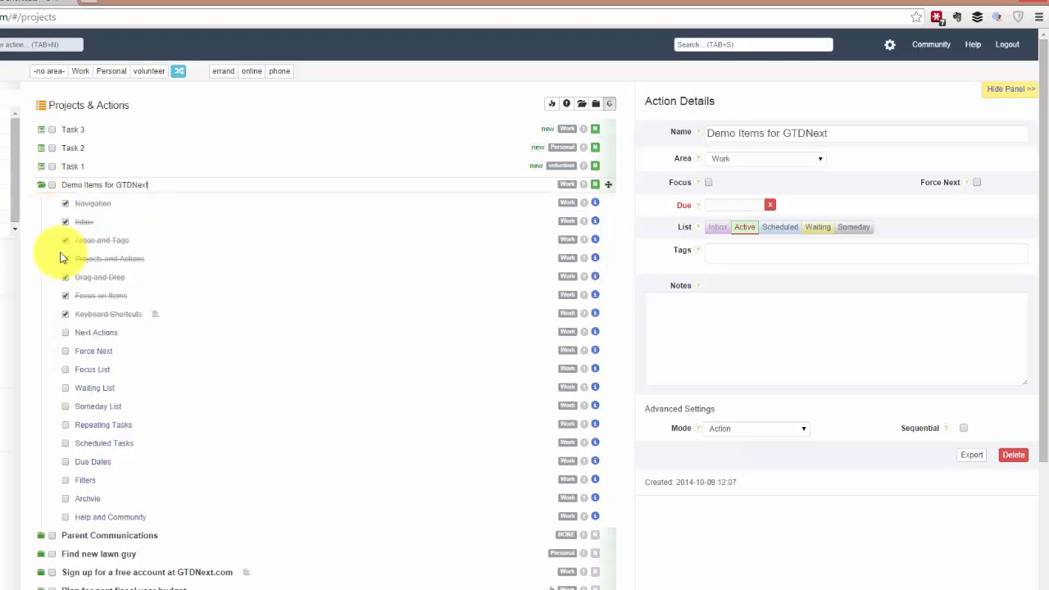
left_click(65, 352)
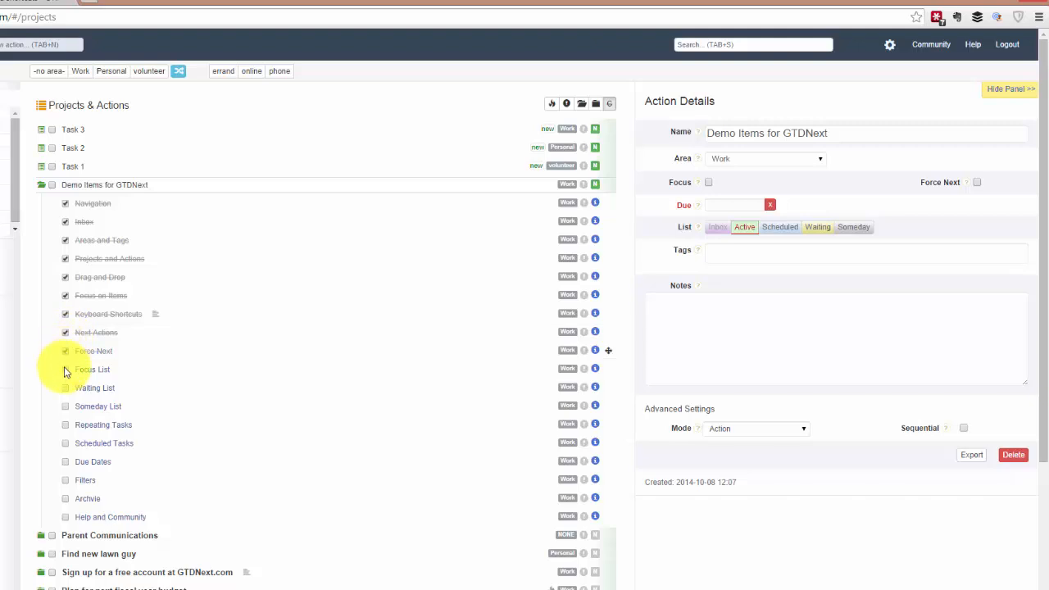
left_click(64, 370)
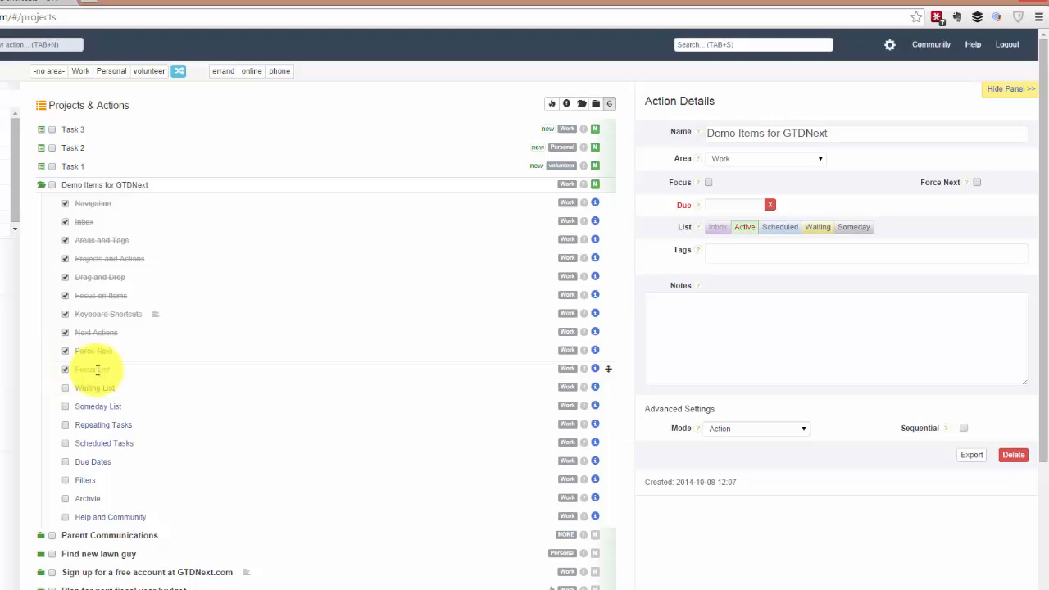
left_click(587, 372)
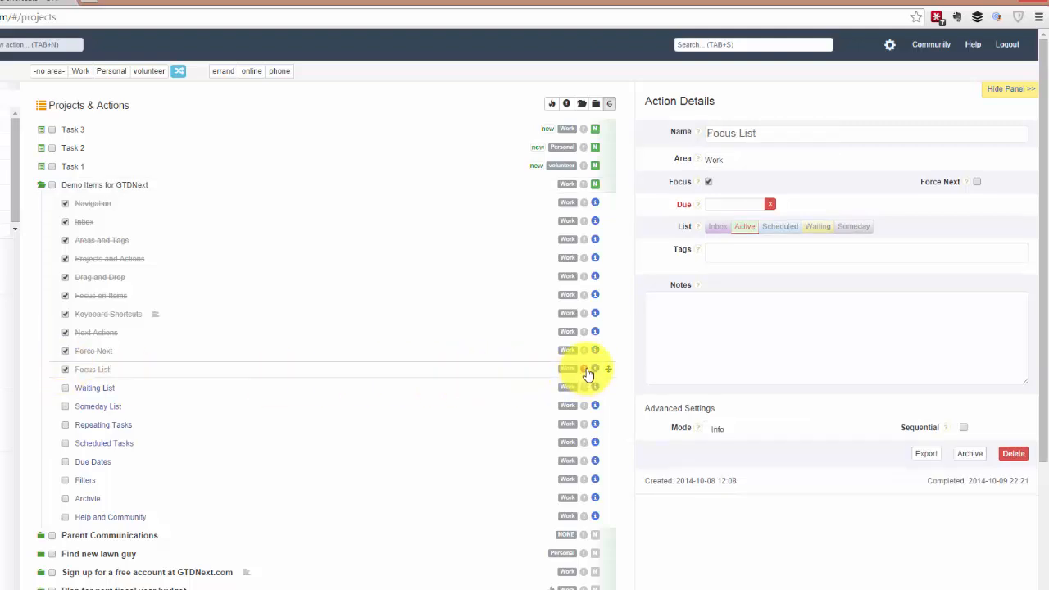
left_click(587, 372)
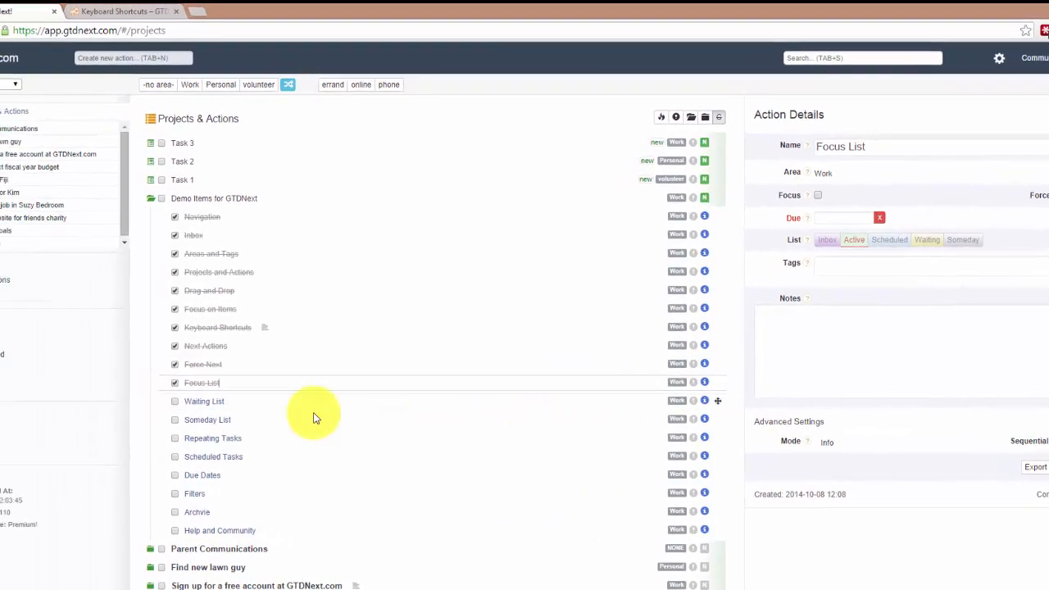
Collapse Demo Items for GTDNext, expand Hire a cater, and move its first phone-call action to the Waiting list.
left_click(255, 409)
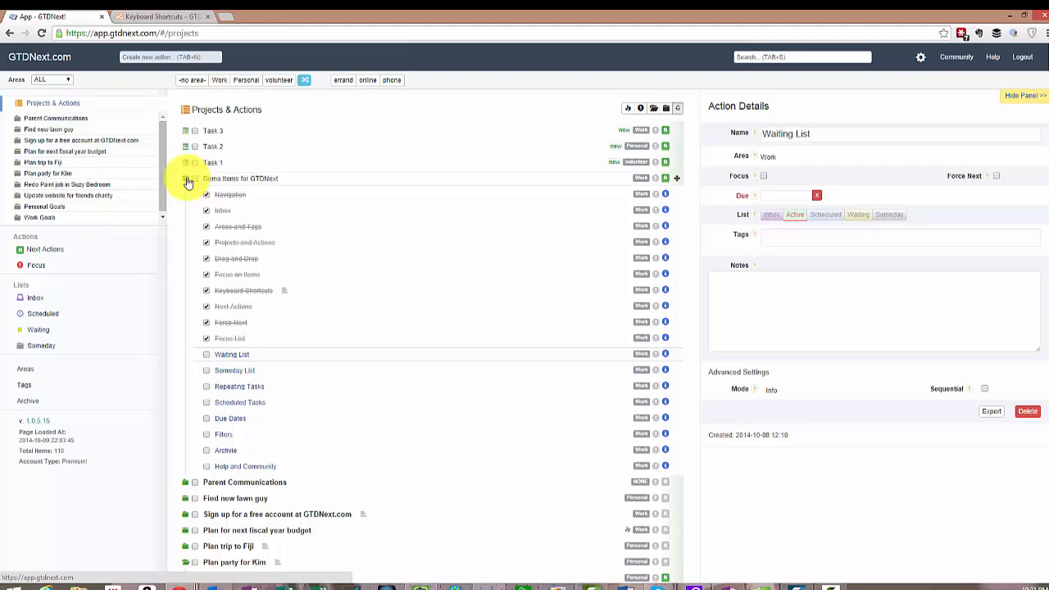
left_click(187, 182)
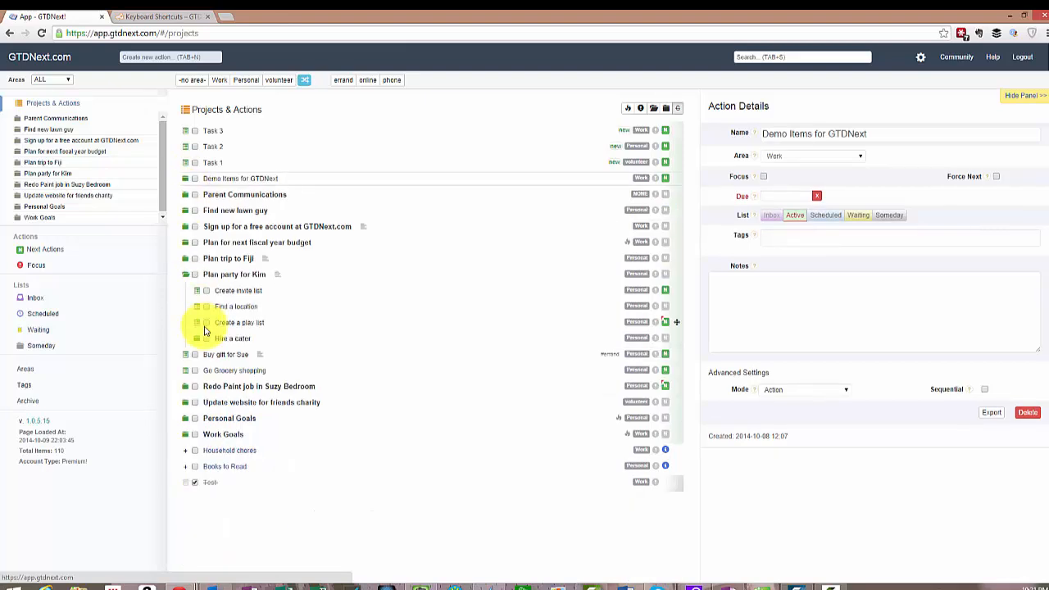
left_click(198, 341)
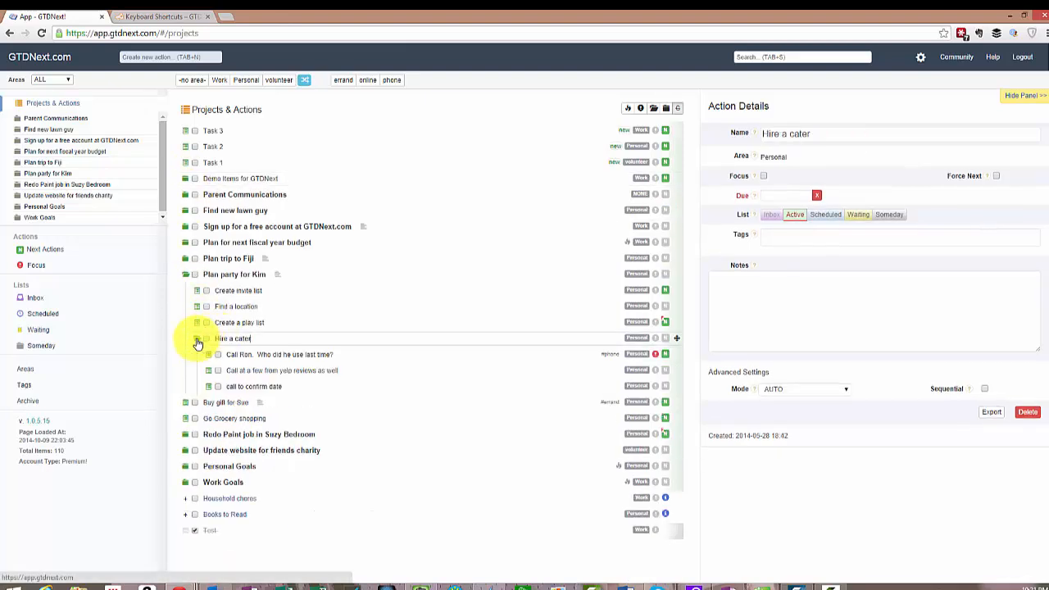
left_click(237, 355)
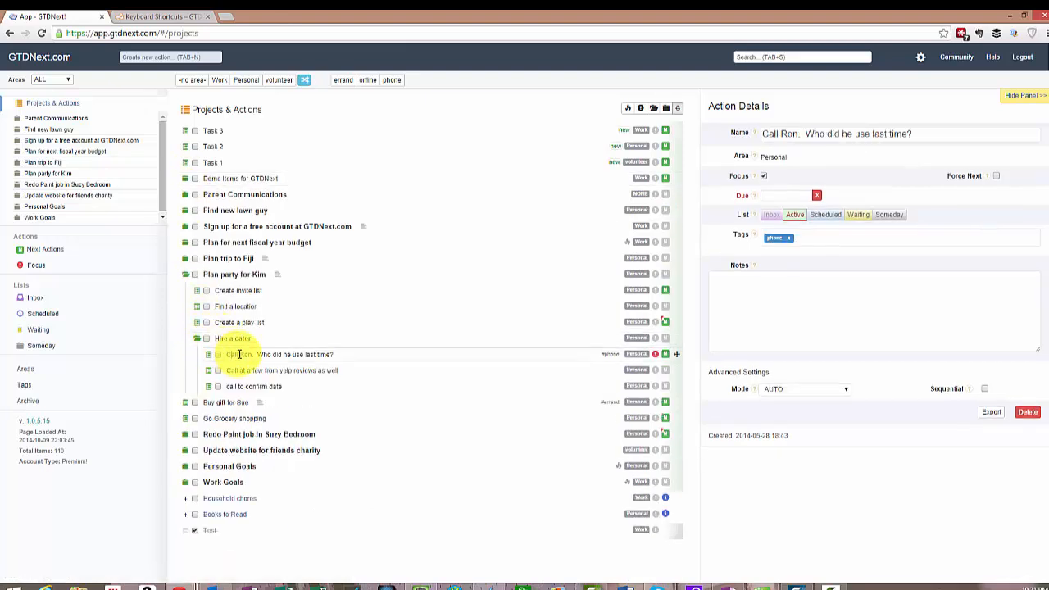
left_click(859, 215)
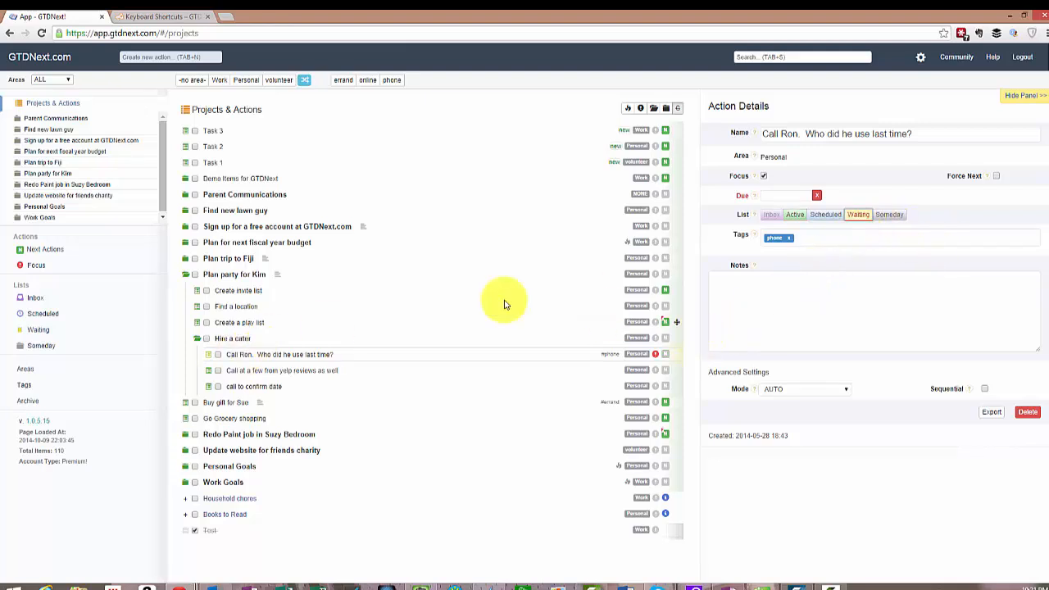
Open the Waiting list and review the email action and the phone-call action about who was used last time.
left_click(38, 330)
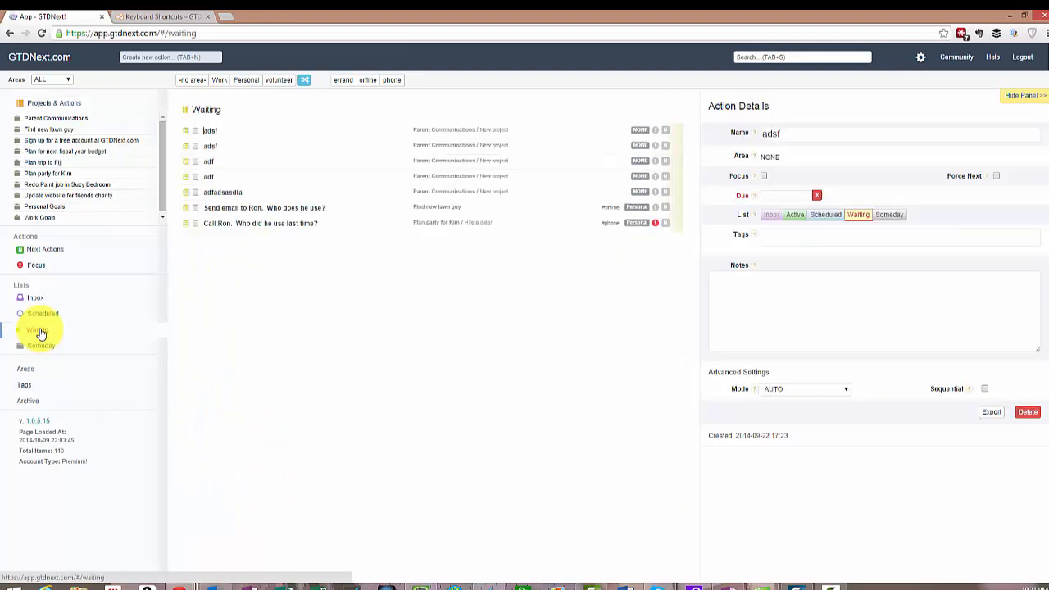
left_click_drag(211, 208, 350, 208)
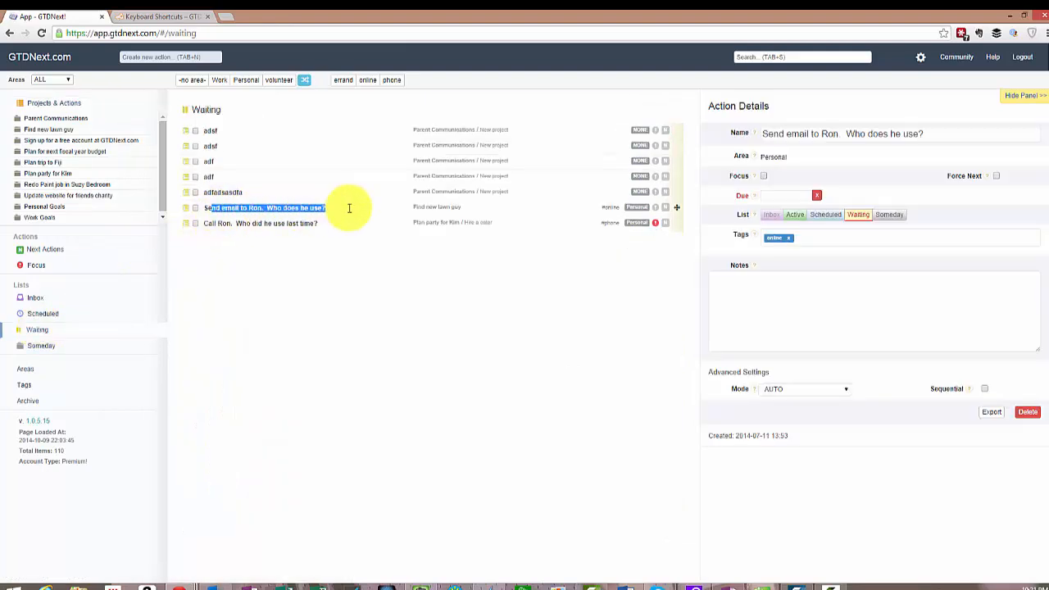
left_click(349, 210)
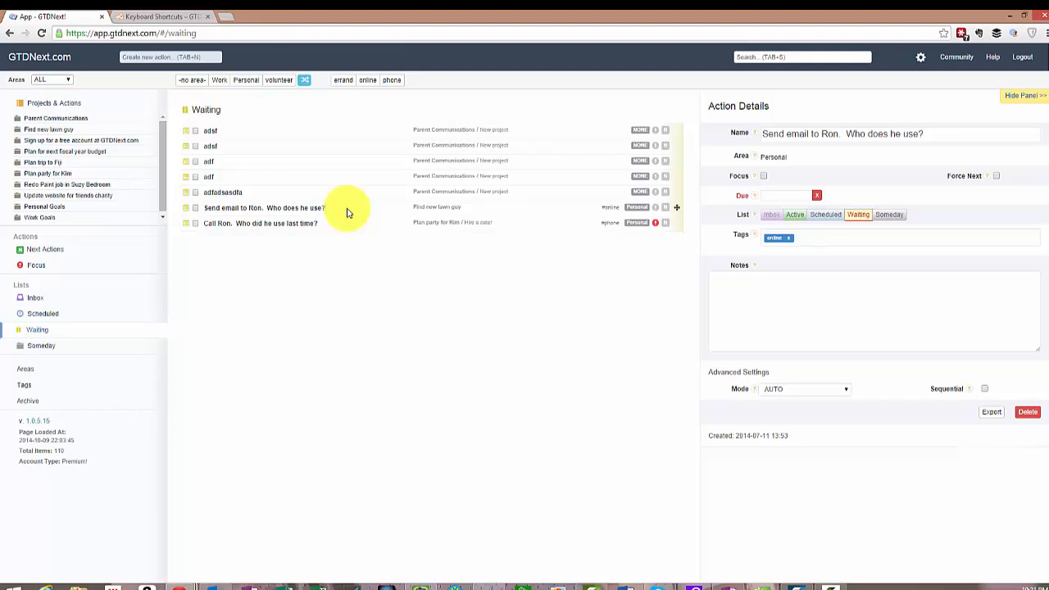
left_click_drag(234, 223, 302, 238)
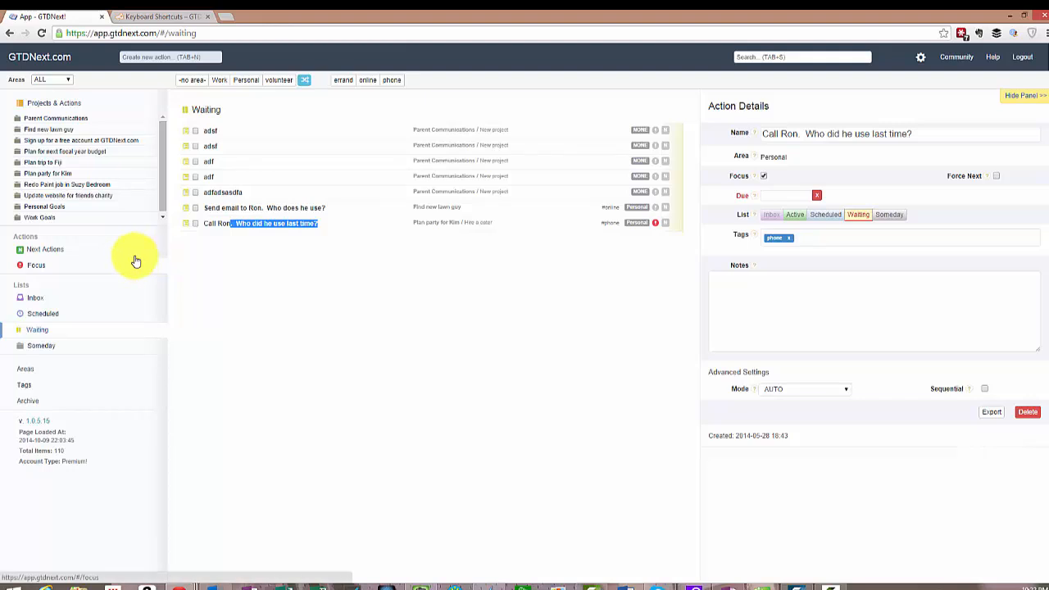
Return to Projects & Actions, expand Demo Items for GTDNext, and mark Waiting List and Someday List as complete.
left_click(57, 106)
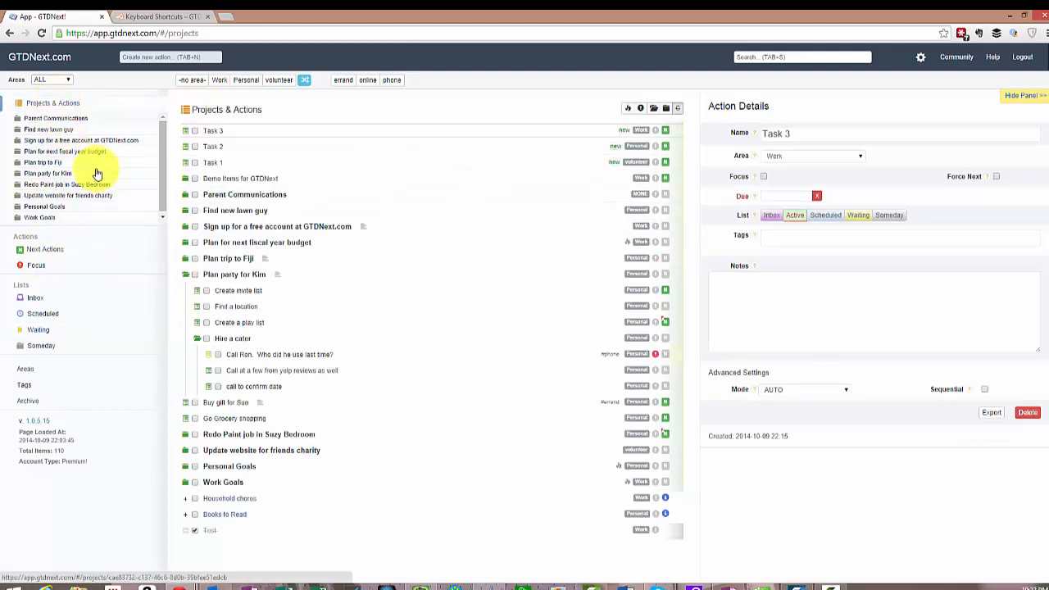
left_click(185, 180)
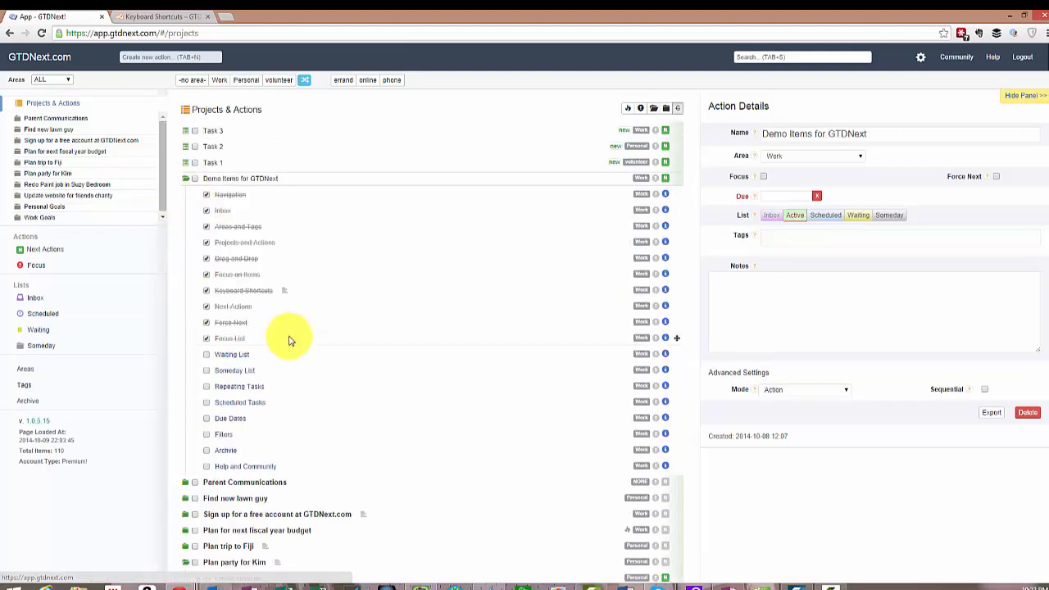
left_click(205, 355)
left_click(265, 373)
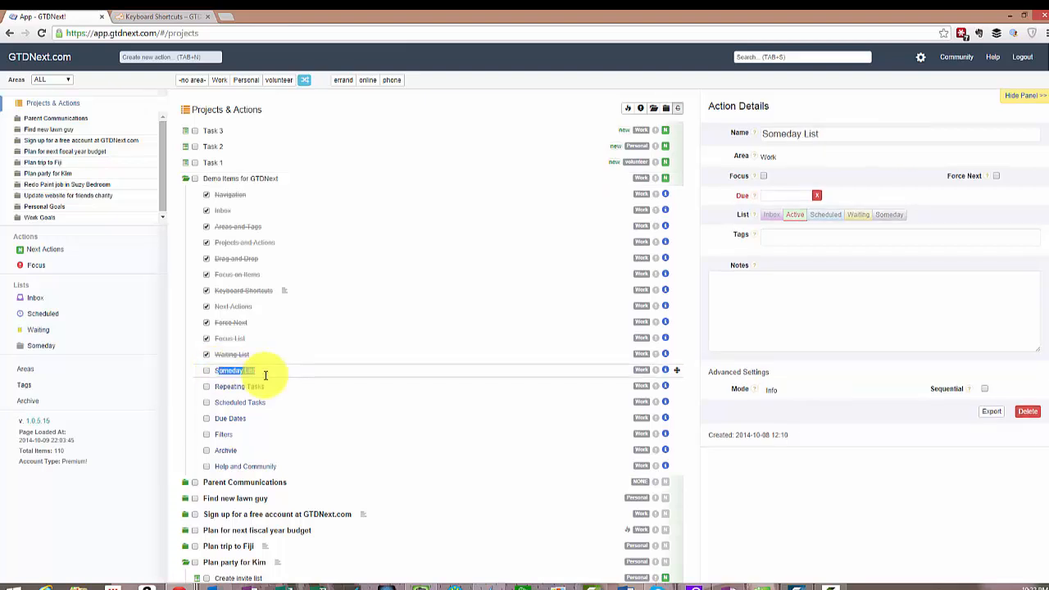
left_click(266, 375)
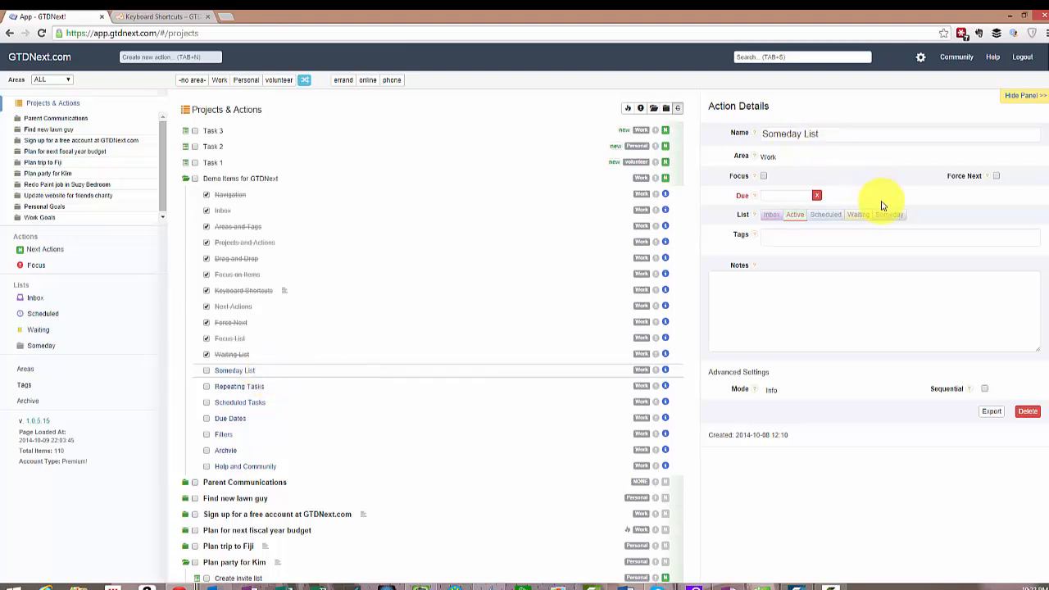
left_click(207, 371)
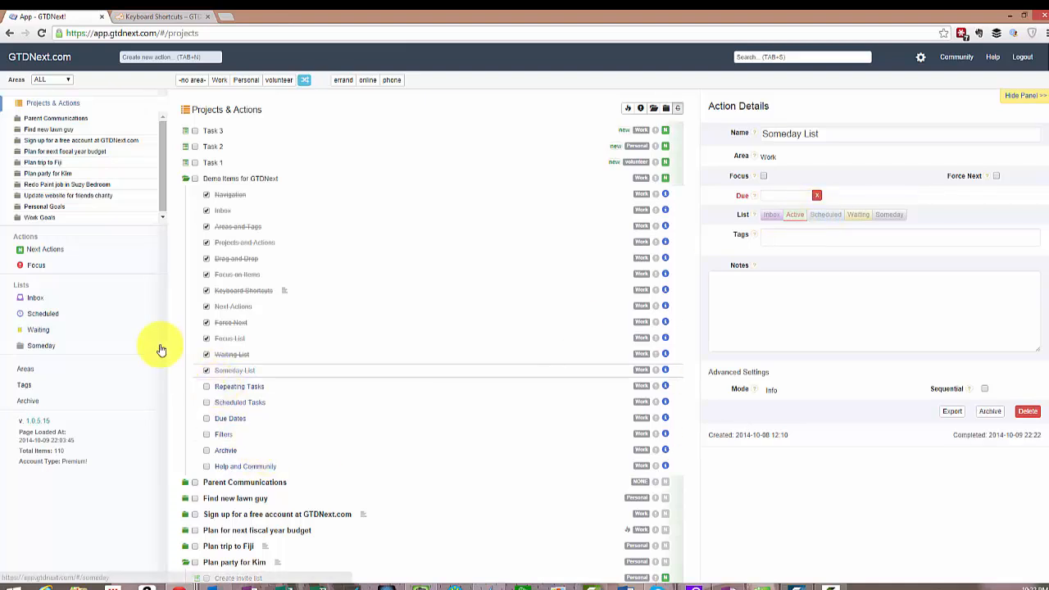
In the Scheduled list, switch the Update Parent Website repeat through Daily and Weekly to Periodically, 5 days after completion.
left_click(50, 317)
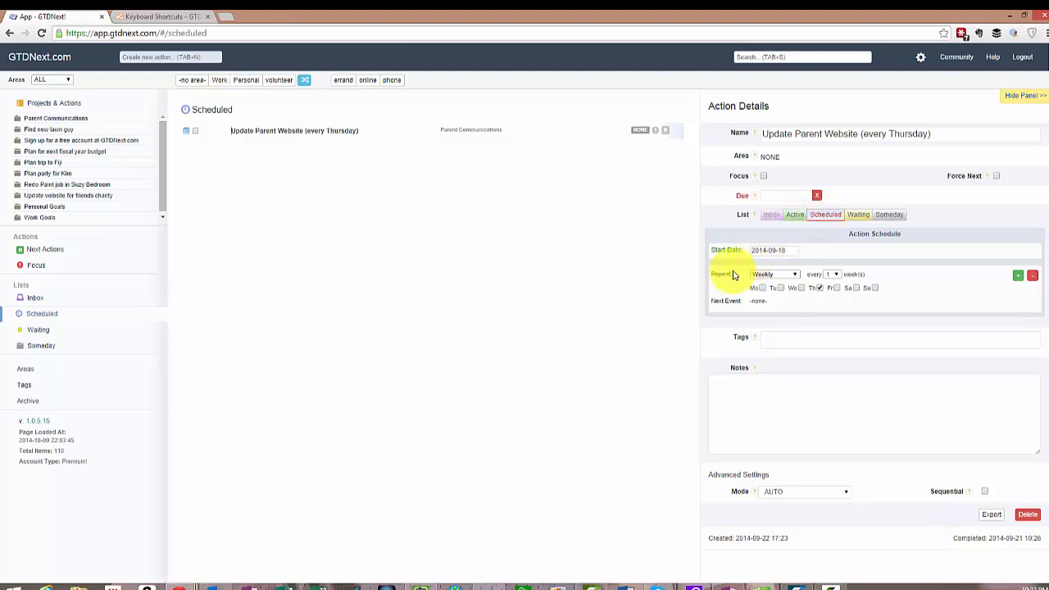
left_click(786, 275)
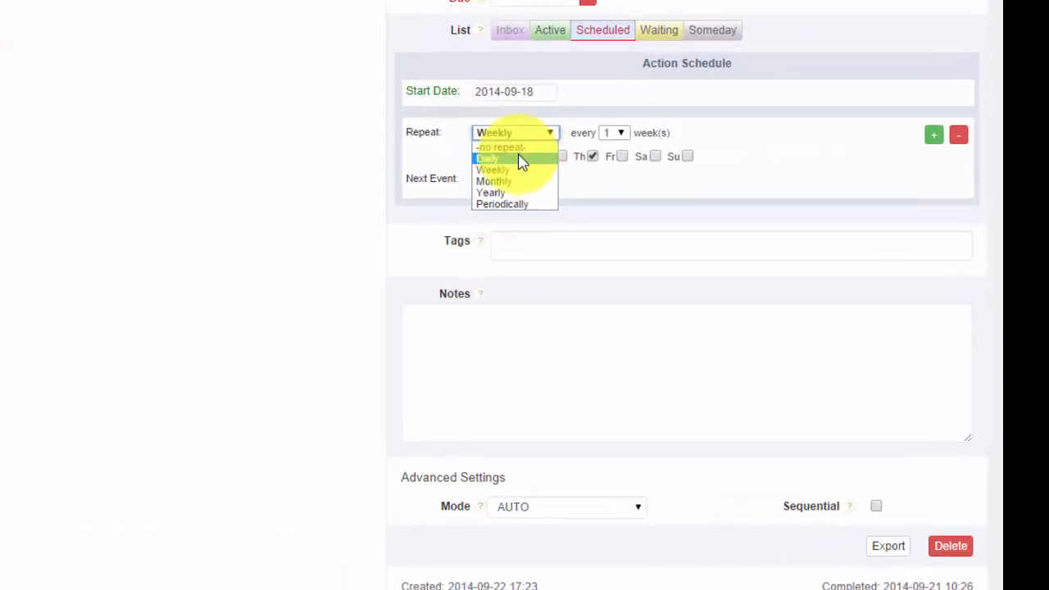
left_click(661, 232)
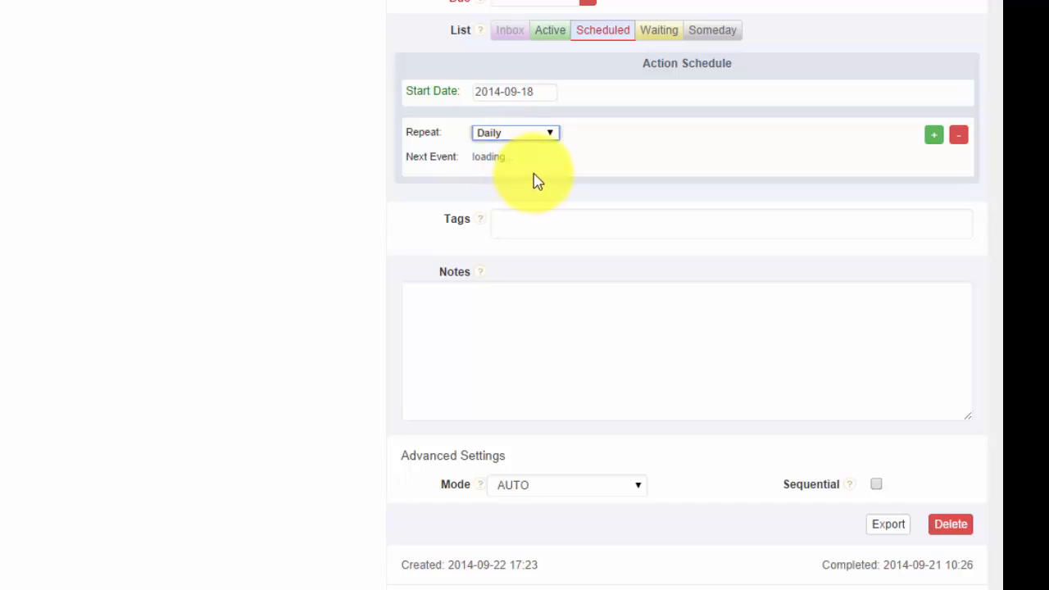
left_click(514, 135)
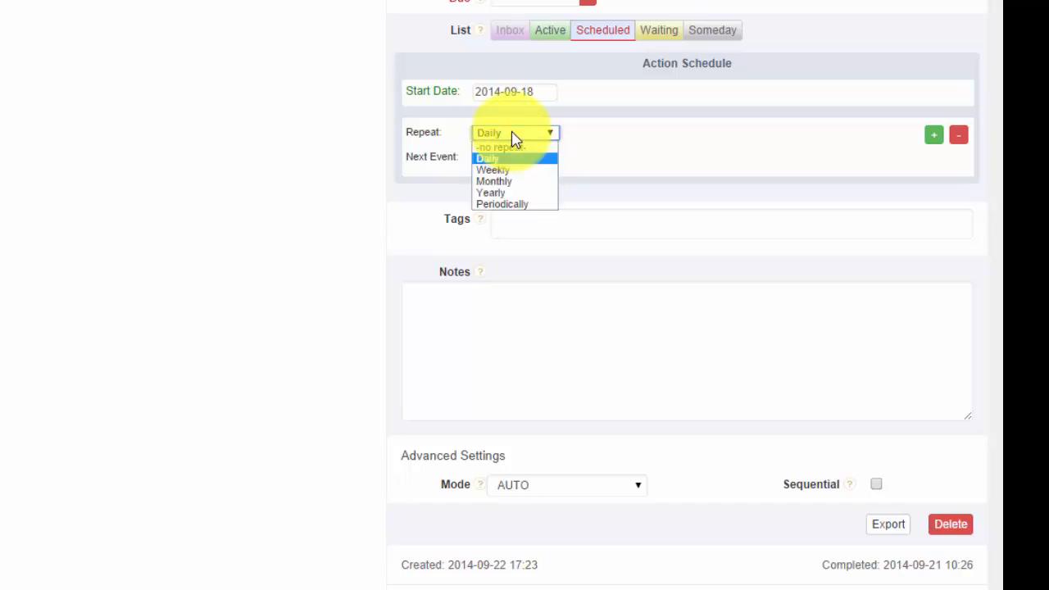
left_click(507, 170)
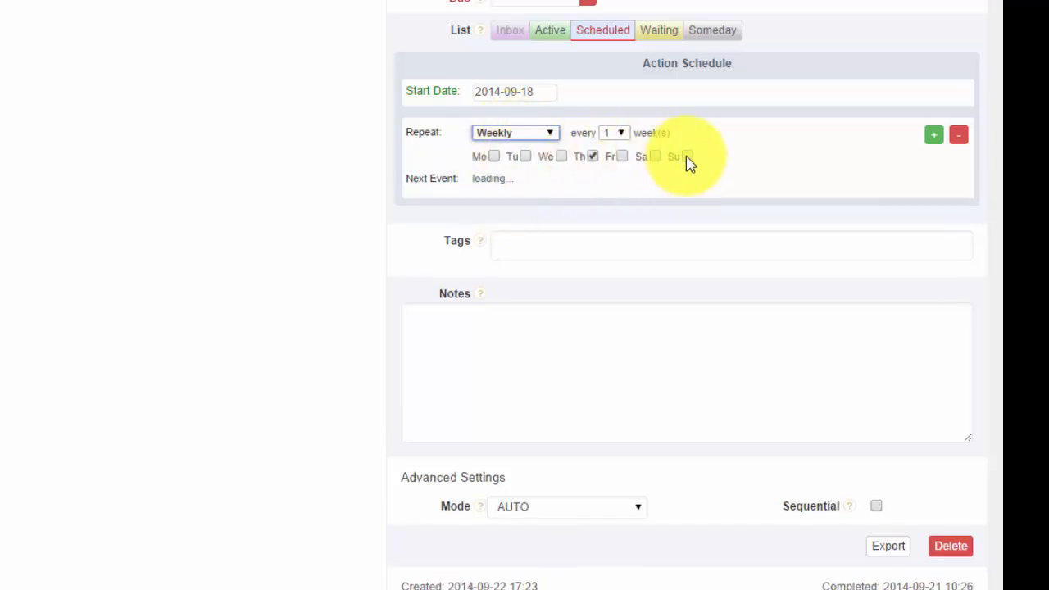
left_click(497, 136)
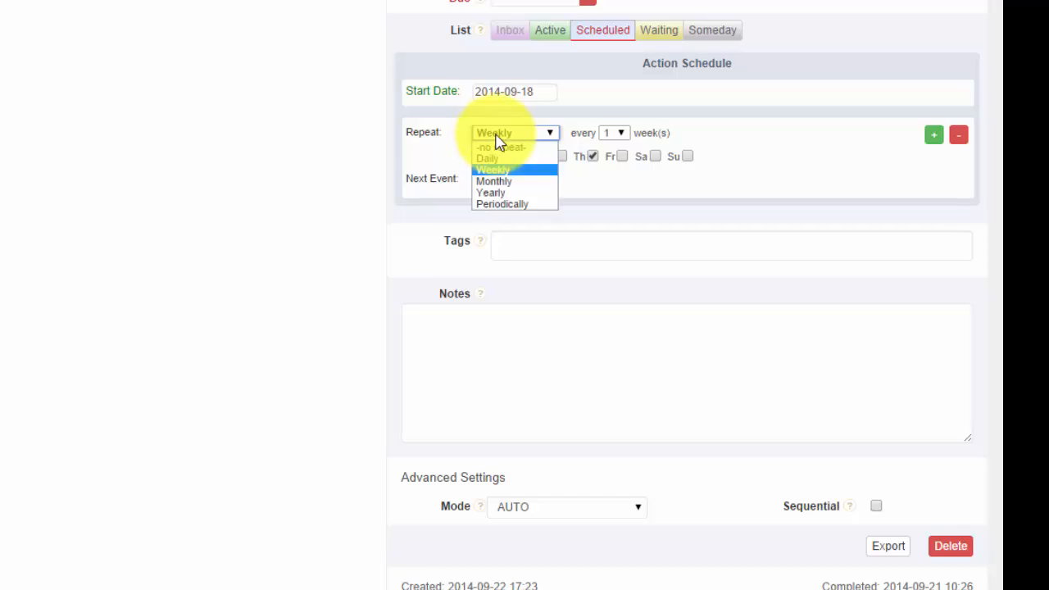
left_click(517, 205)
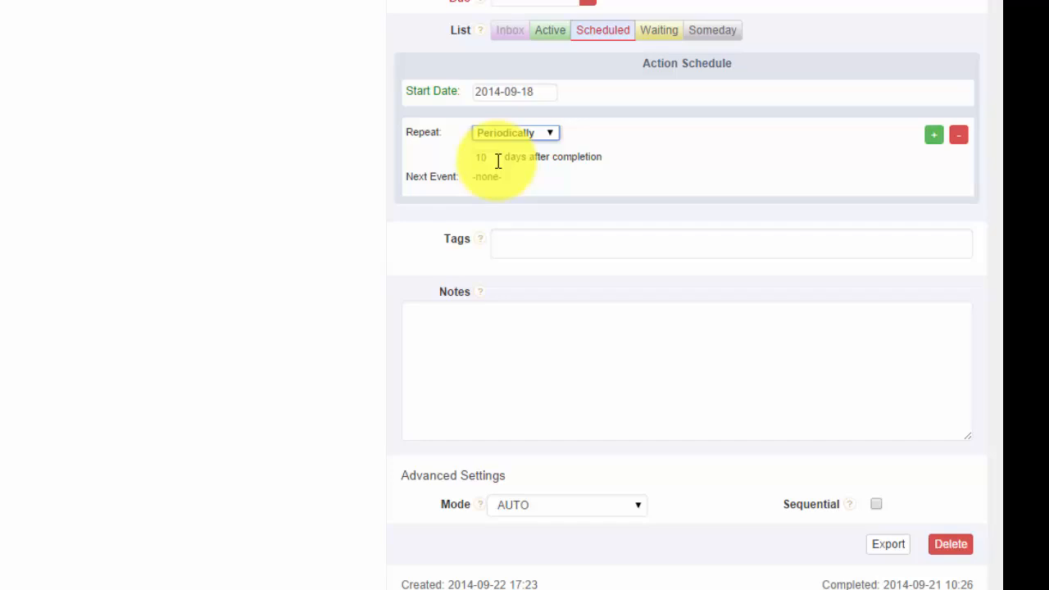
left_click_drag(496, 157, 474, 157)
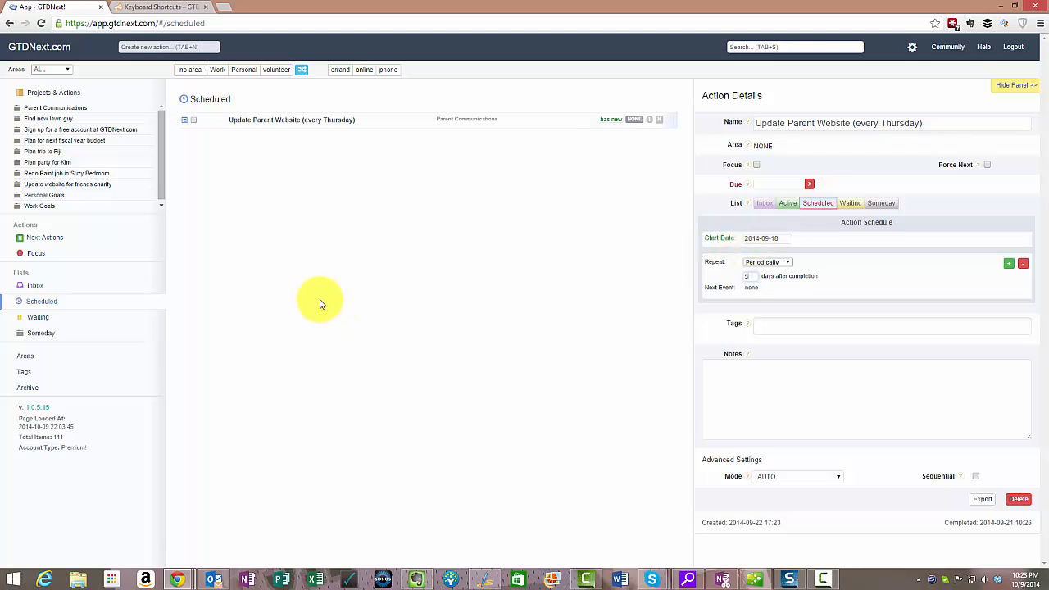
From Next Actions, move Task 1 to the Scheduled list with a start date of 2014-10-31.
left_click(47, 238)
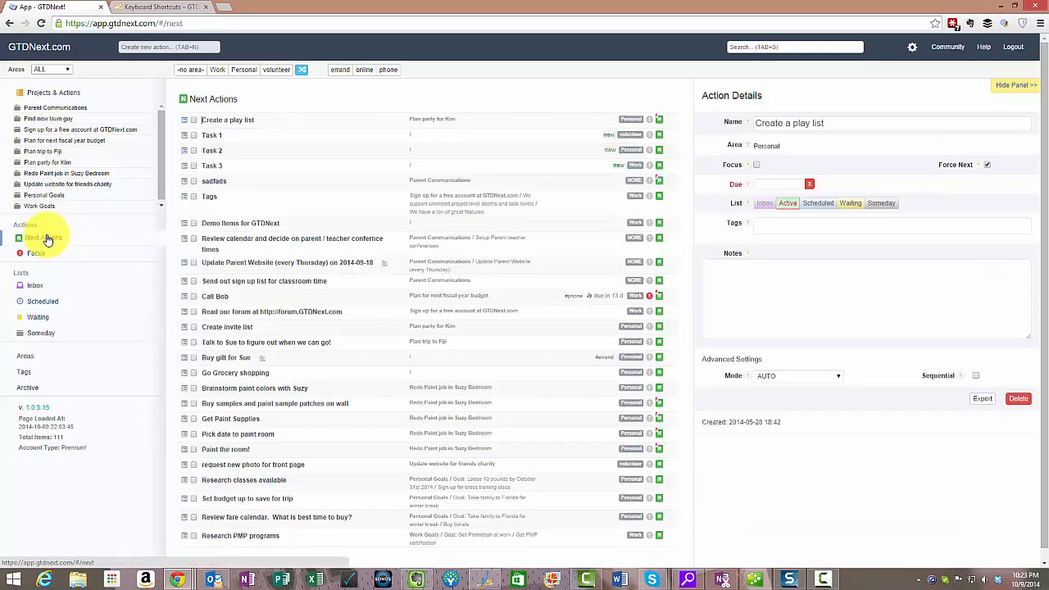
left_click(215, 136)
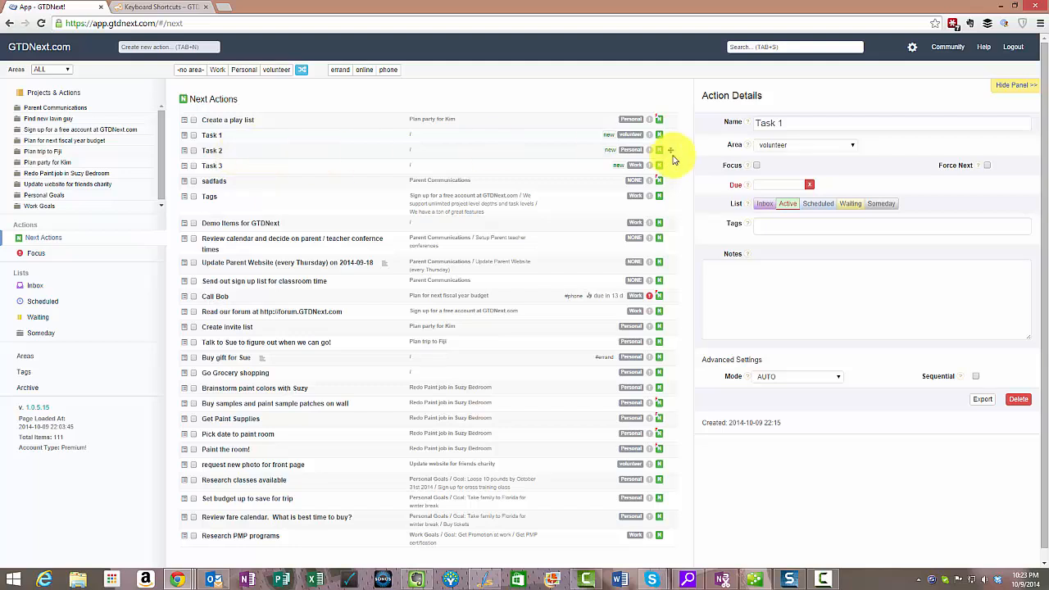
left_click(814, 204)
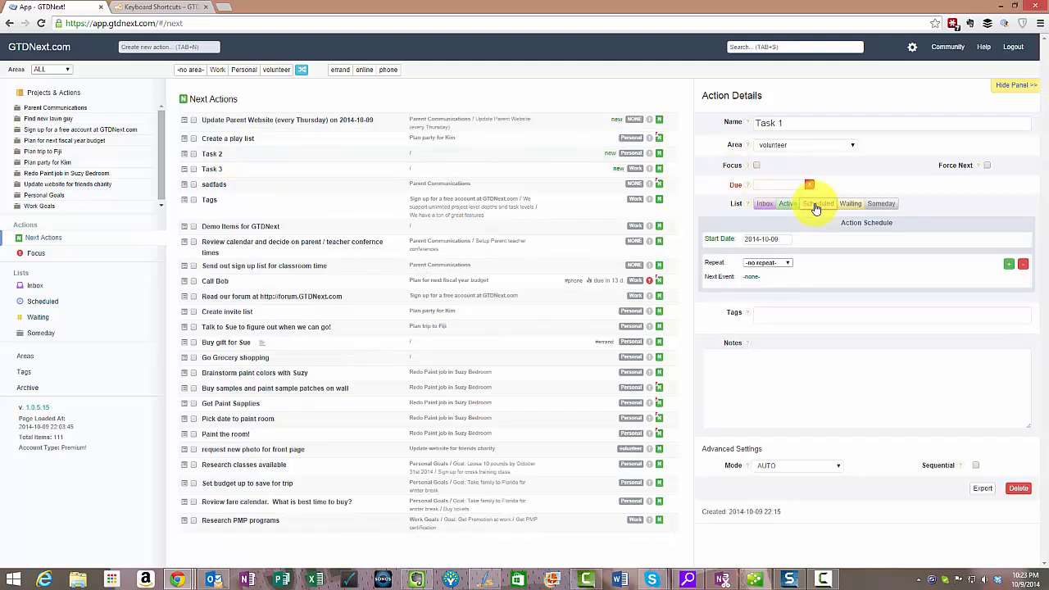
left_click(776, 238)
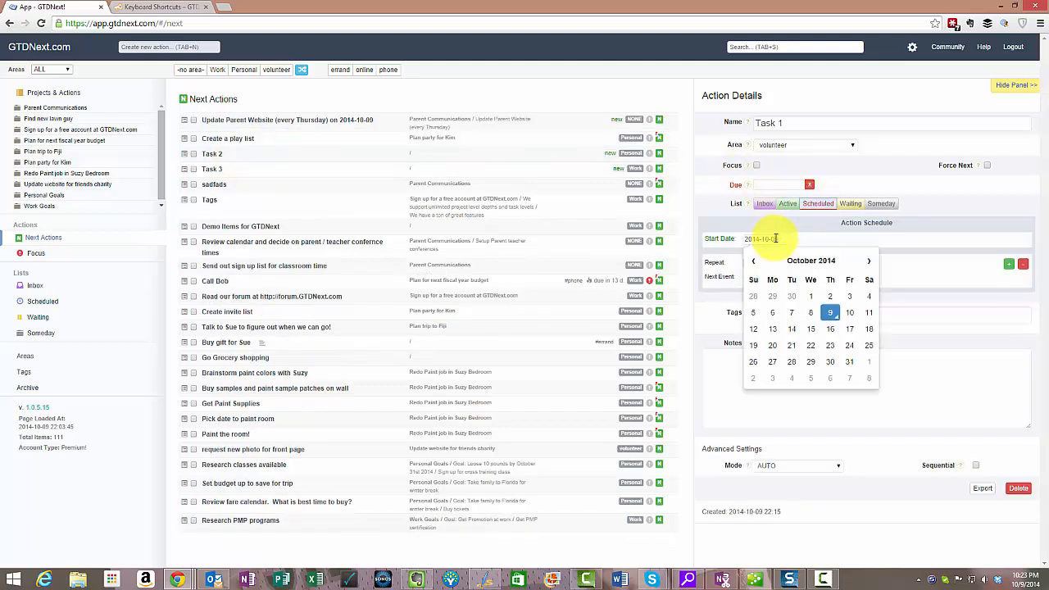
left_click(849, 363)
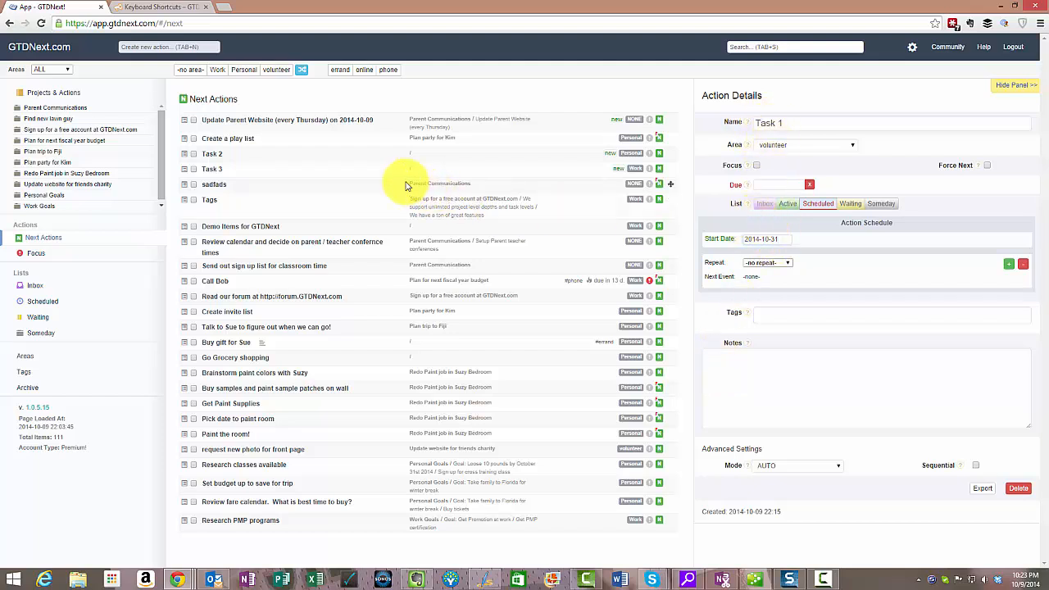
left_click(777, 240)
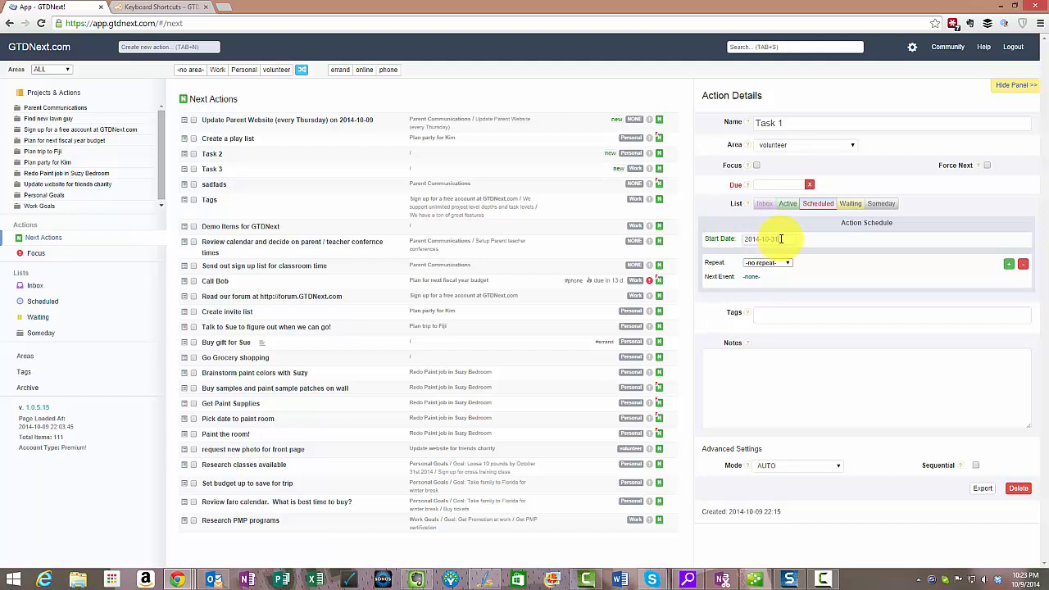
Go back to Projects & Actions and mark Repeating Tasks and Scheduled Tasks as complete.
left_click(69, 96)
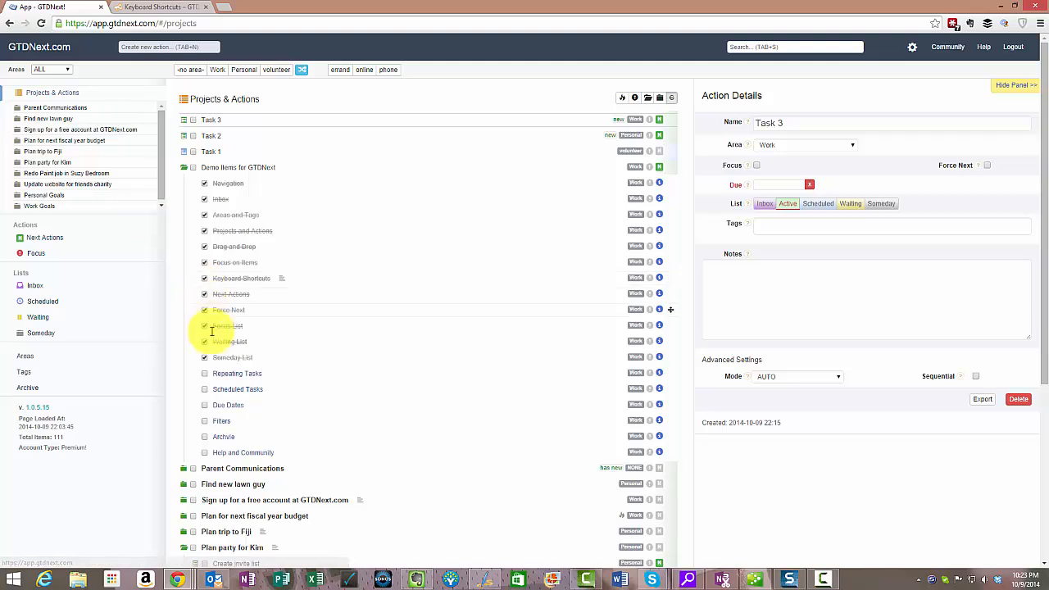
left_click(204, 373)
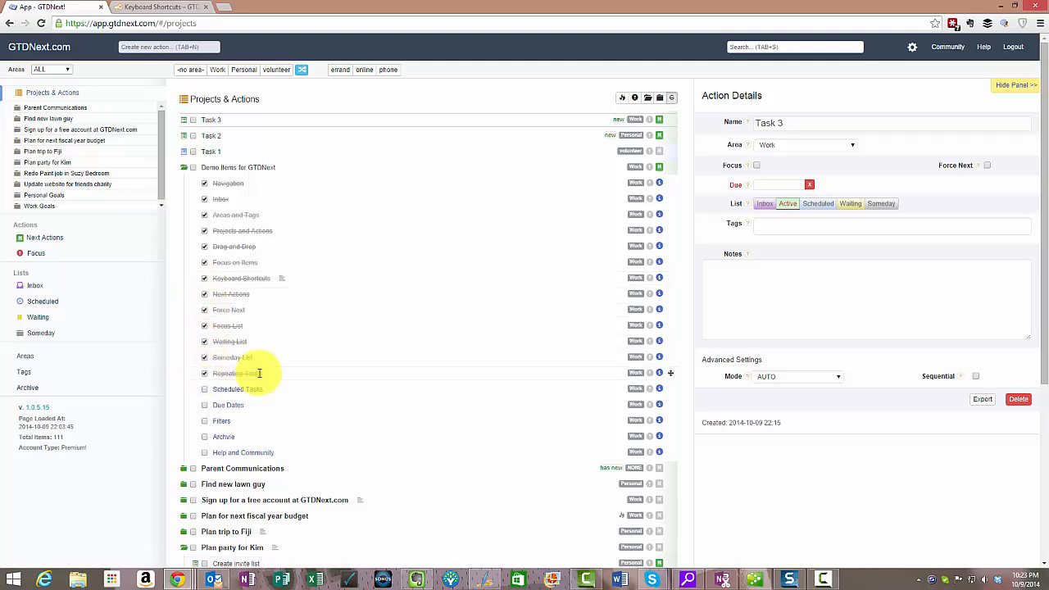
left_click(205, 391)
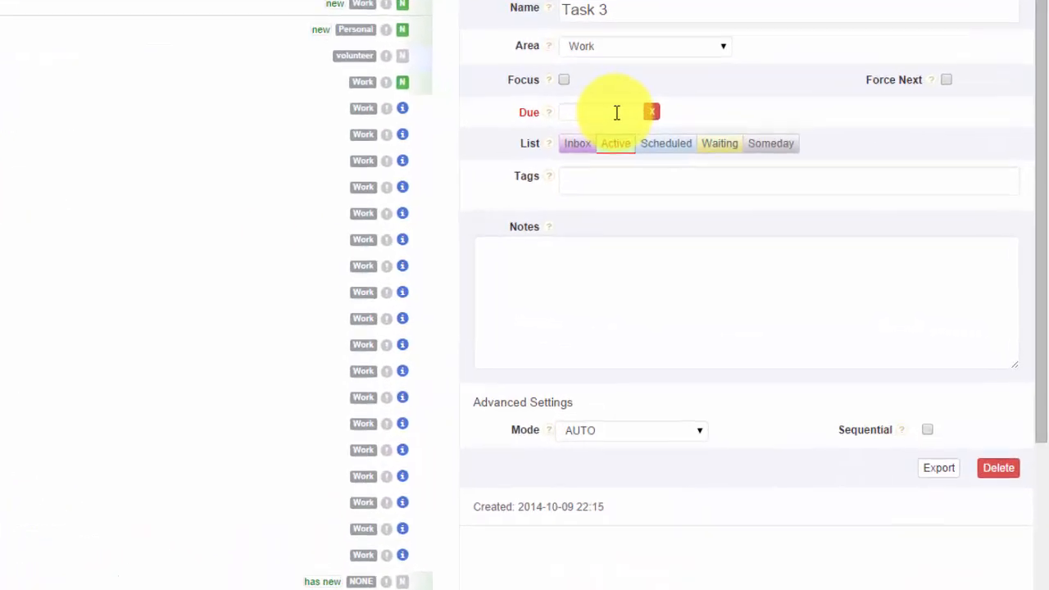
Set the due date of Task 3 to 2014-10-16 and of Task 2 to 2014-10-23.
left_click(616, 113)
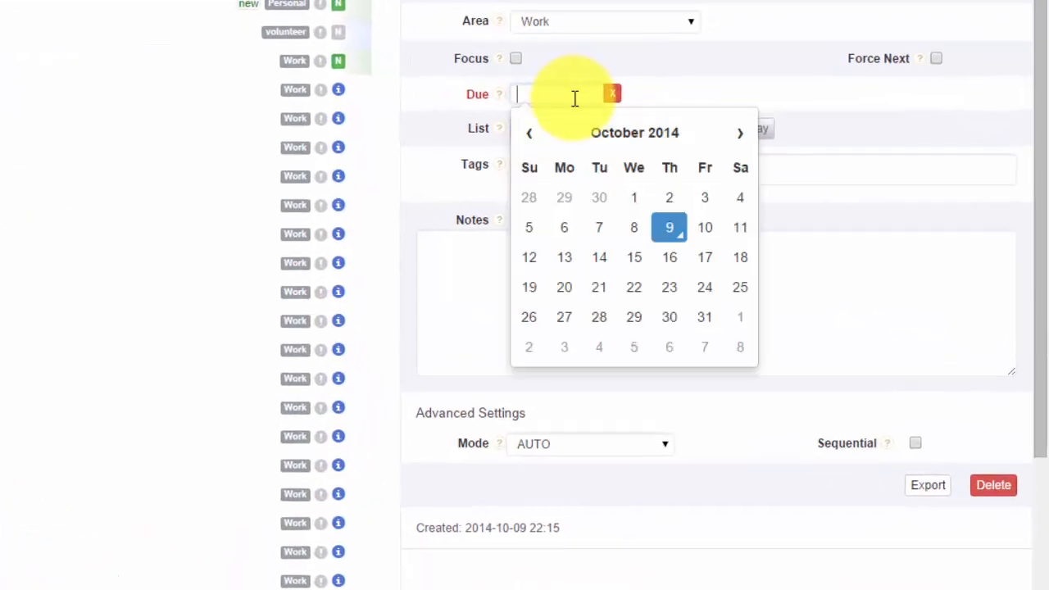
left_click(677, 263)
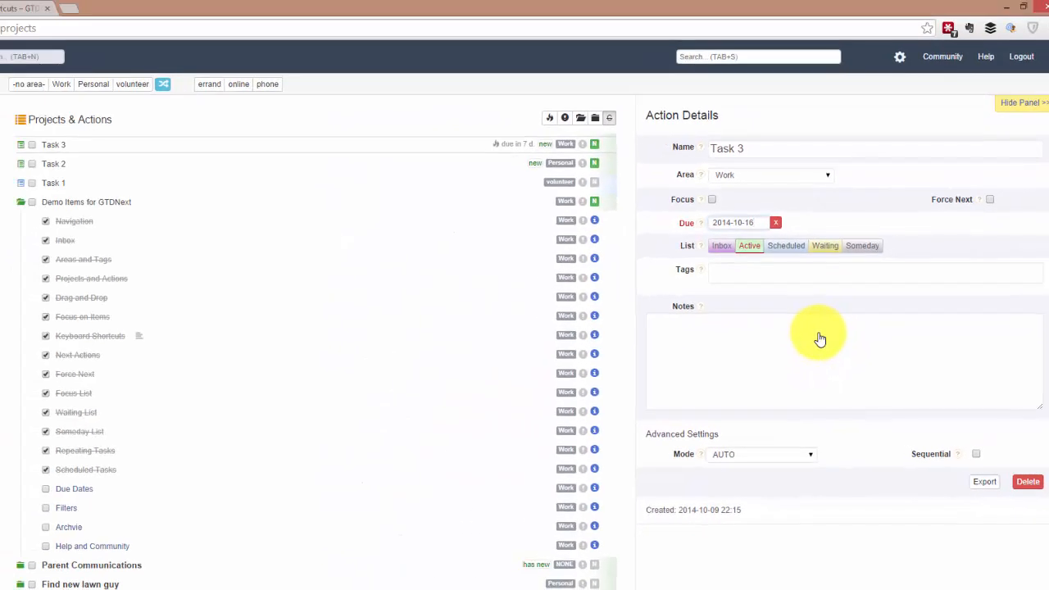
left_click(72, 162)
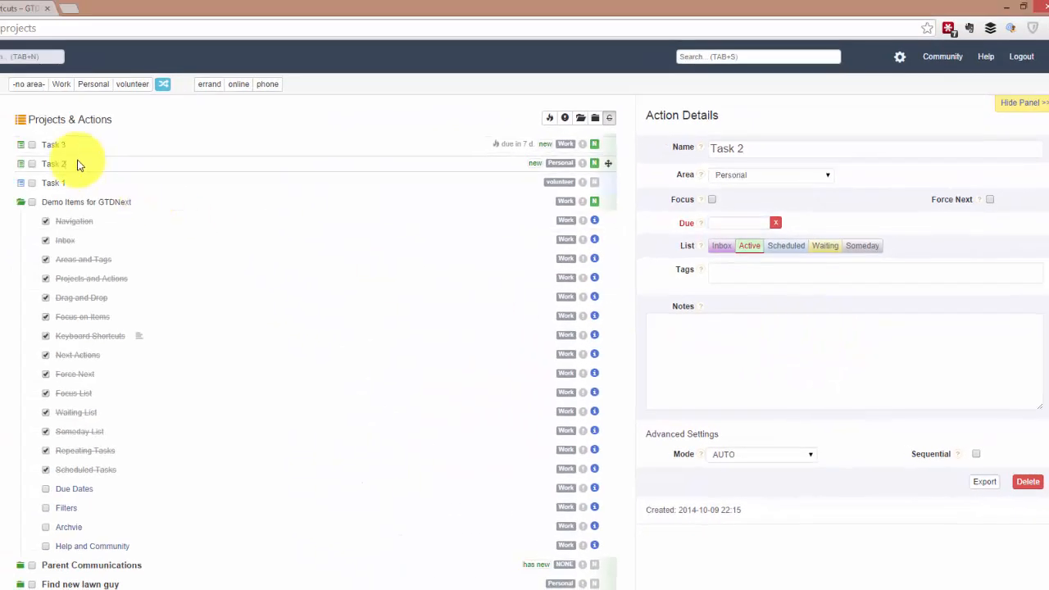
left_click(723, 220)
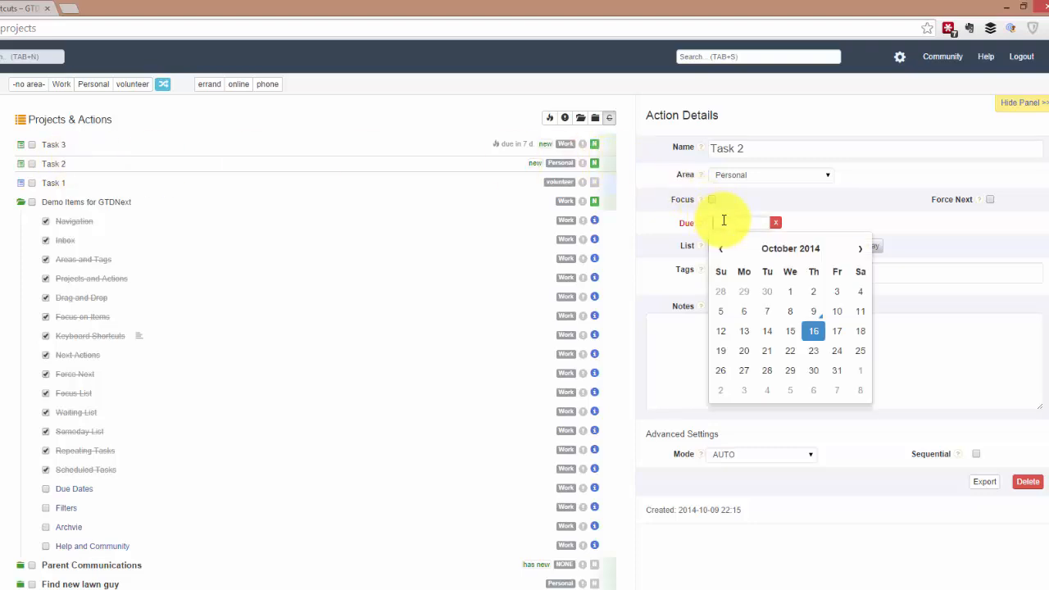
left_click(814, 352)
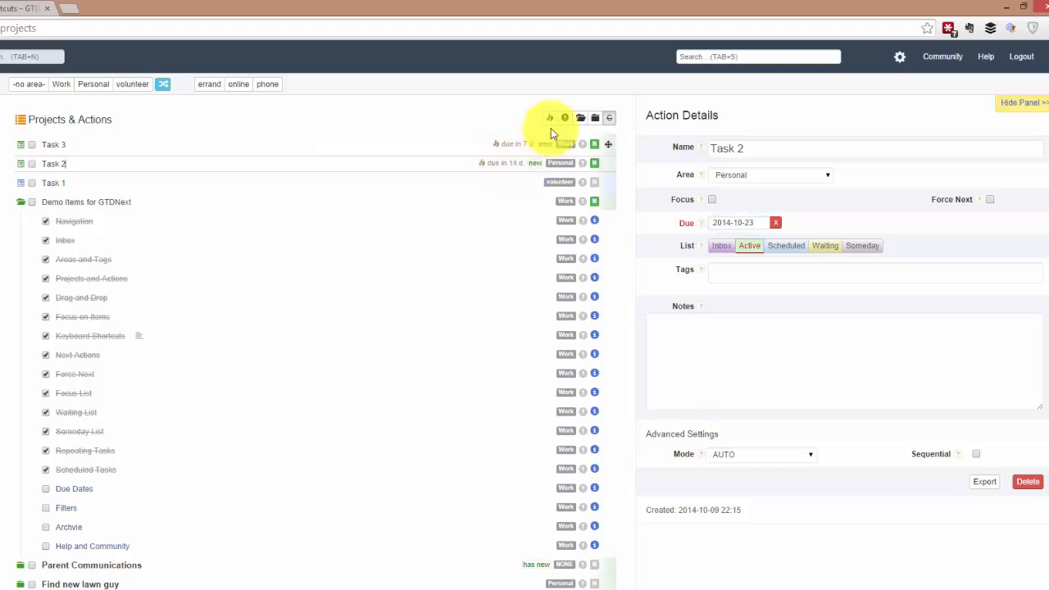
Filter the projects by due items and by focused items, check inside Plan for next fiscal year budget, and clear each filter.
left_click(550, 118)
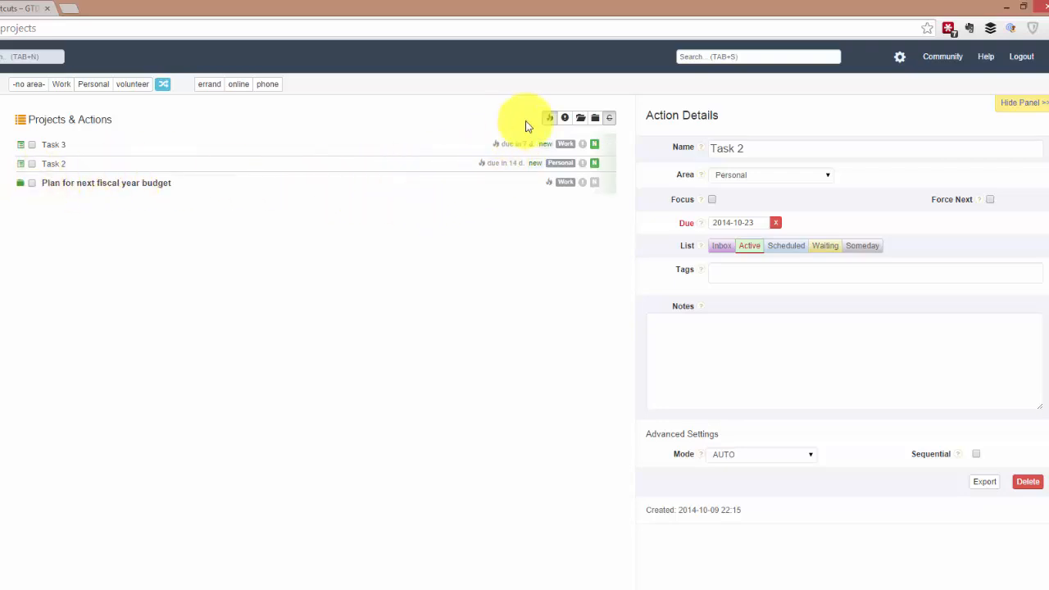
left_click(548, 121)
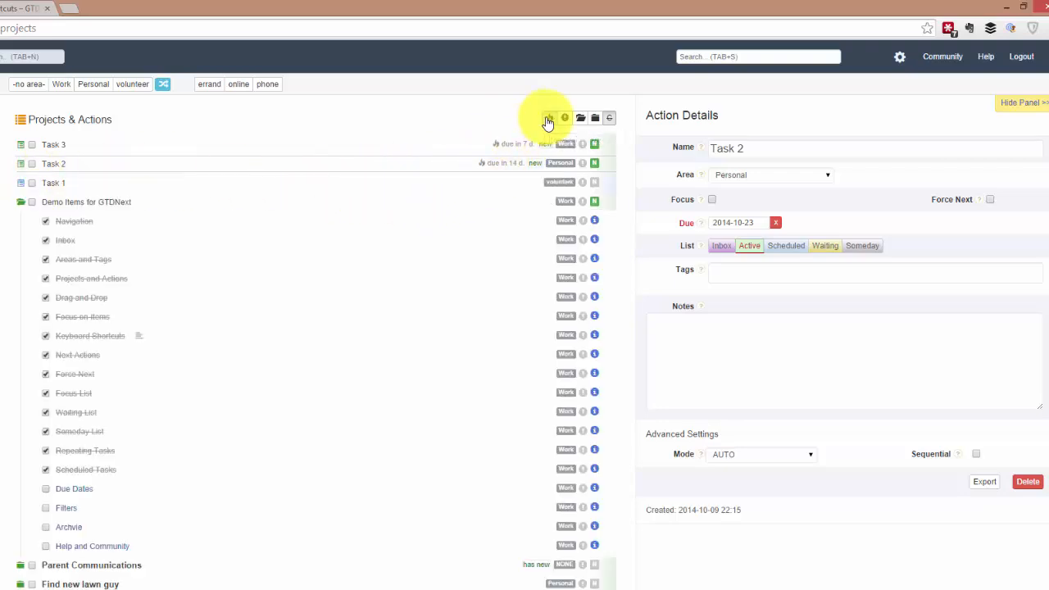
left_click(566, 118)
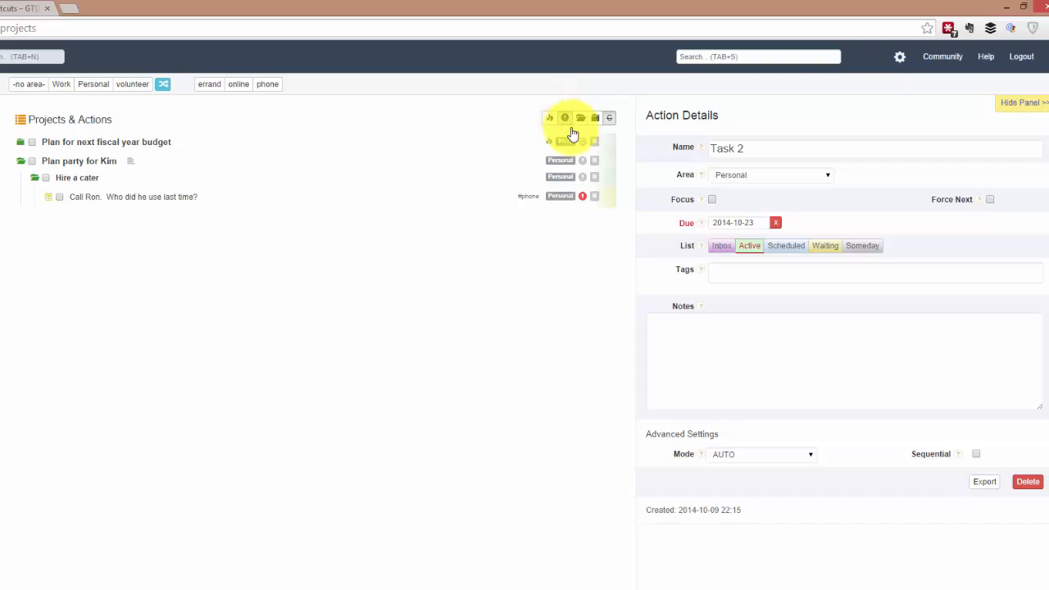
left_click(583, 199)
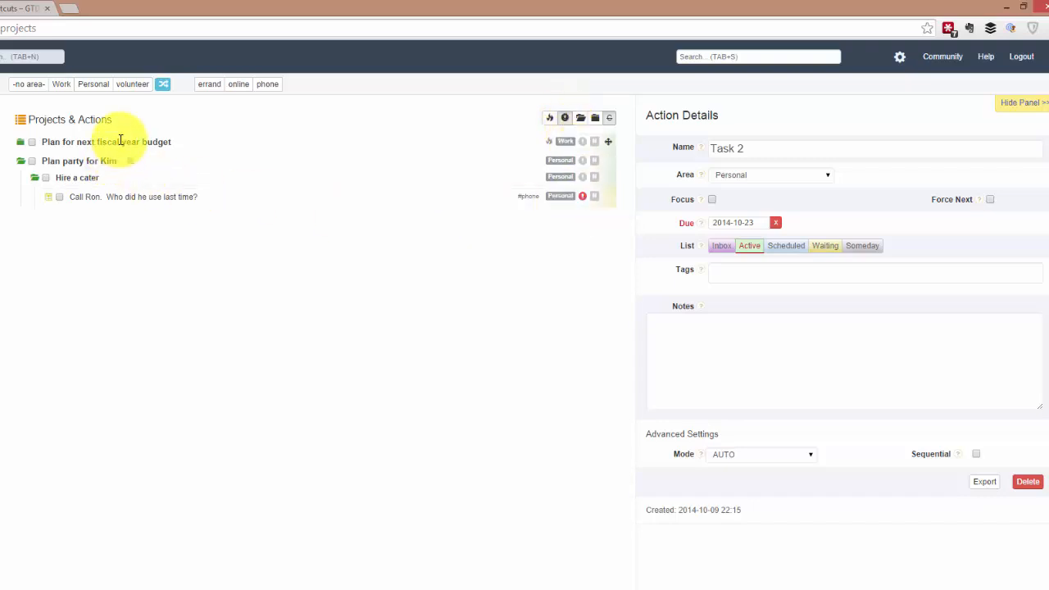
left_click(20, 143)
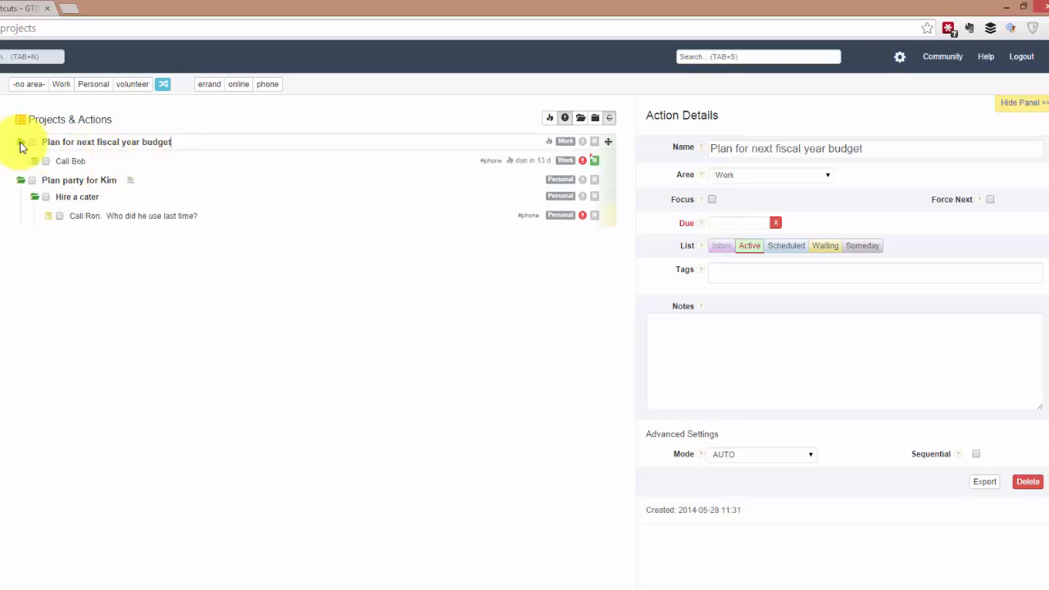
left_click(20, 145)
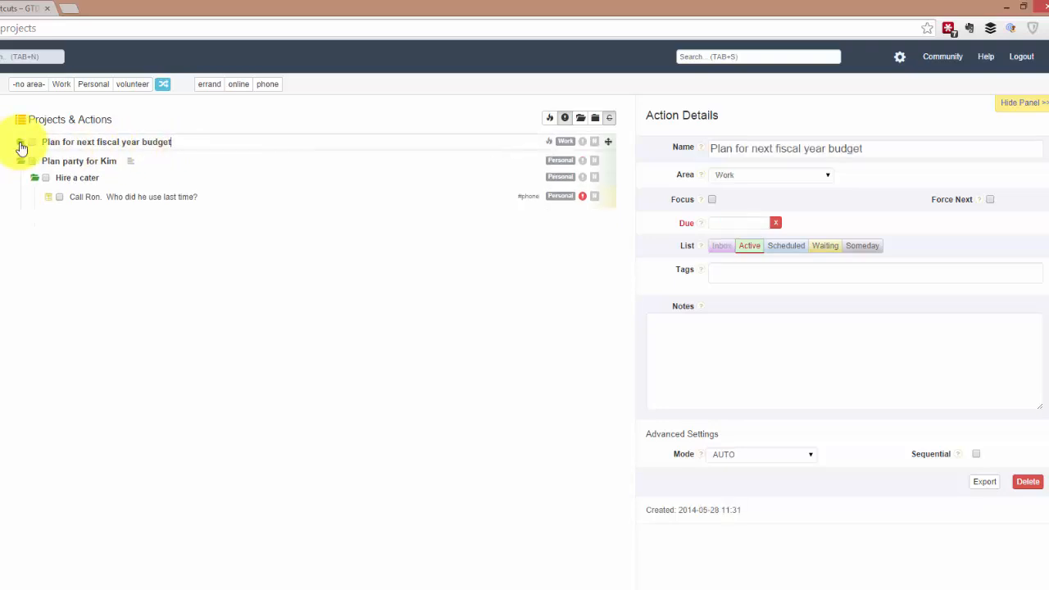
left_click(566, 119)
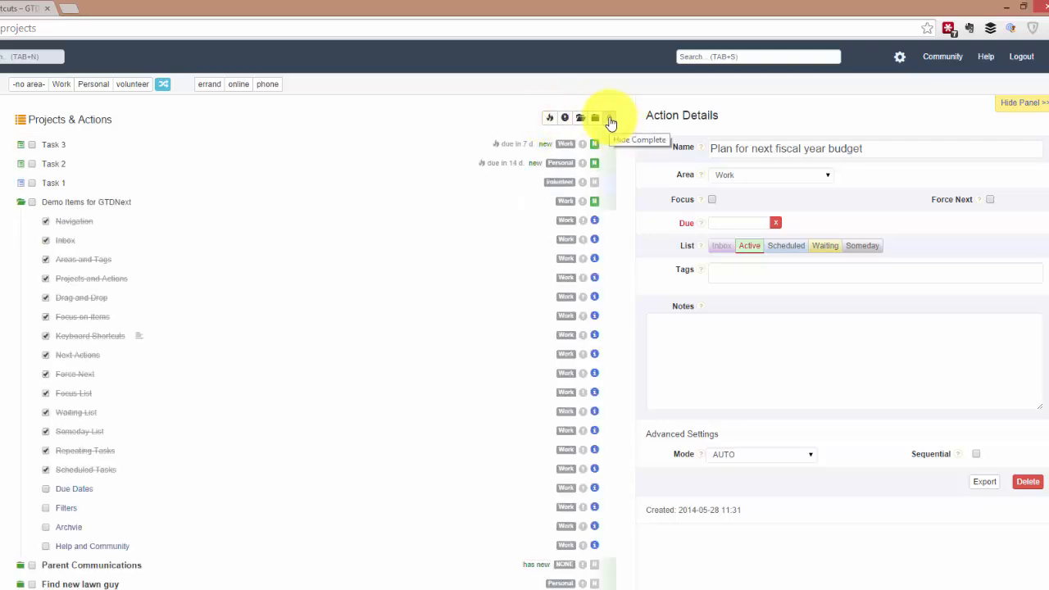
Hide the completed items in Projects & Actions and show them again.
left_click(611, 121)
left_click(611, 121)
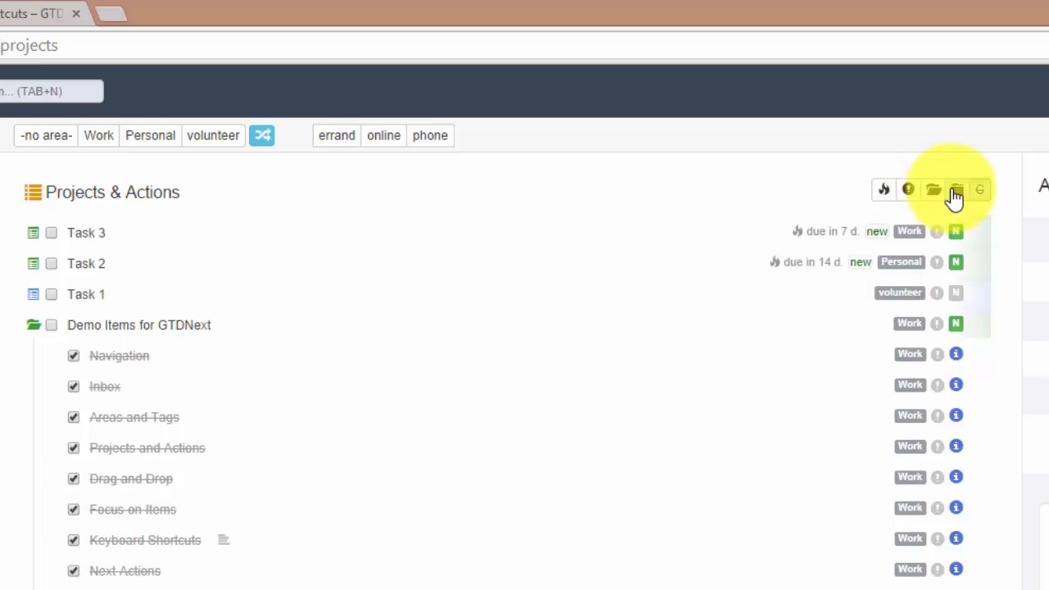
Collapse all projects in Projects & Actions and expand only Demo Items for GTDNext.
left_click(964, 196)
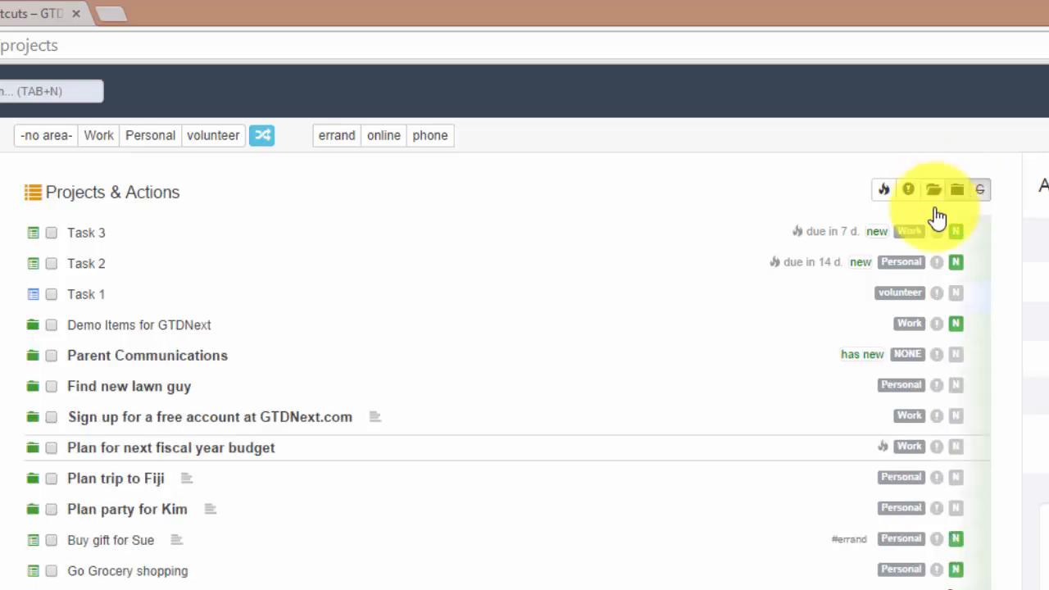
left_click(30, 335)
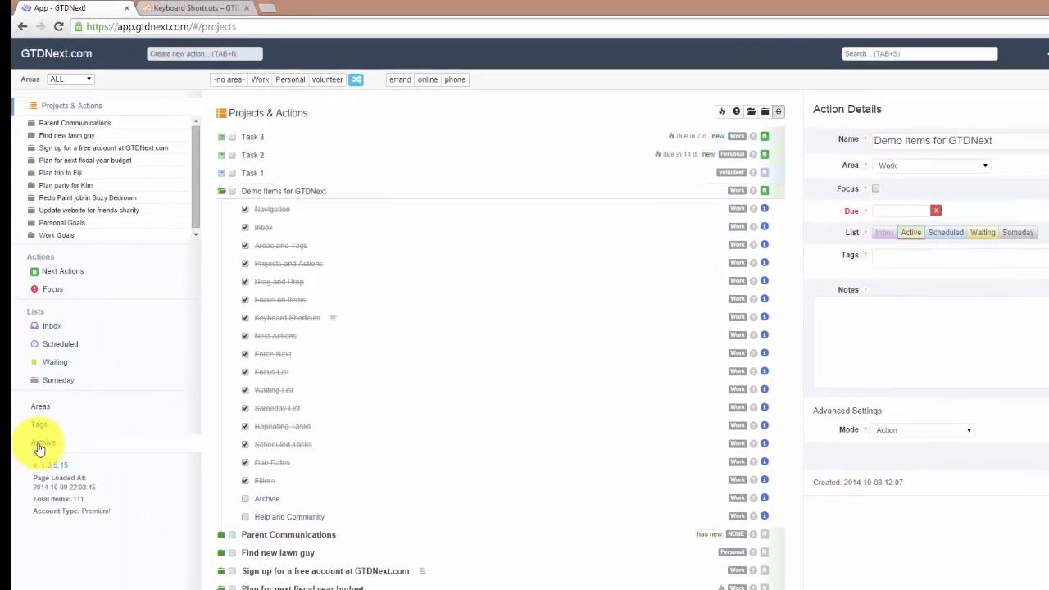
Open the Archive, check the restore options for Teaching Plans, and start archiving items completed more than 30 days ago.
left_click(41, 444)
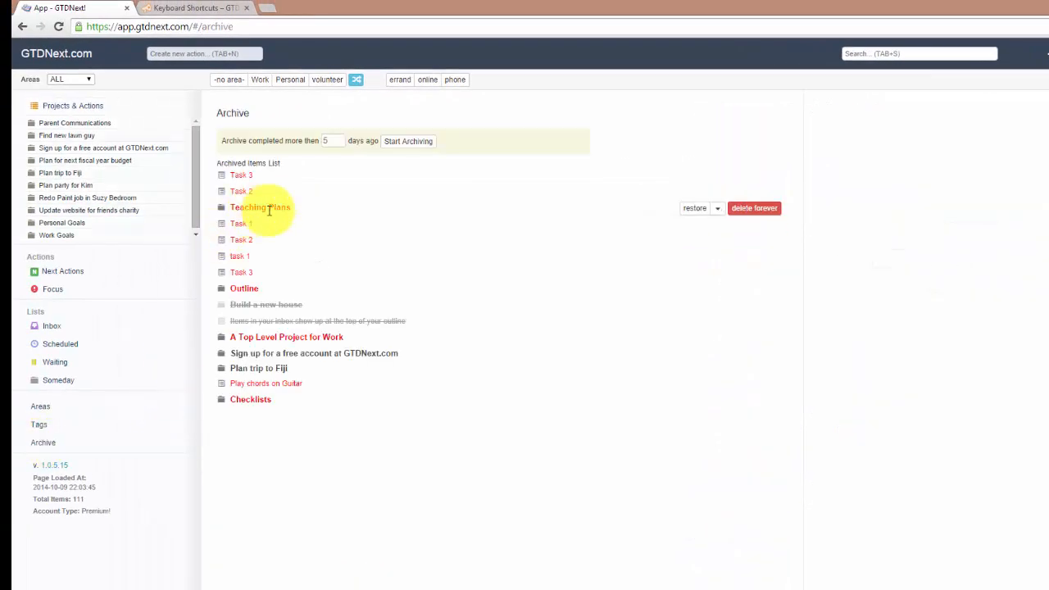
left_click(722, 212)
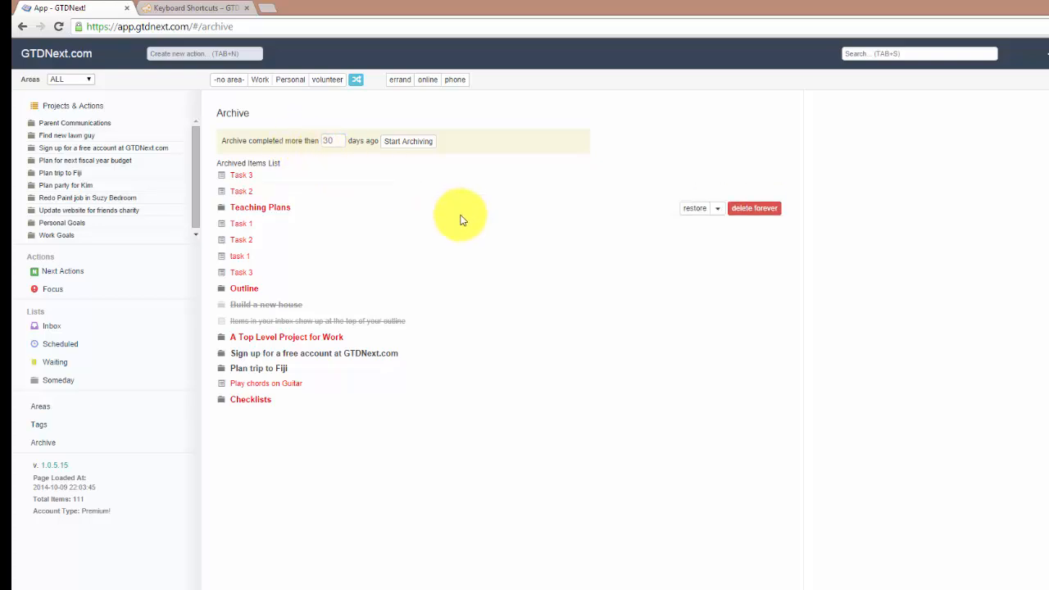
left_click(420, 148)
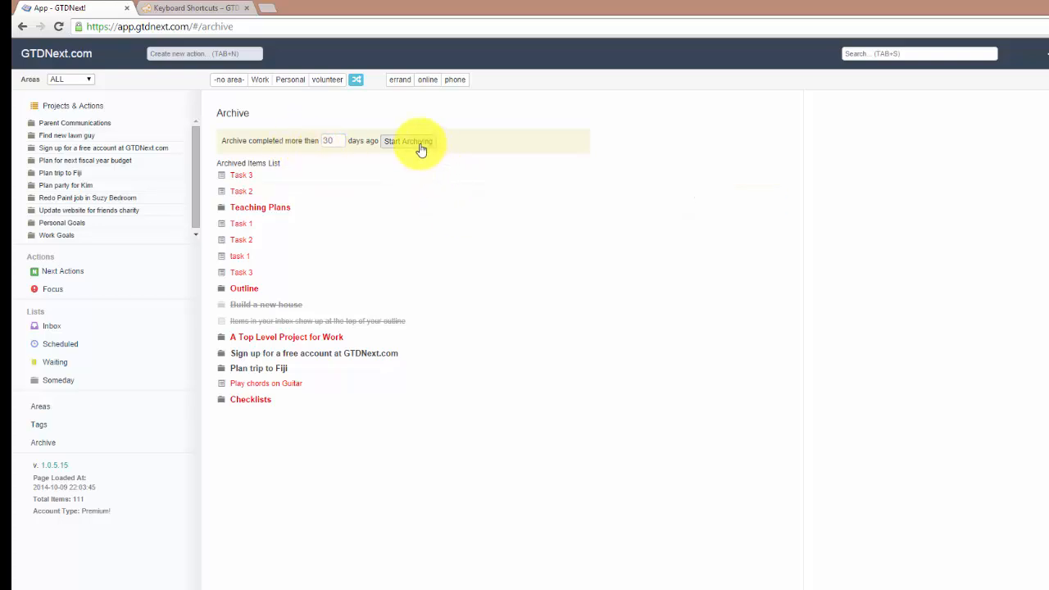
Mark Archive as complete in Projects & Actions, and view Demo Items for GTDNext on its own before going back to all projects.
left_click(61, 107)
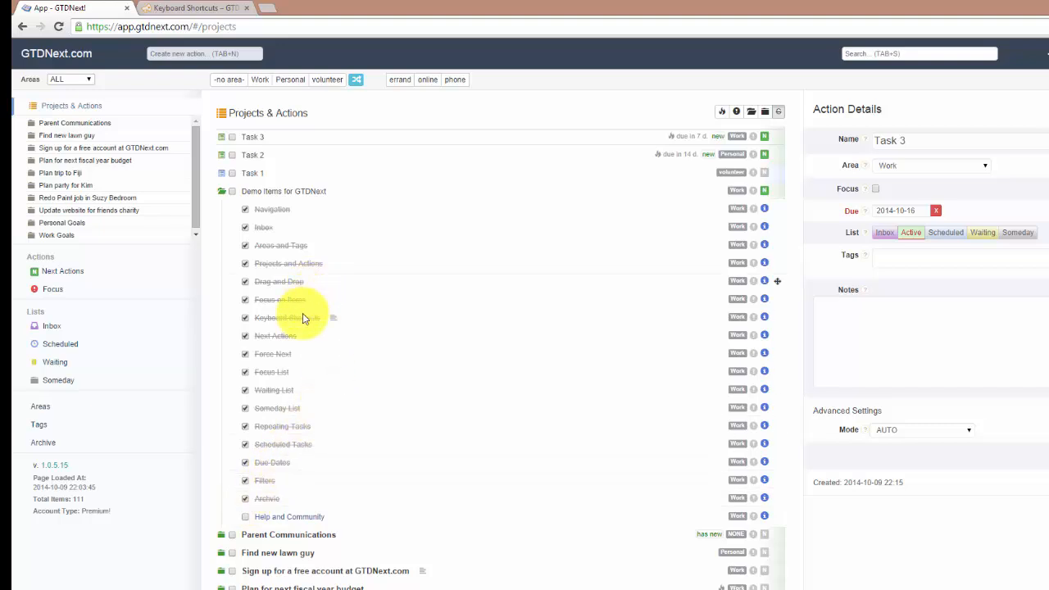
left_click(276, 193)
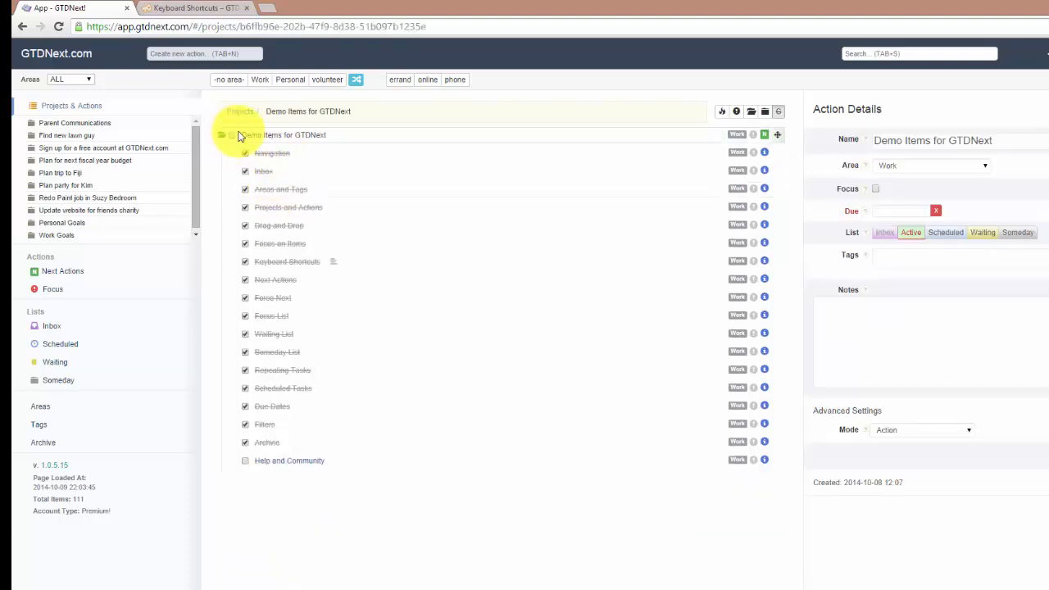
left_click(241, 112)
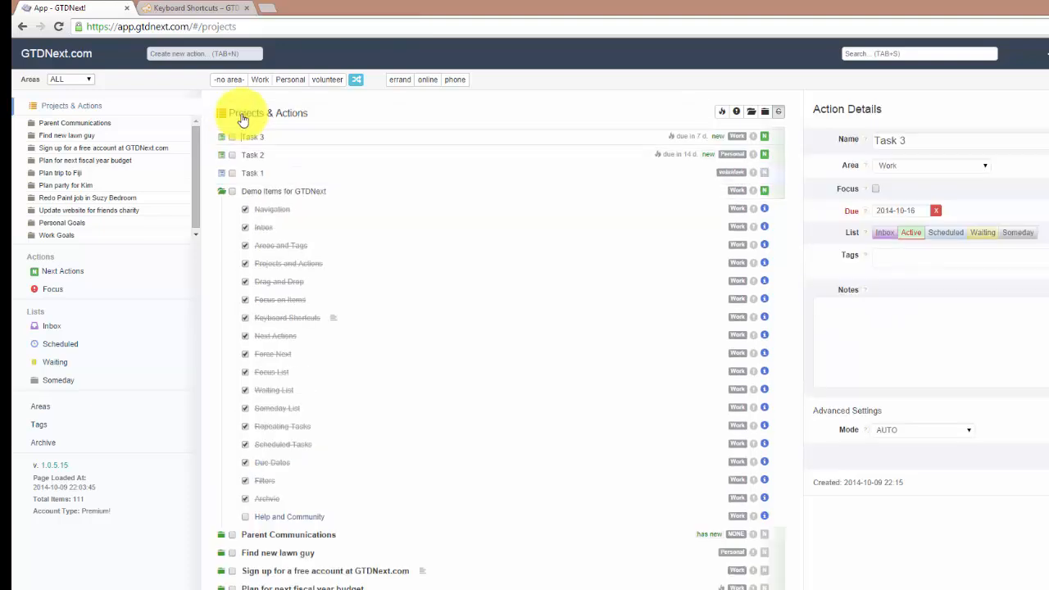
Collapse Demo Items for GTDNext and expand Plan for next fiscal year budget and Plan trip to Fiji.
left_click(220, 197)
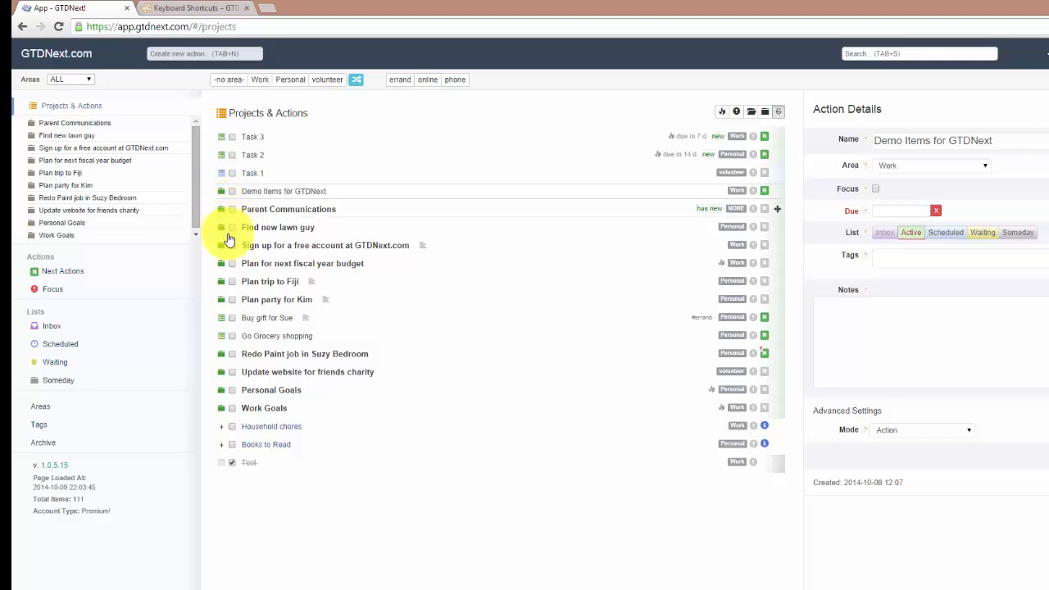
left_click(221, 264)
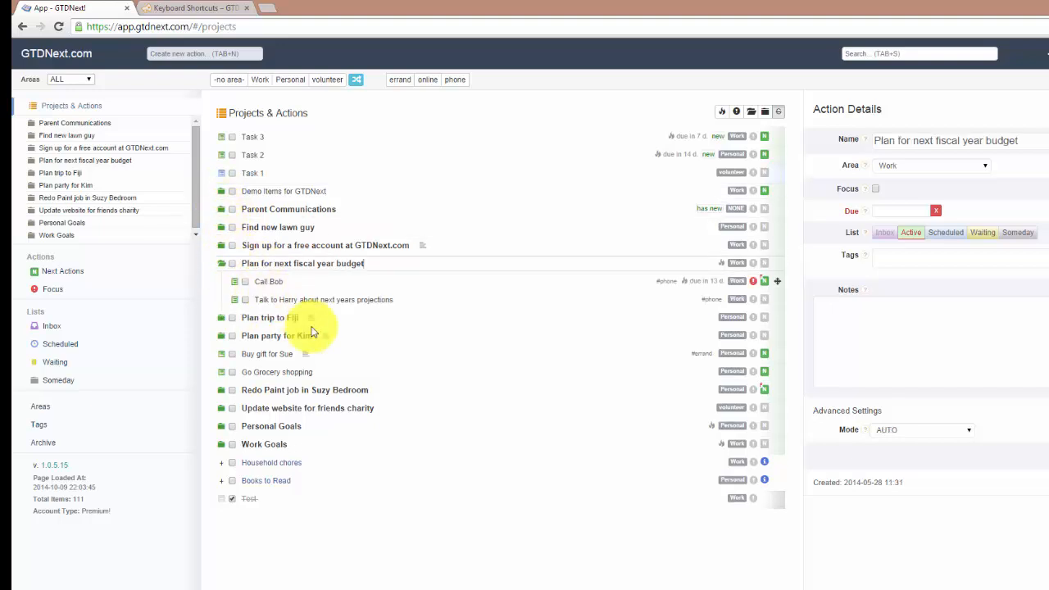
left_click(221, 318)
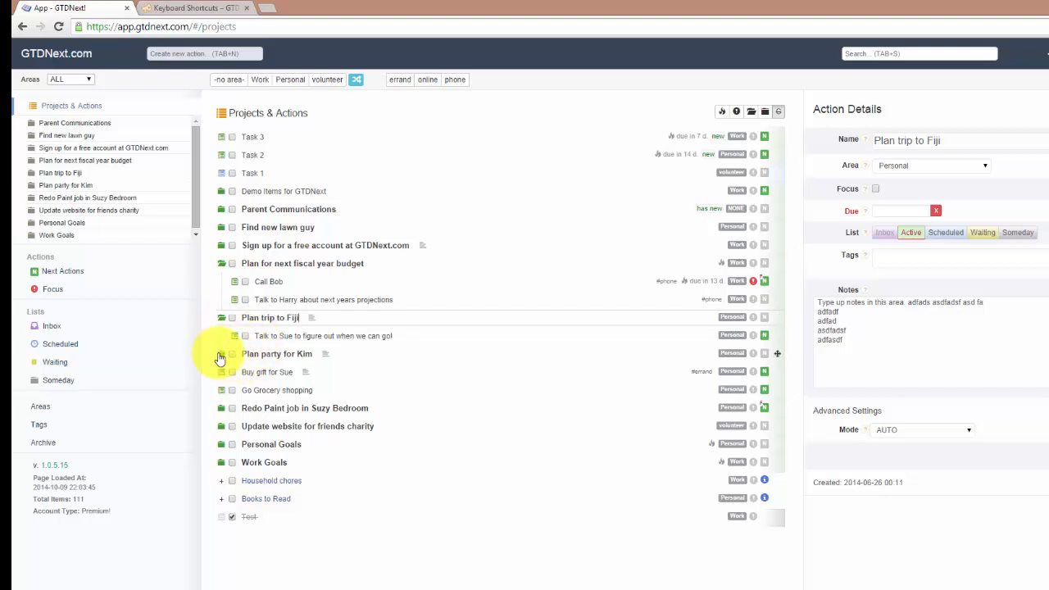
Drill into the party planning project and its Hire a cater subproject, and return to the full project list.
left_click(250, 355)
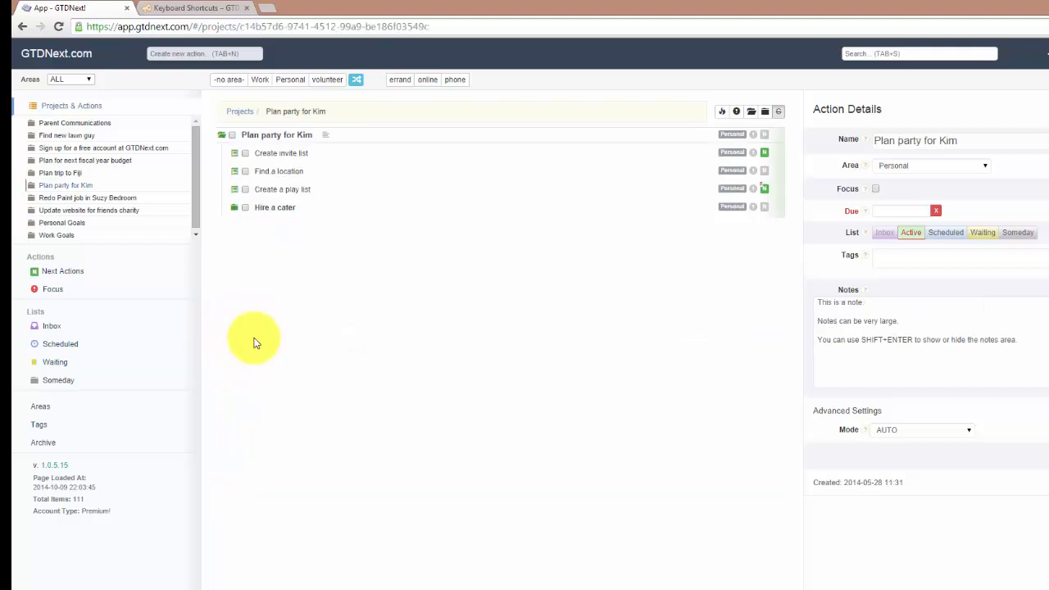
left_click(234, 208)
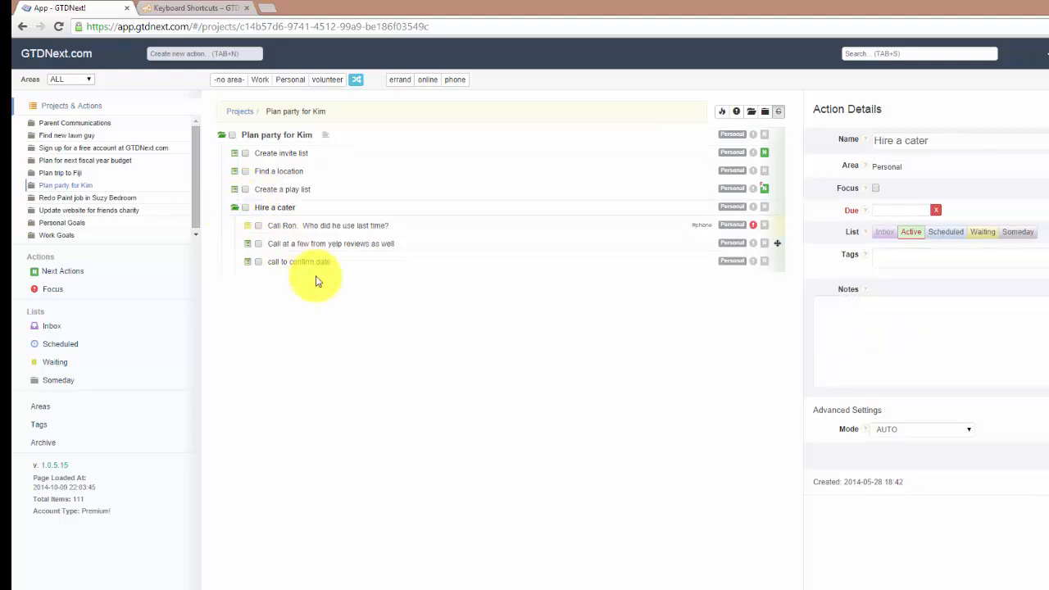
left_click(264, 208)
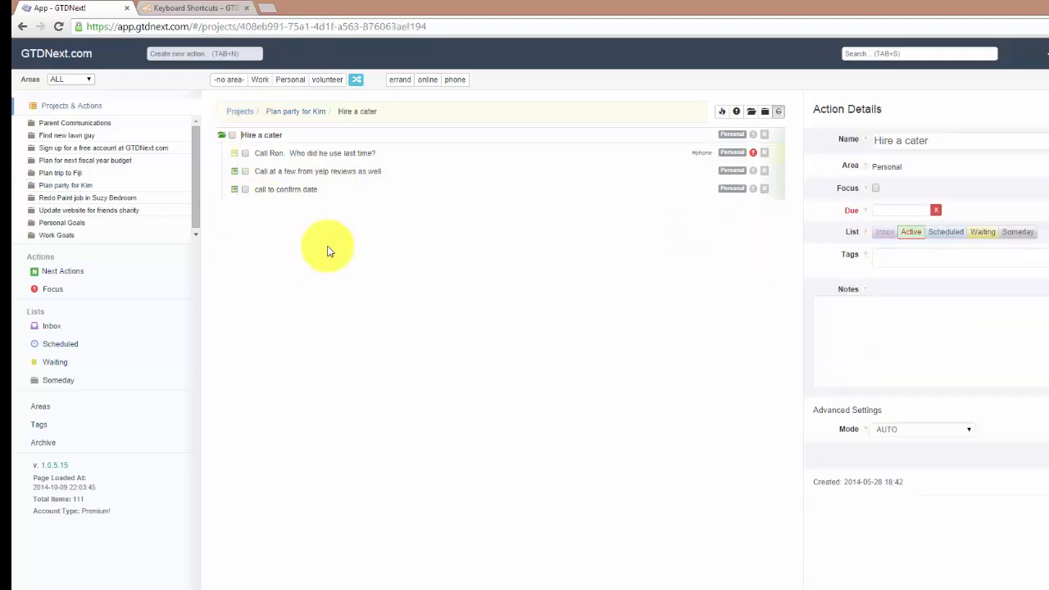
left_click(301, 112)
left_click(237, 112)
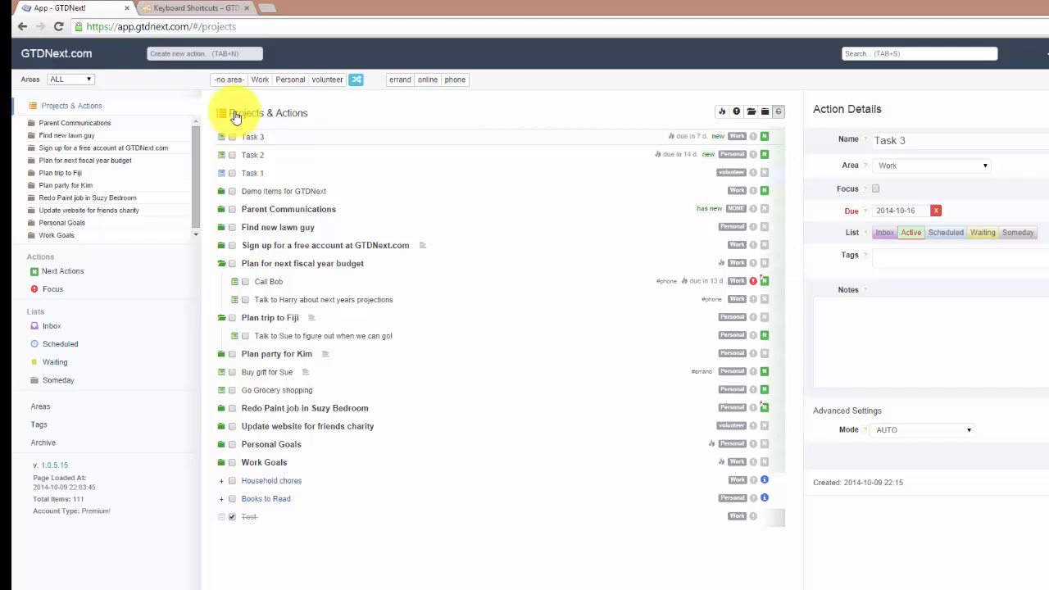
View Demo Items for GTDNext on its own, open the GTDNext Community forum and look through its latest topics.
left_click(222, 195)
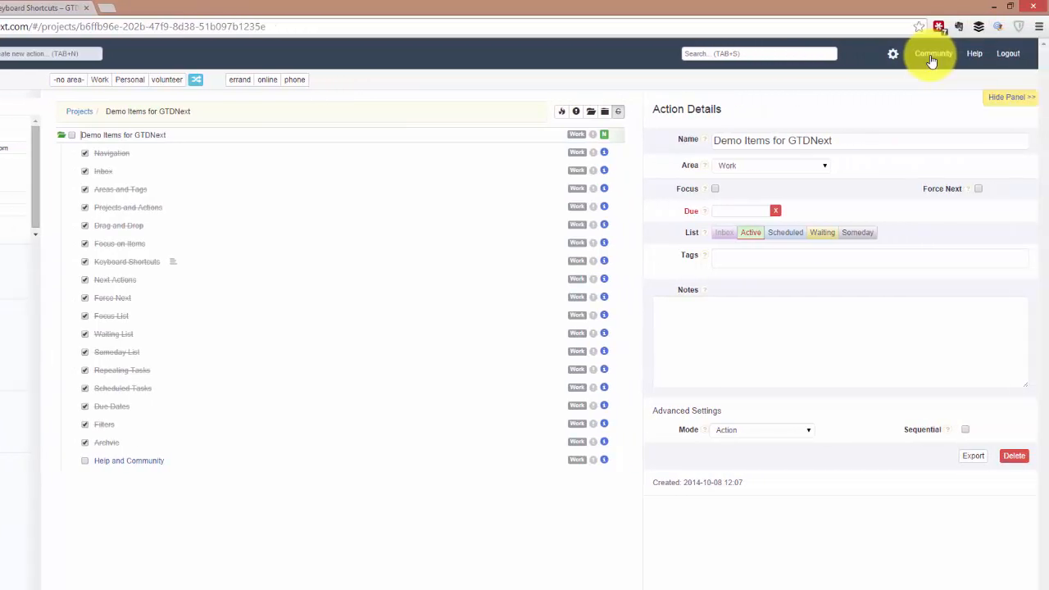
left_click(932, 57)
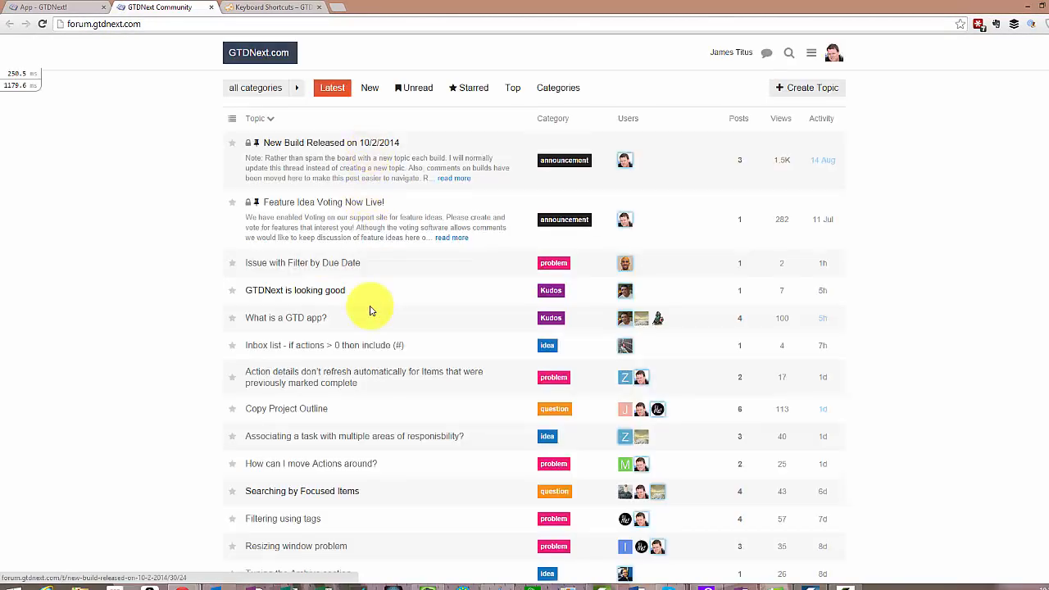
scroll(369, 310, "down", 7)
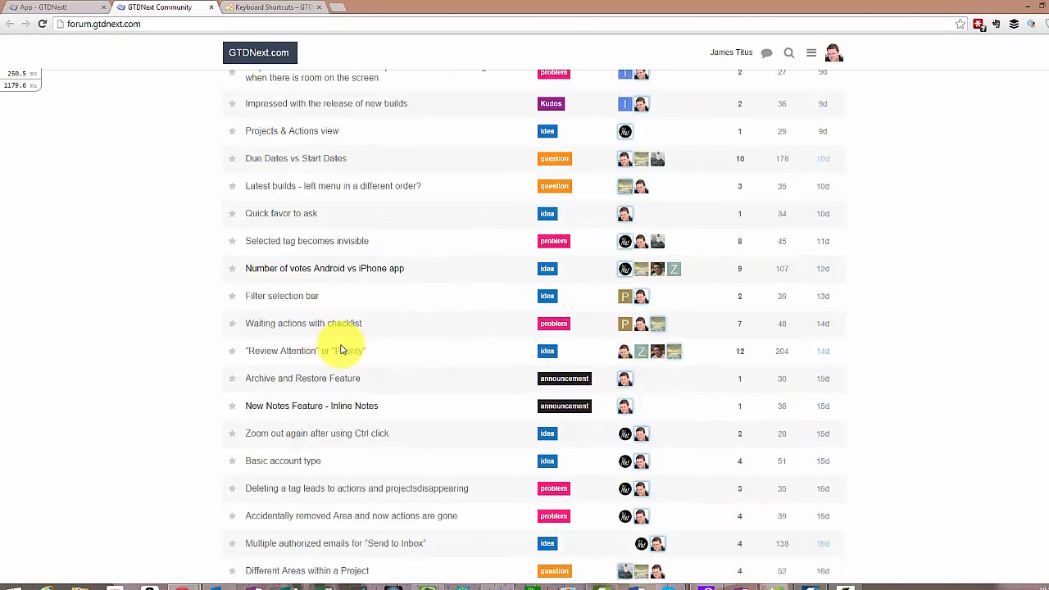
scroll(343, 350, "down", 10)
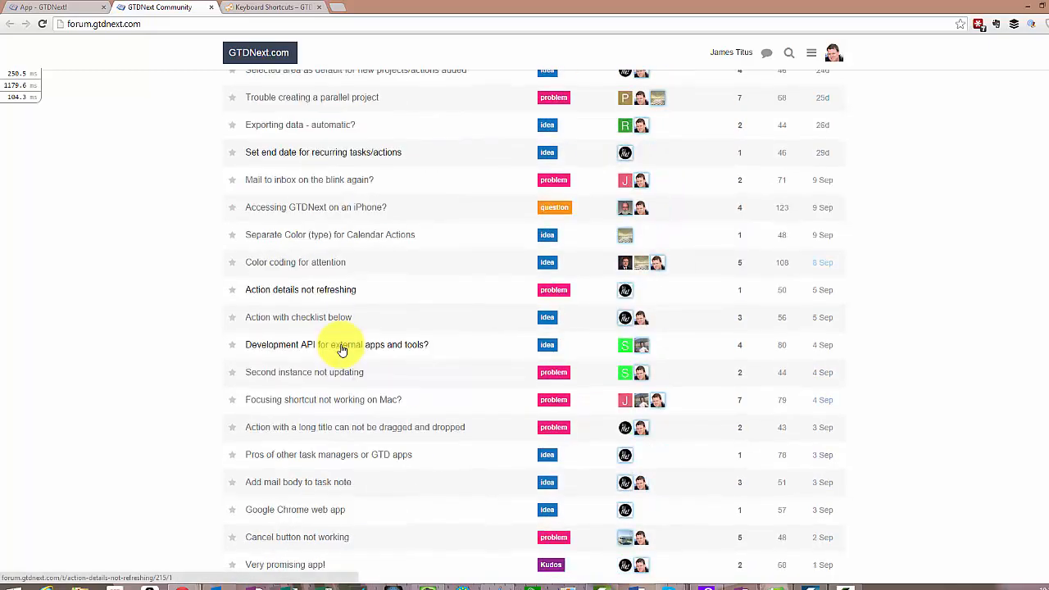
scroll(343, 350, "down", 2)
scroll(342, 350, "up", 12)
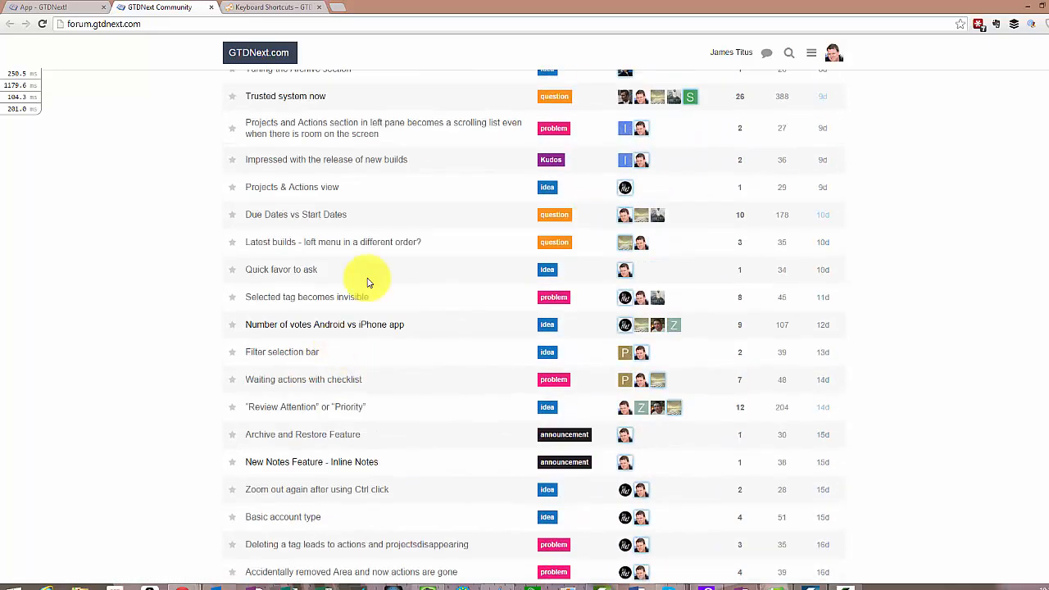
Return from the forum to the GTDNext app and mark Help and Community as complete.
left_click(64, 7)
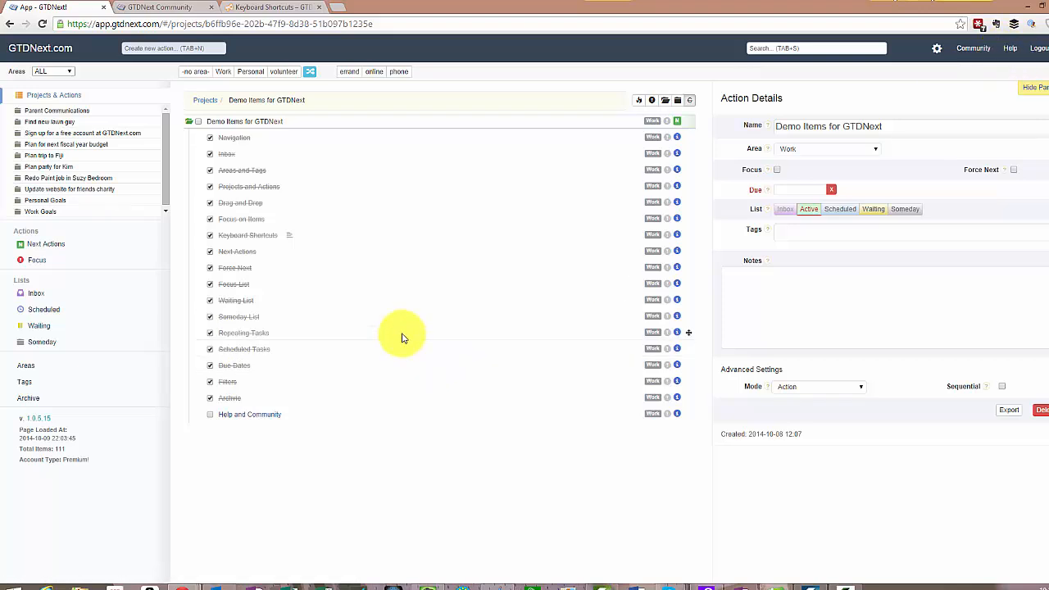
left_click(210, 415)
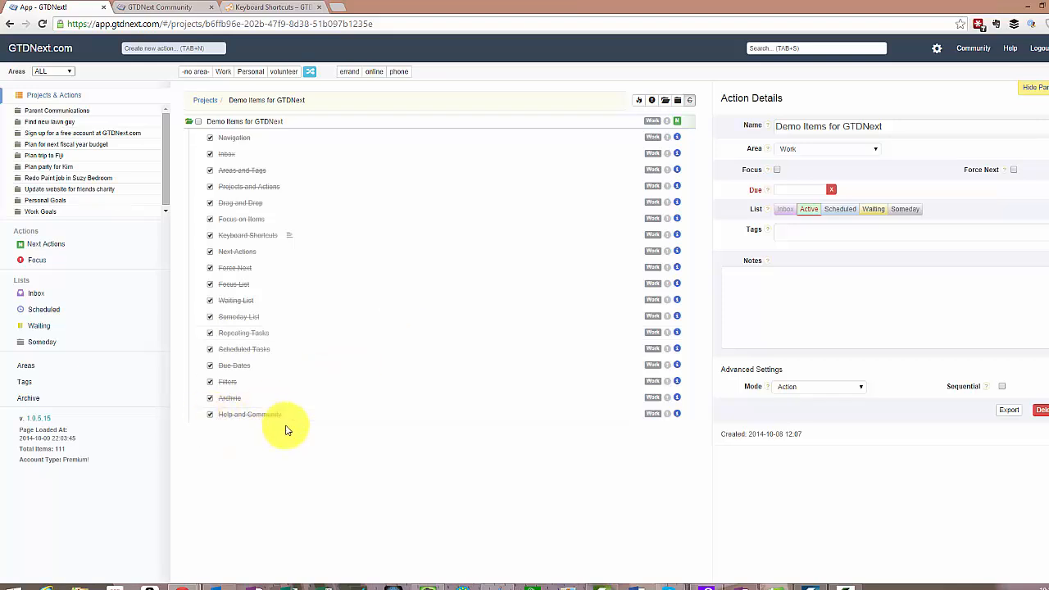